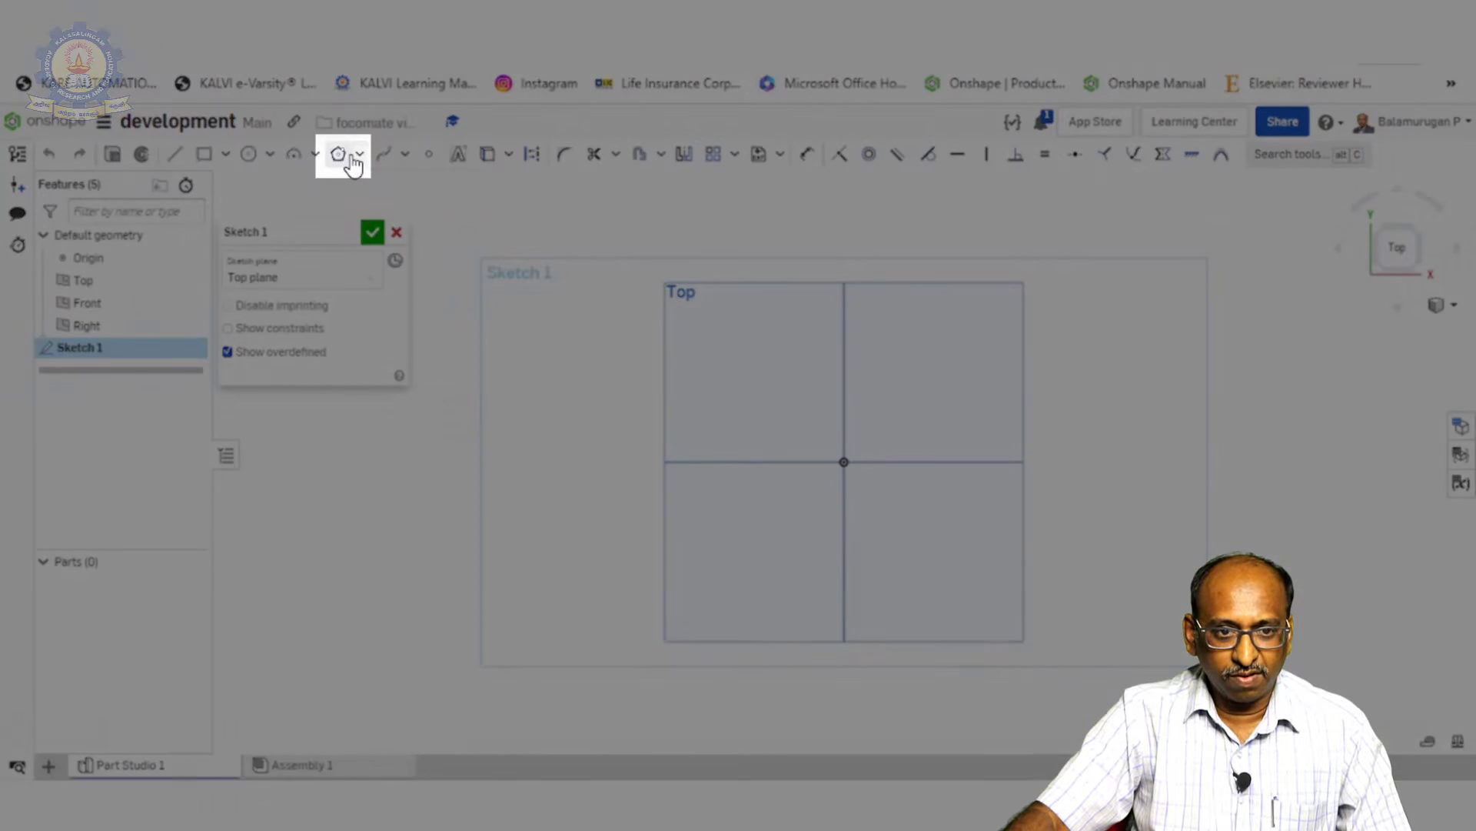
Sketch an inscribed hexagon centred on the horizontal axis left of the origin and set its number of sides to 6.
left_click(358, 154)
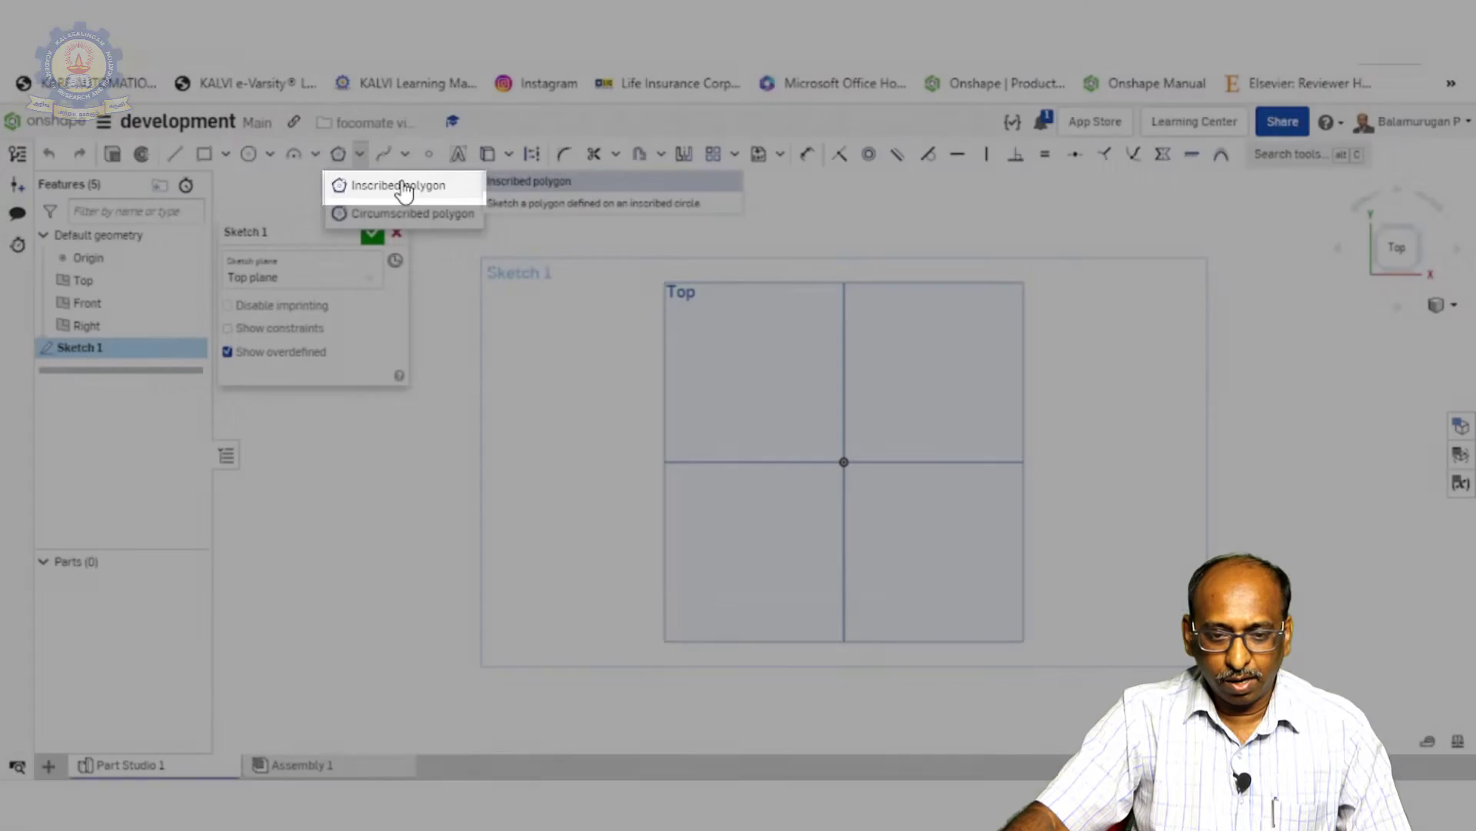
left_click(399, 185)
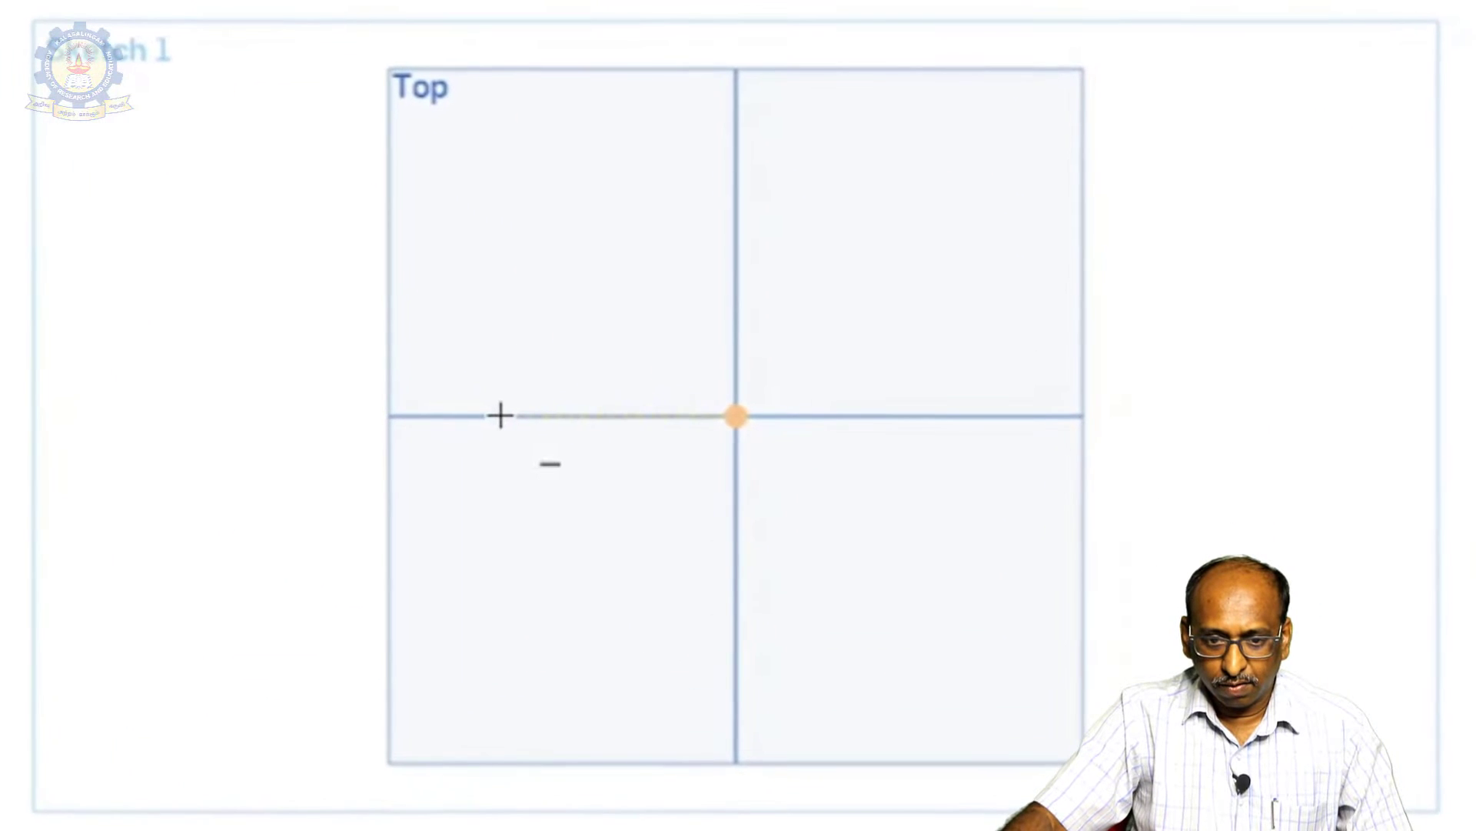
left_click(515, 415)
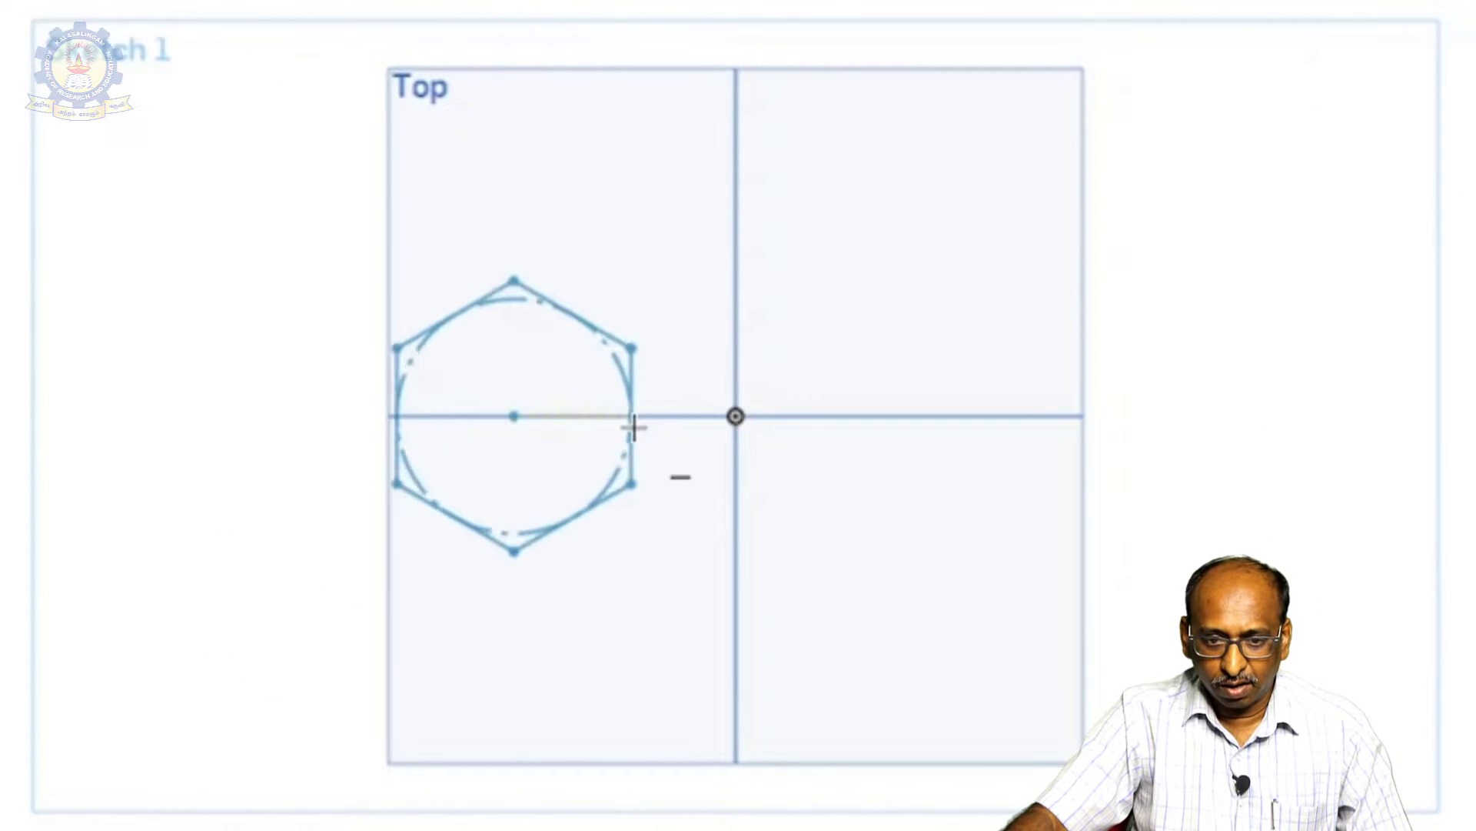
left_click(653, 419)
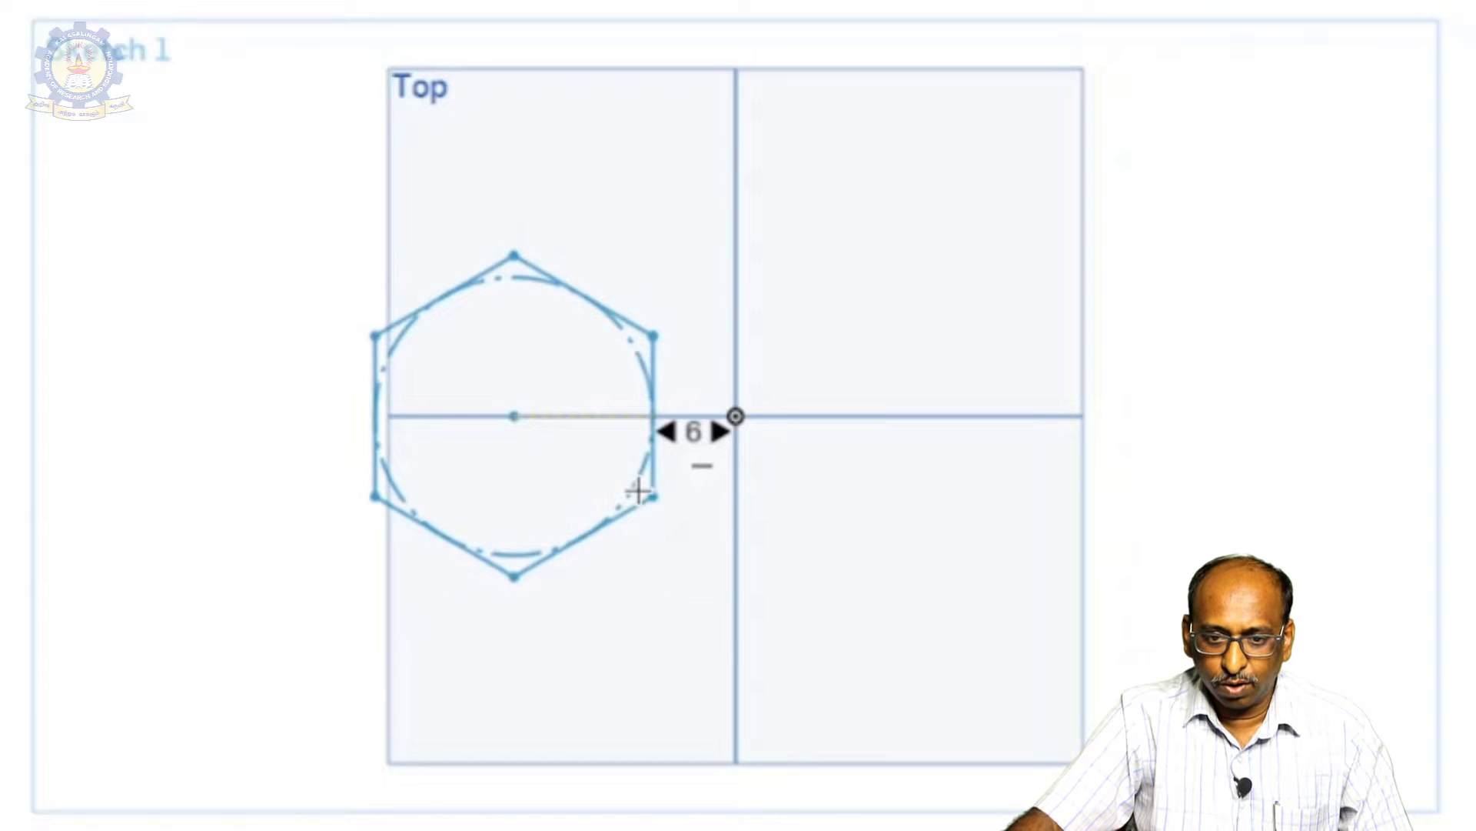
left_click(638, 492)
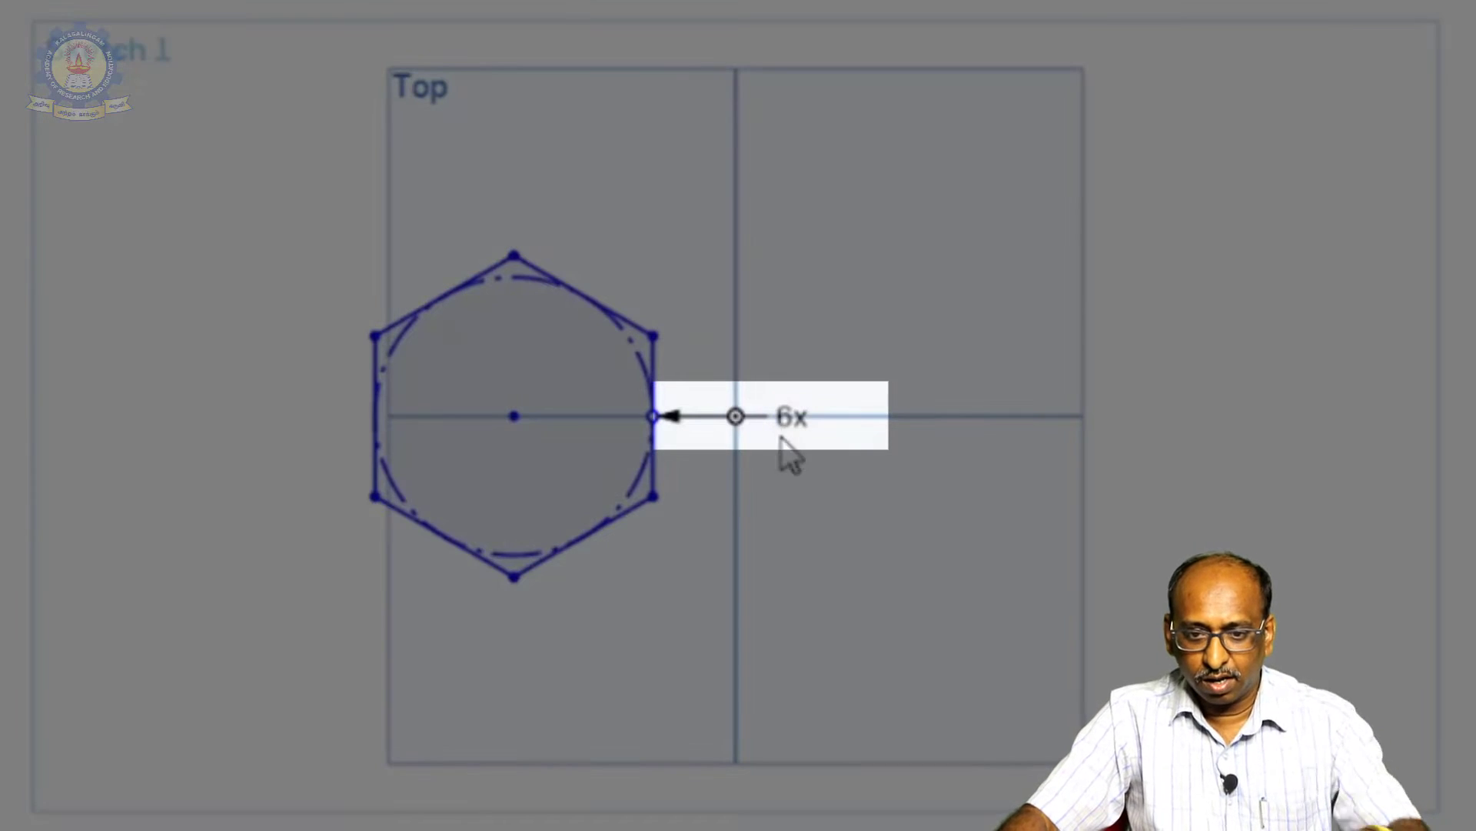
double_click(791, 416)
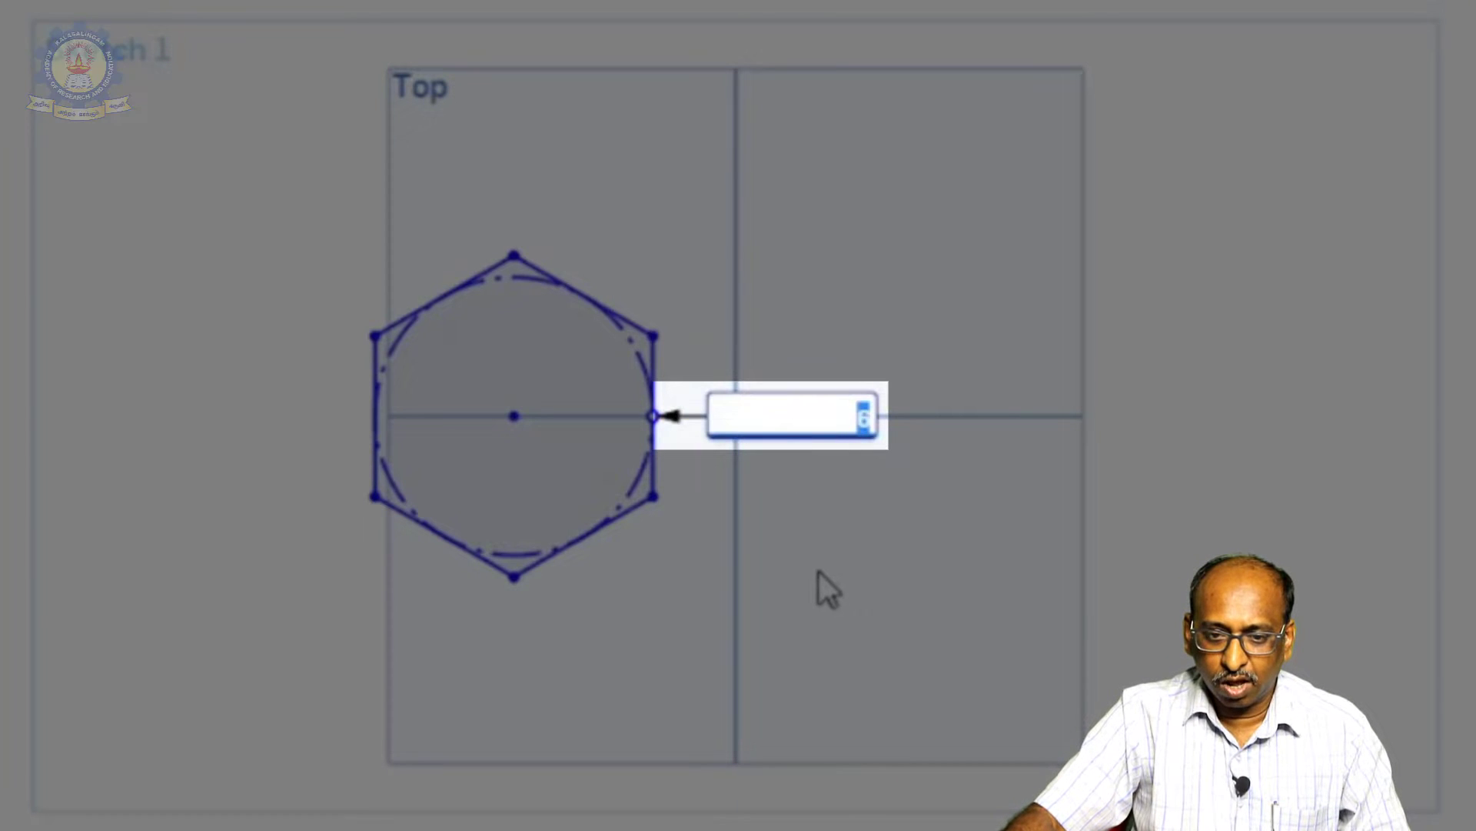
type("6")
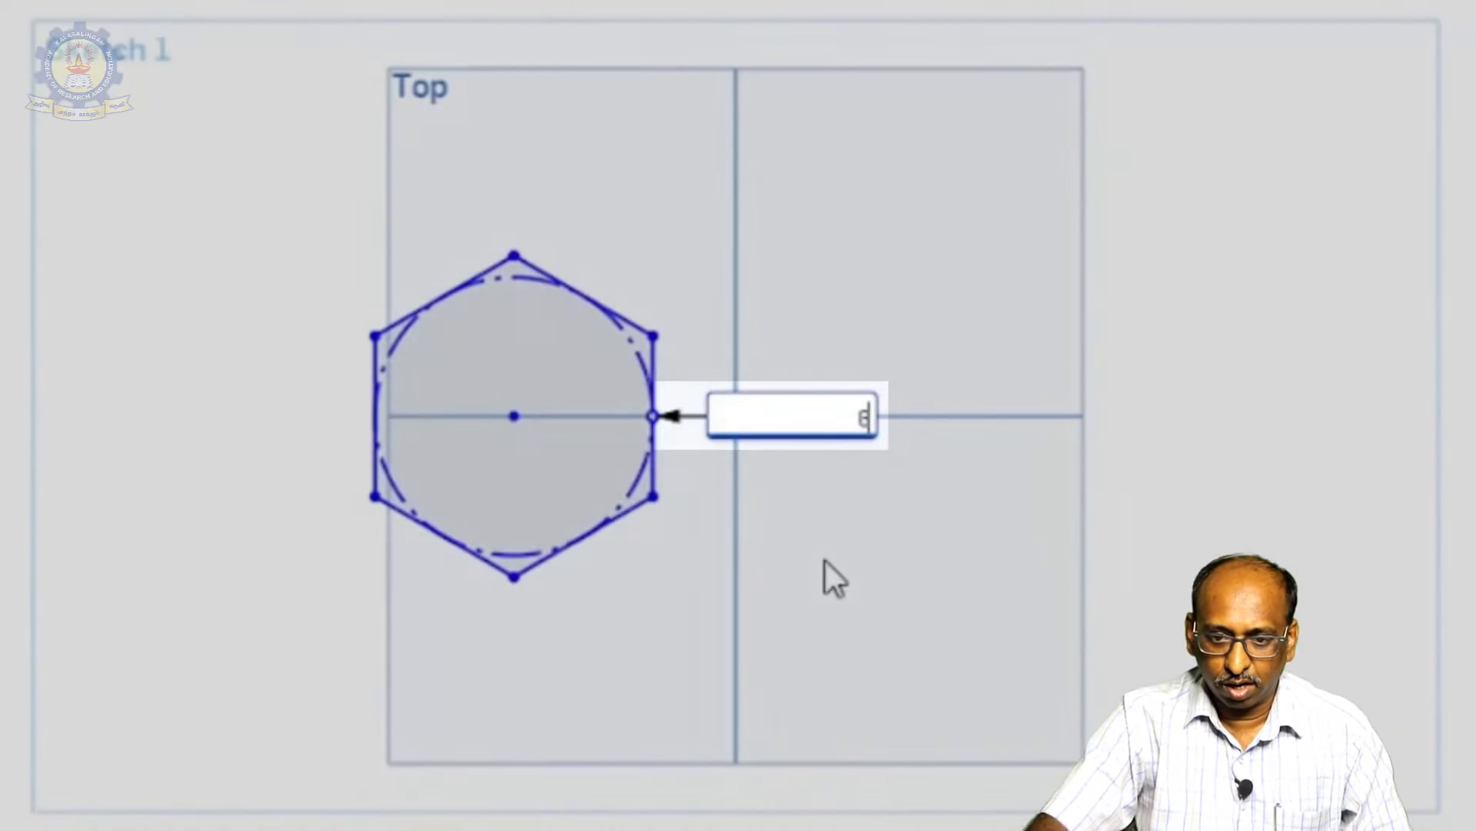
key("Return")
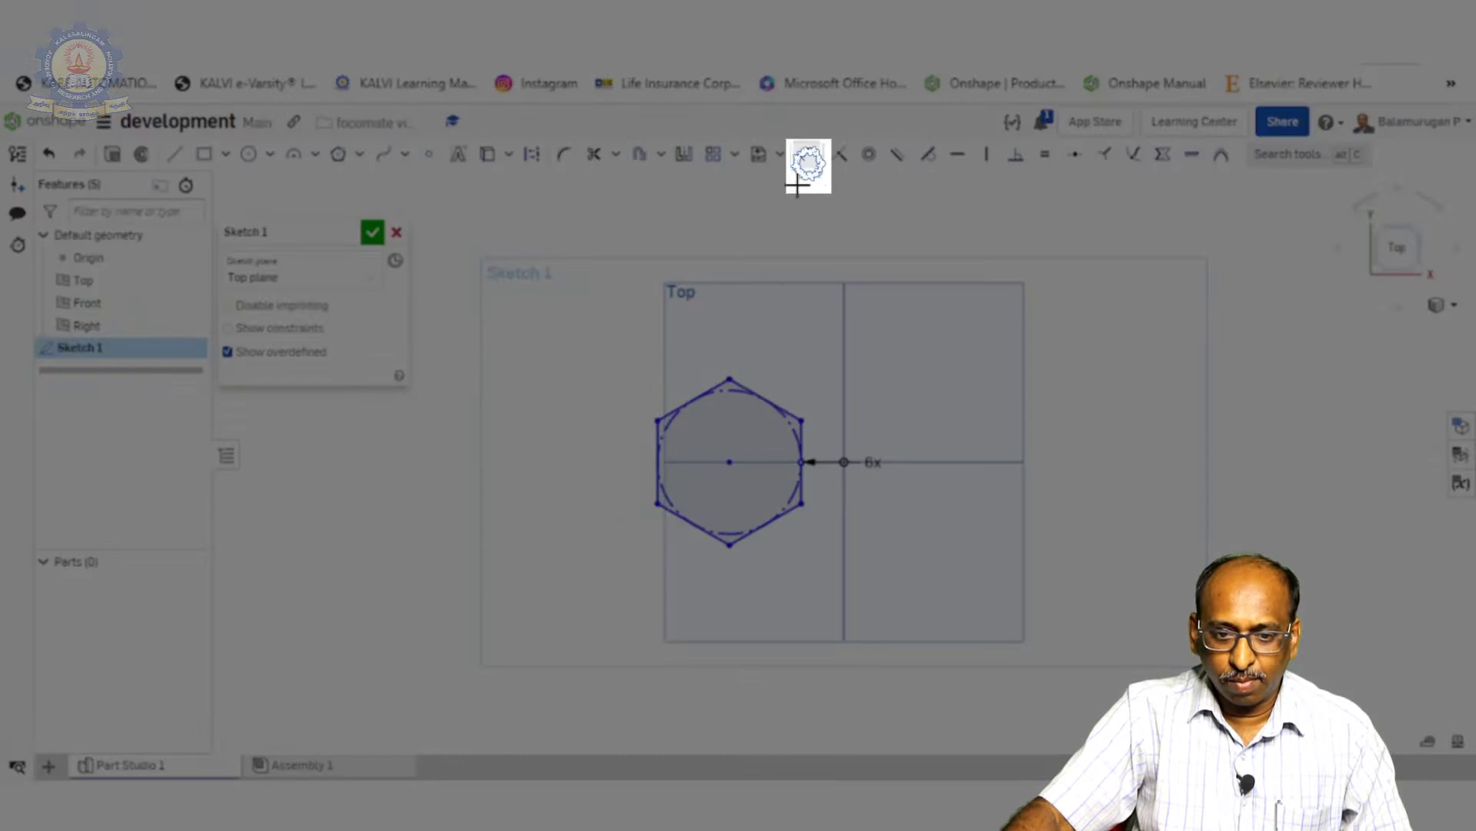
Dimension the hexagon's lower-left side to 30 mm.
left_click(796, 126)
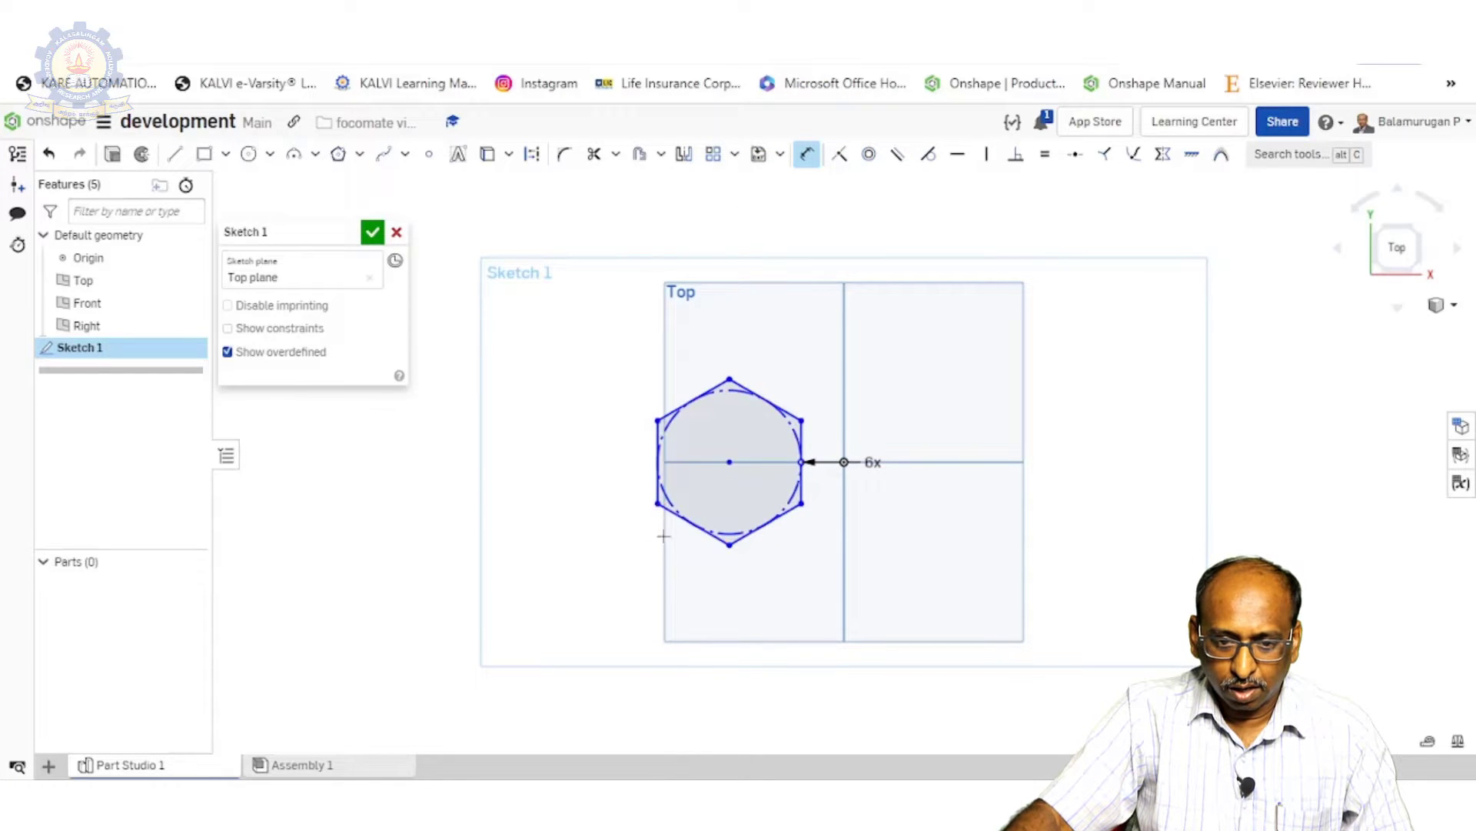
left_click(663, 536)
type("30")
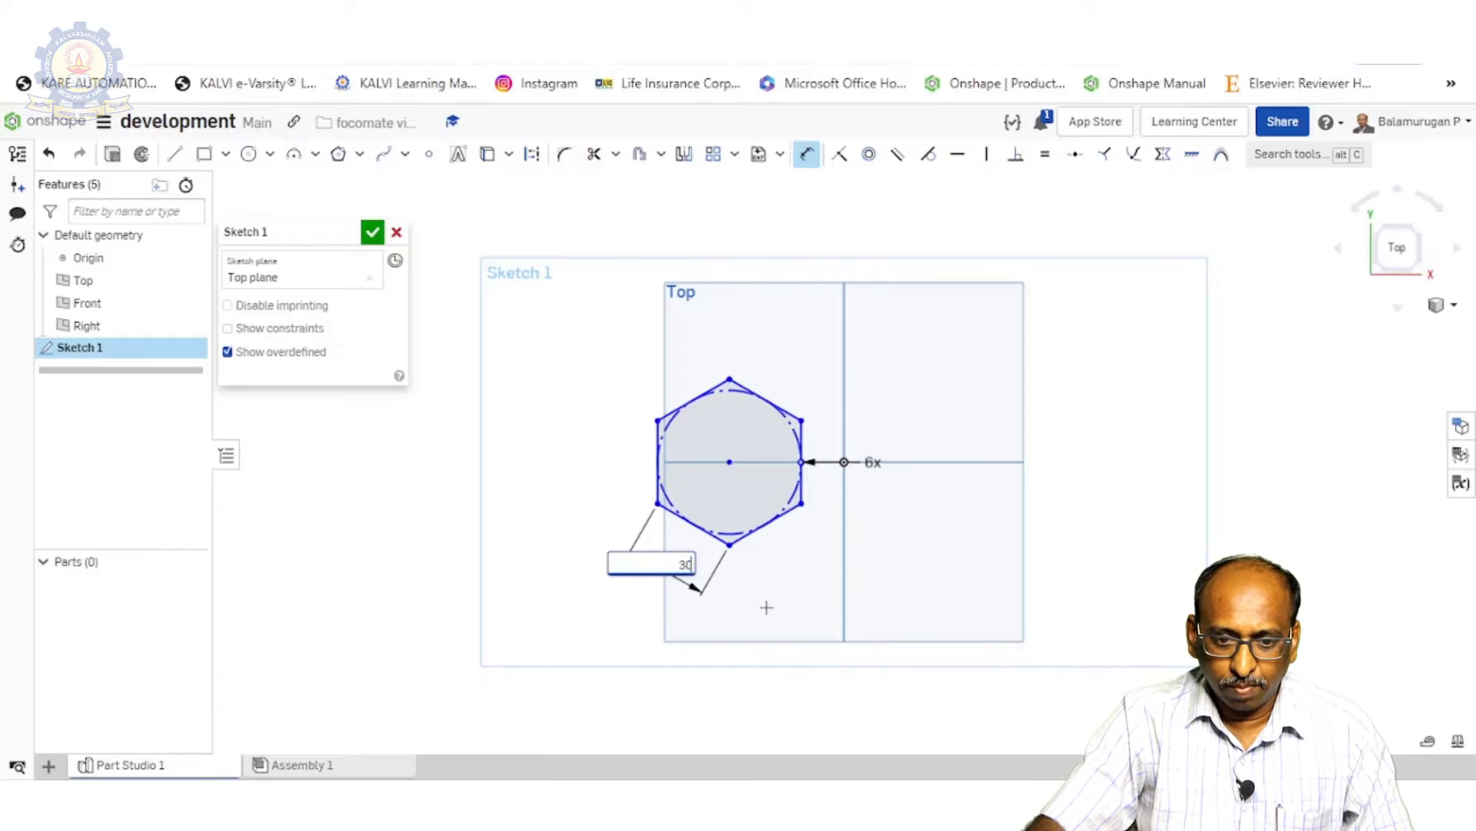
key("Return")
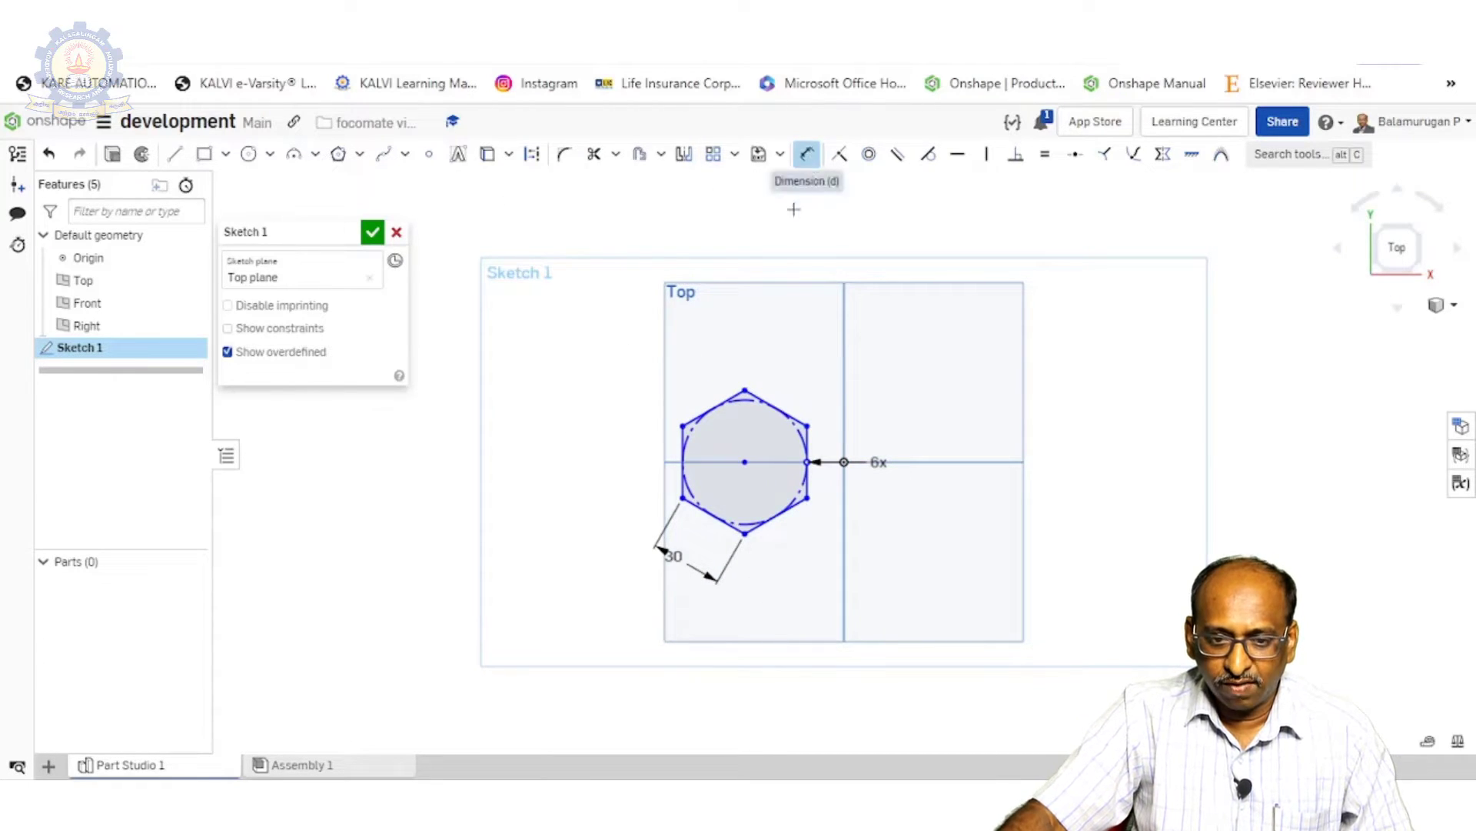
Dimension the horizontal distance from the hexagon's centre to the vertical axis as 40 mm.
left_click(745, 459)
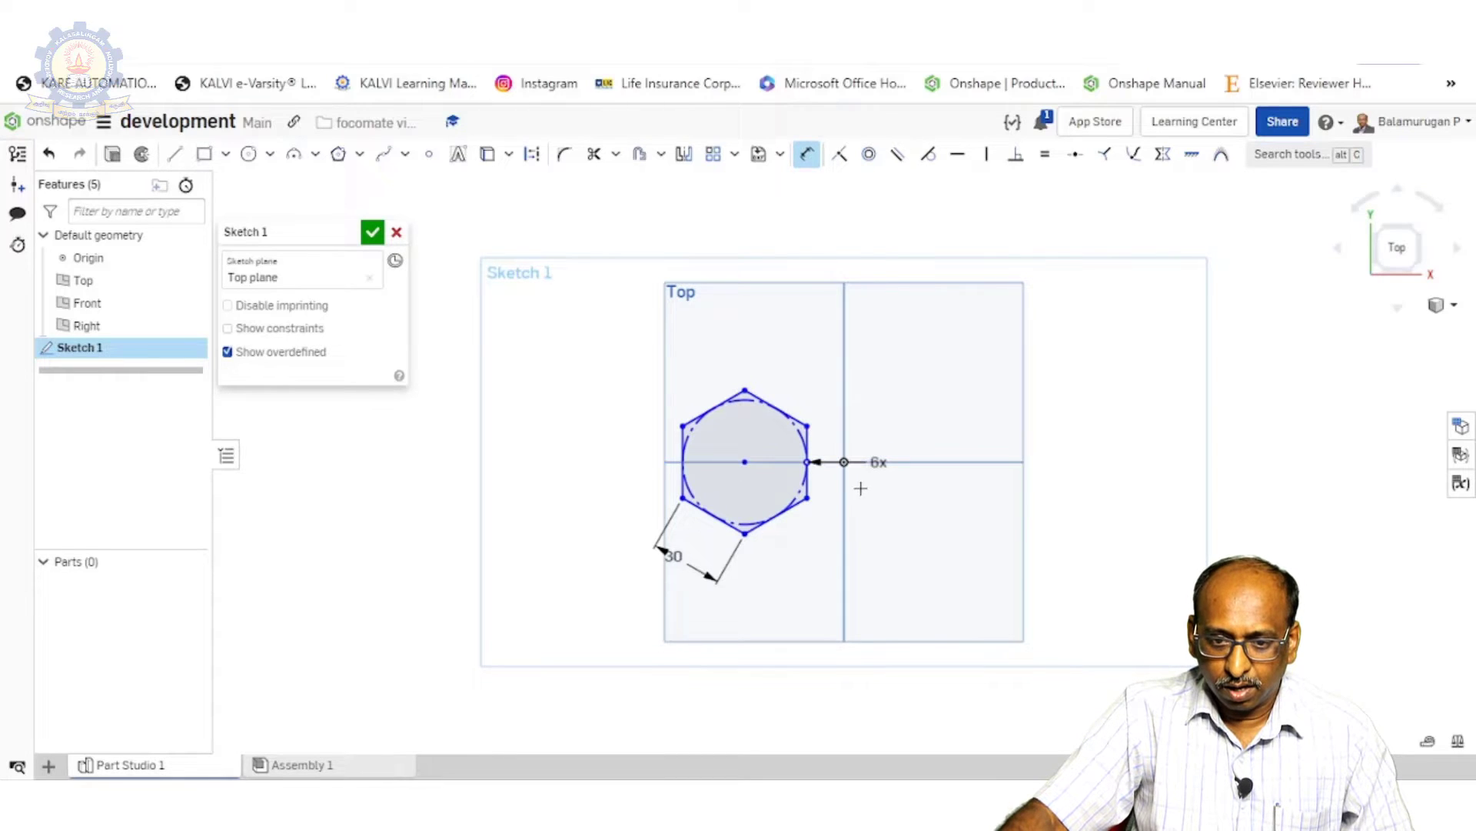
left_click(843, 492)
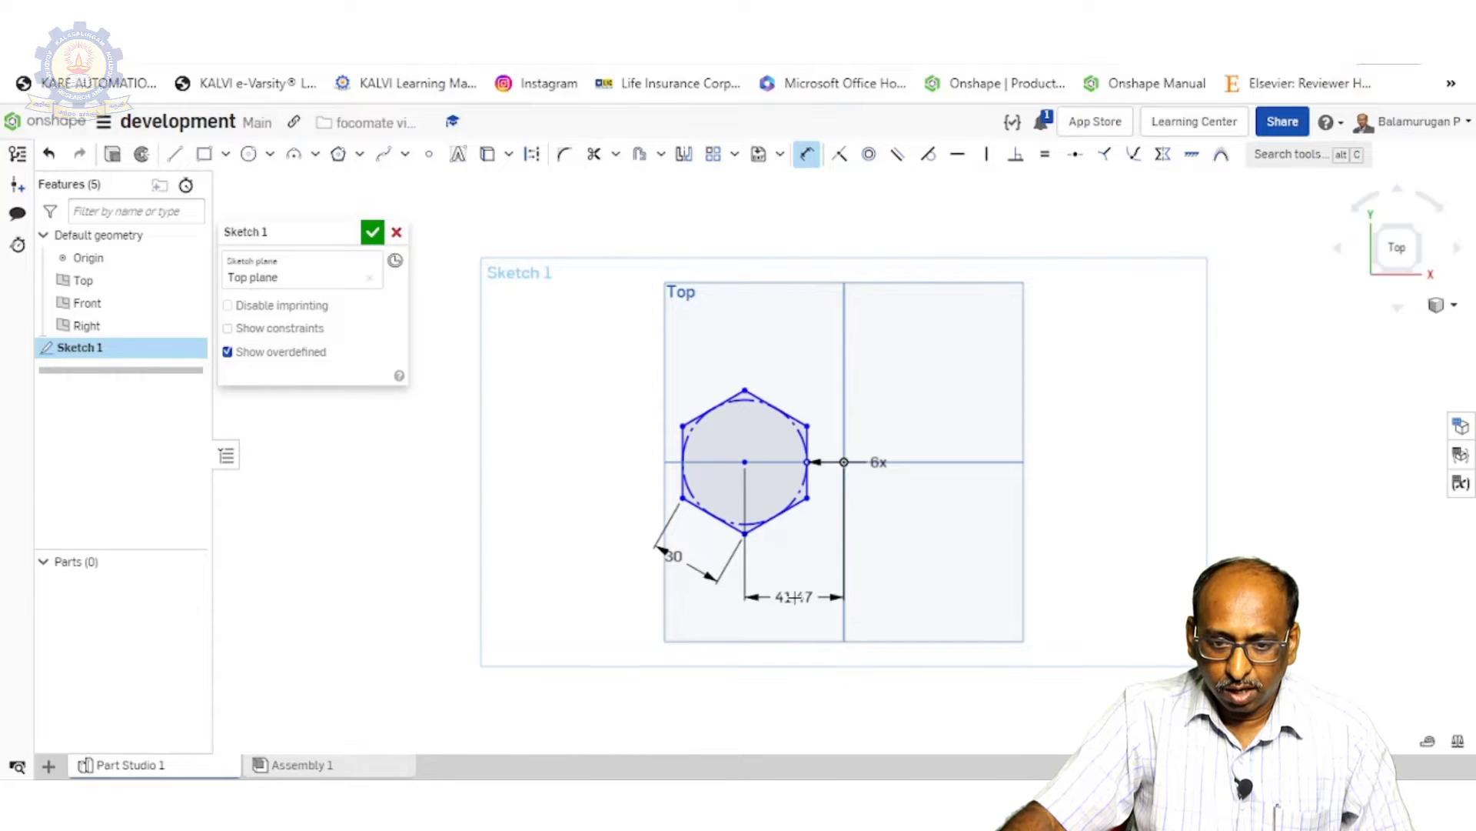
left_click(792, 601)
type("40")
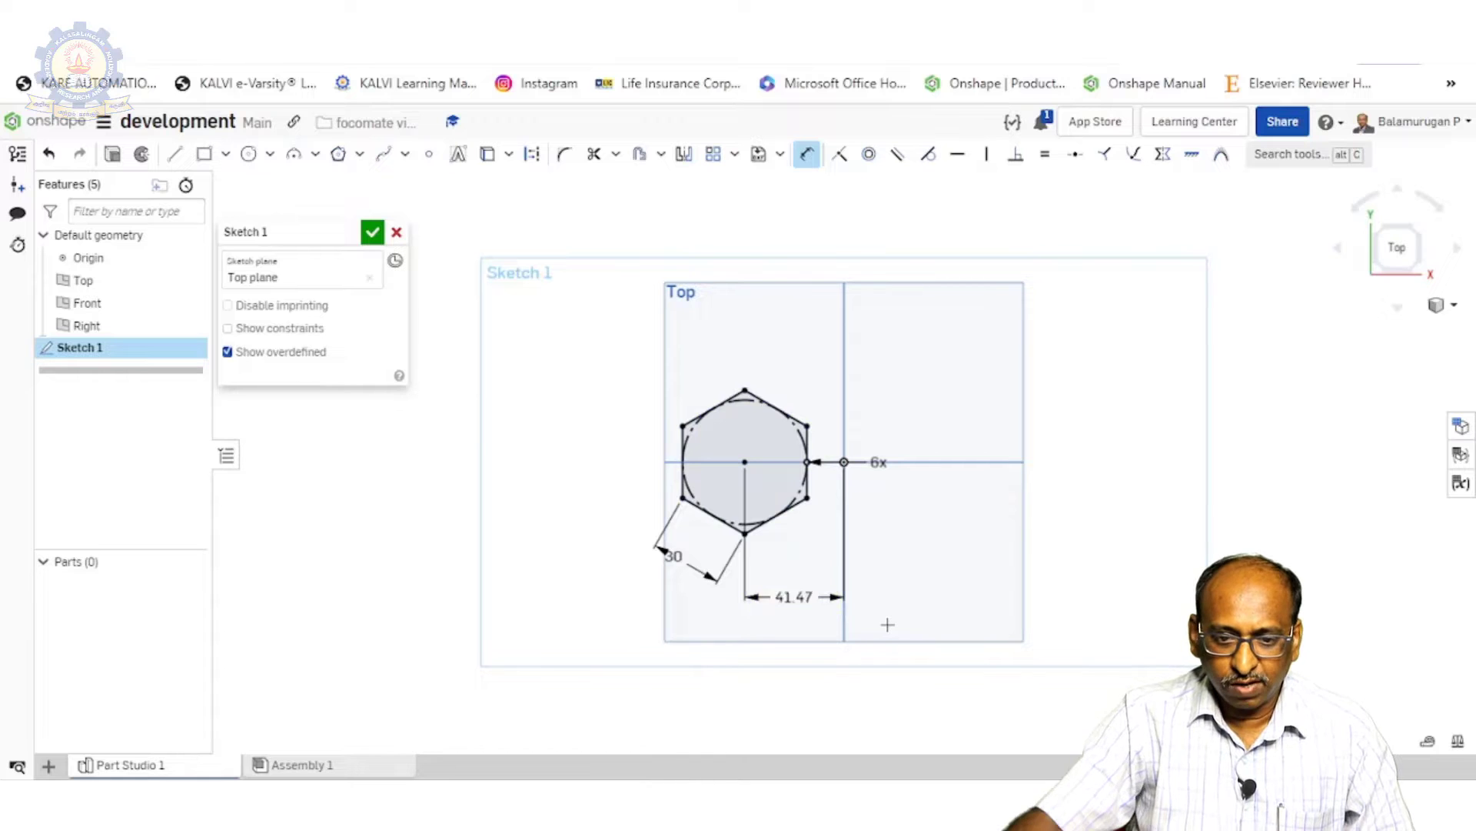
key("Return")
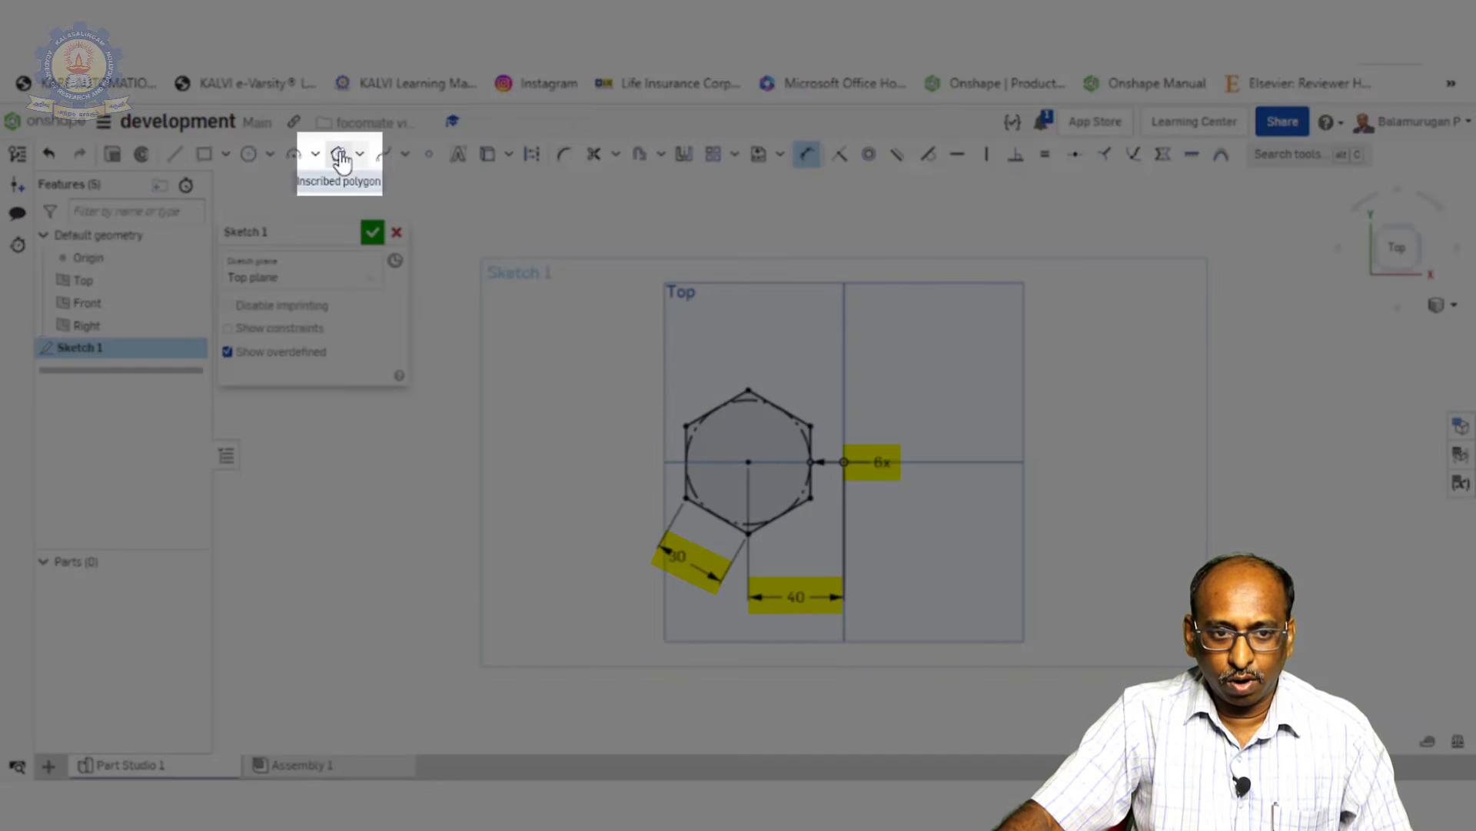
Sketch an inscribed five-sided polygon with a flat base, centred on the horizontal axis right of the origin.
left_click(339, 156)
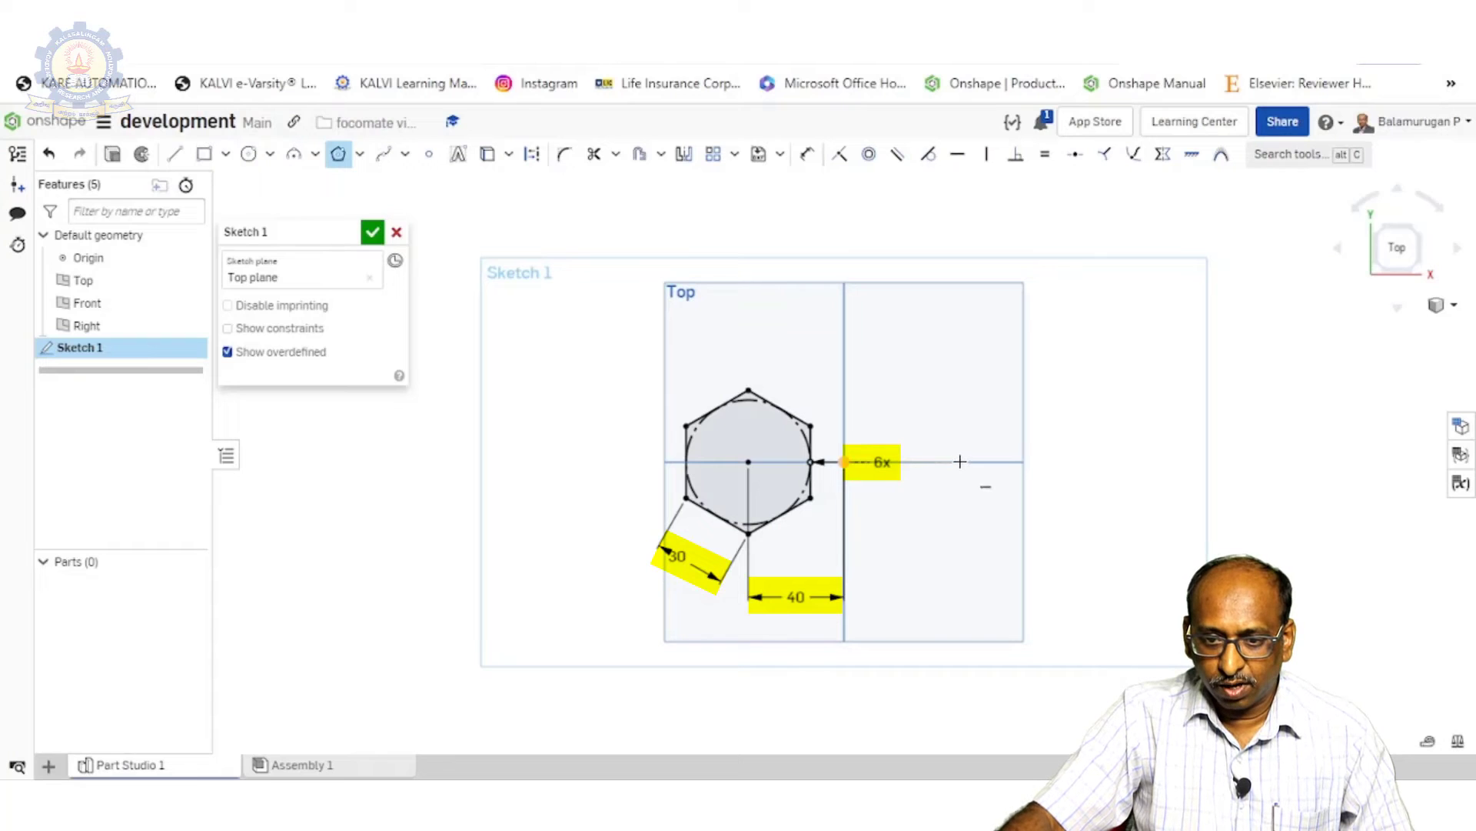
left_click(960, 461)
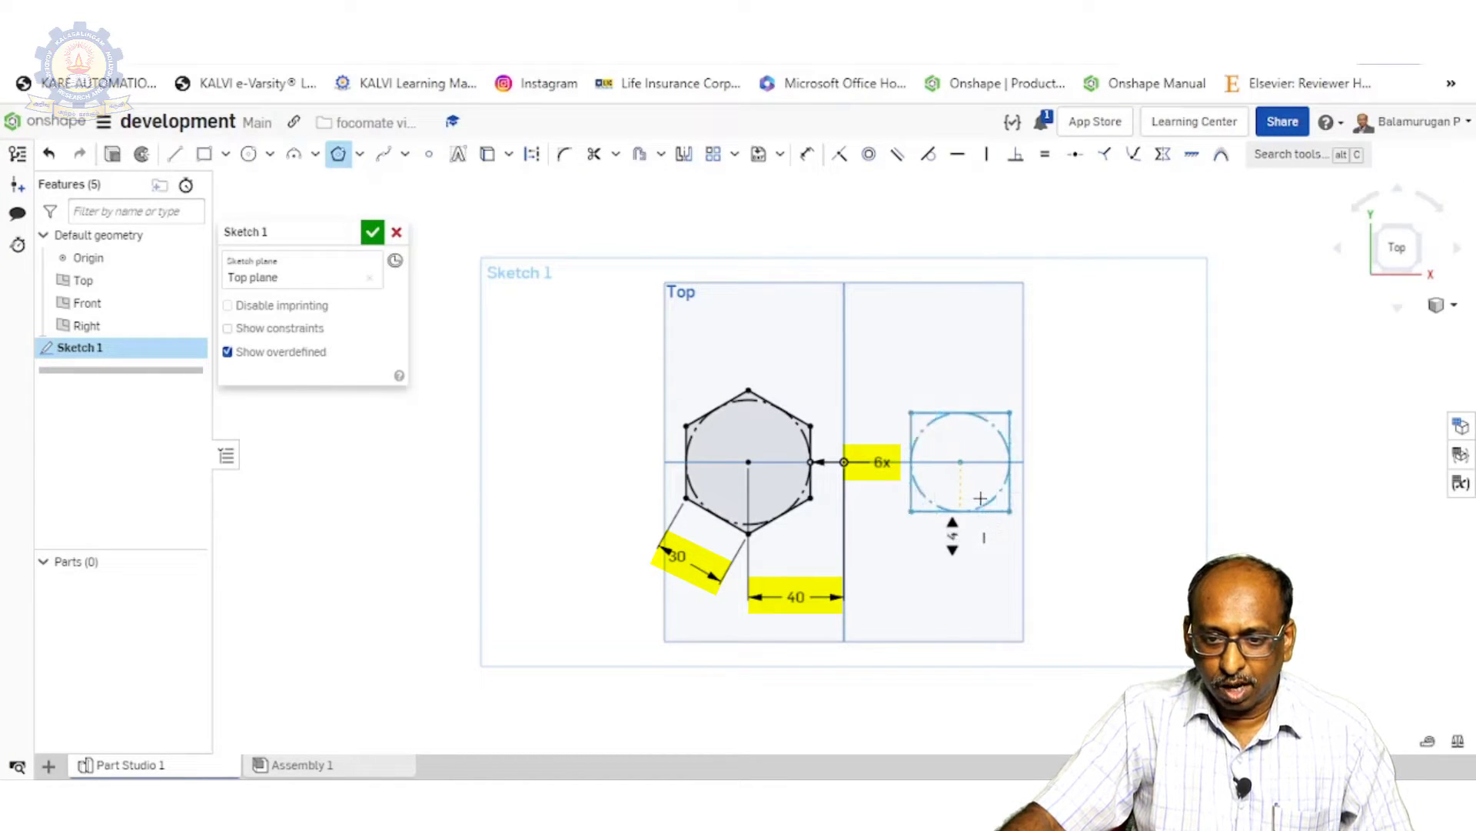
key("Up")
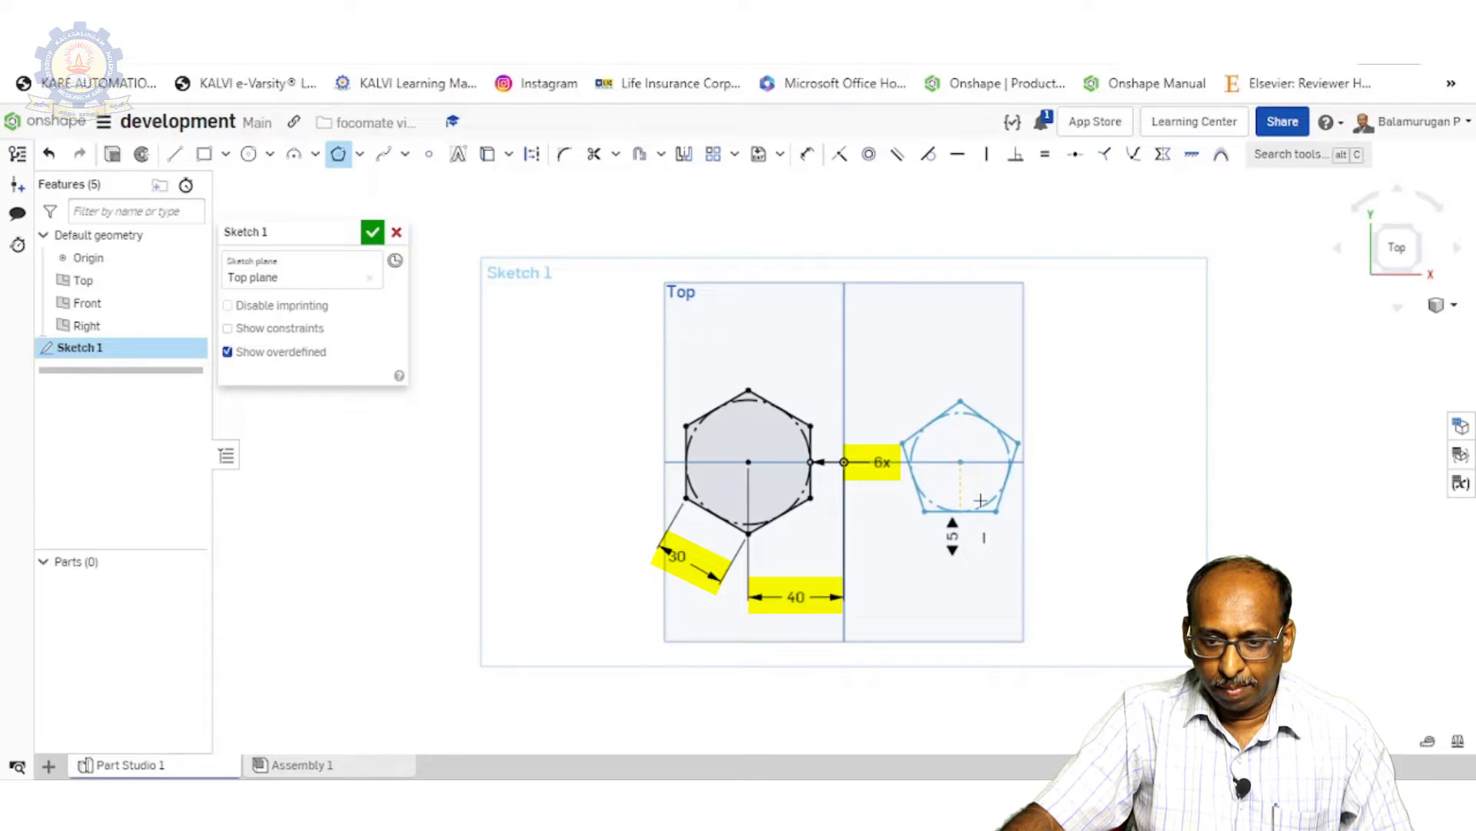
left_click(980, 500)
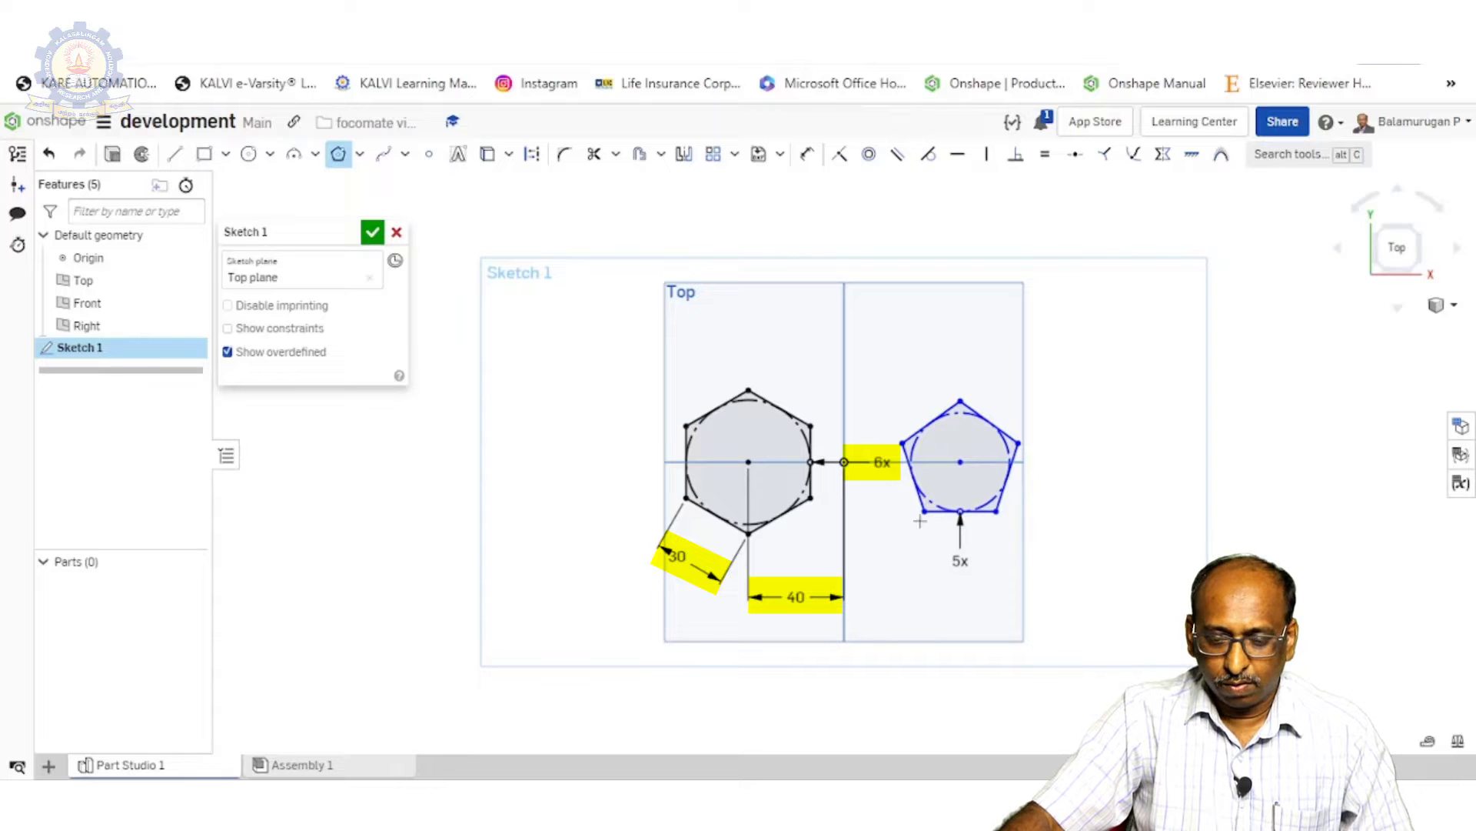
Dimension the pentagon's bottom side to 30 mm.
left_click(807, 154)
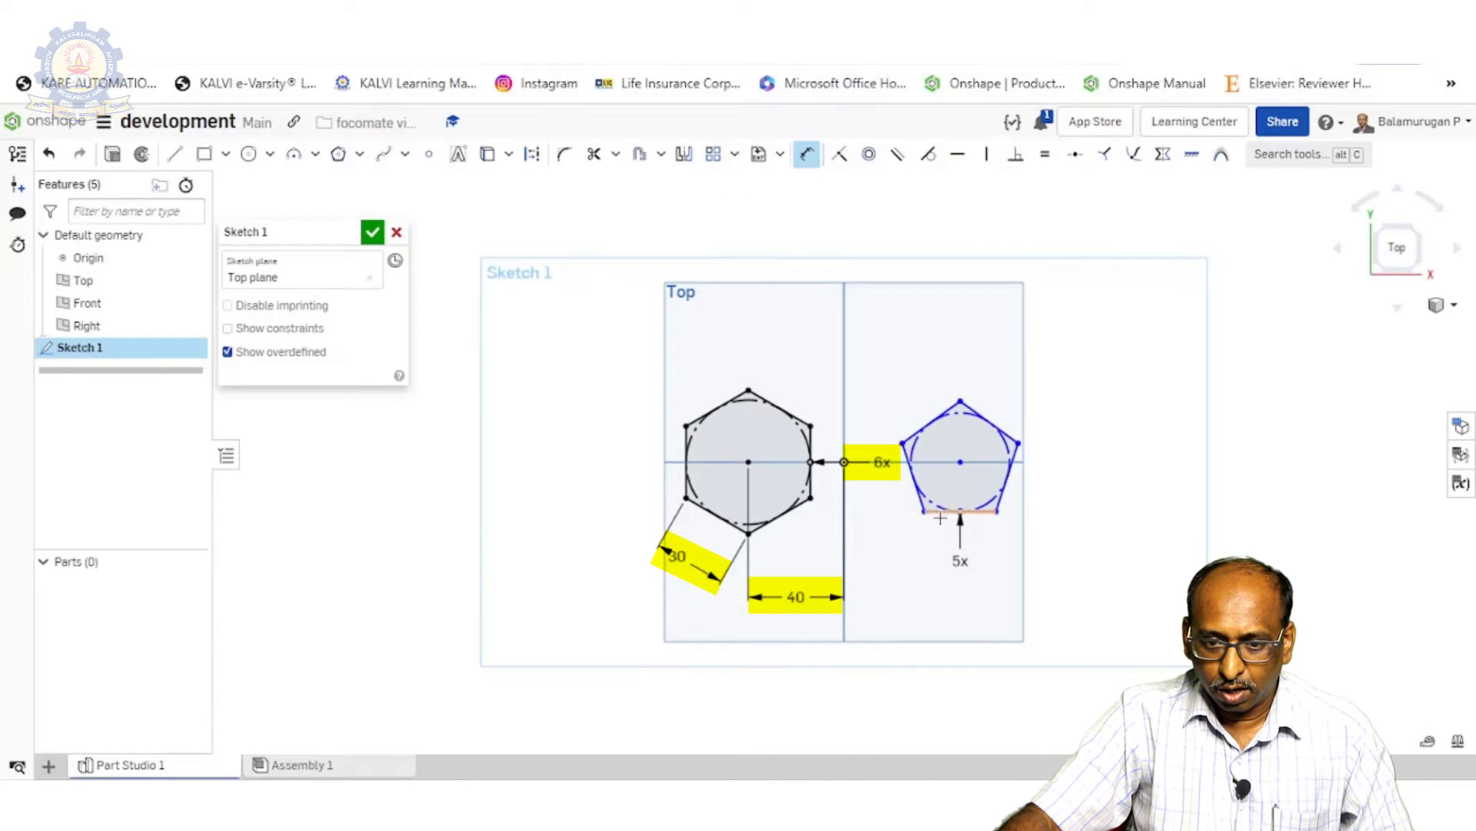
left_click(940, 518)
left_click(1050, 654)
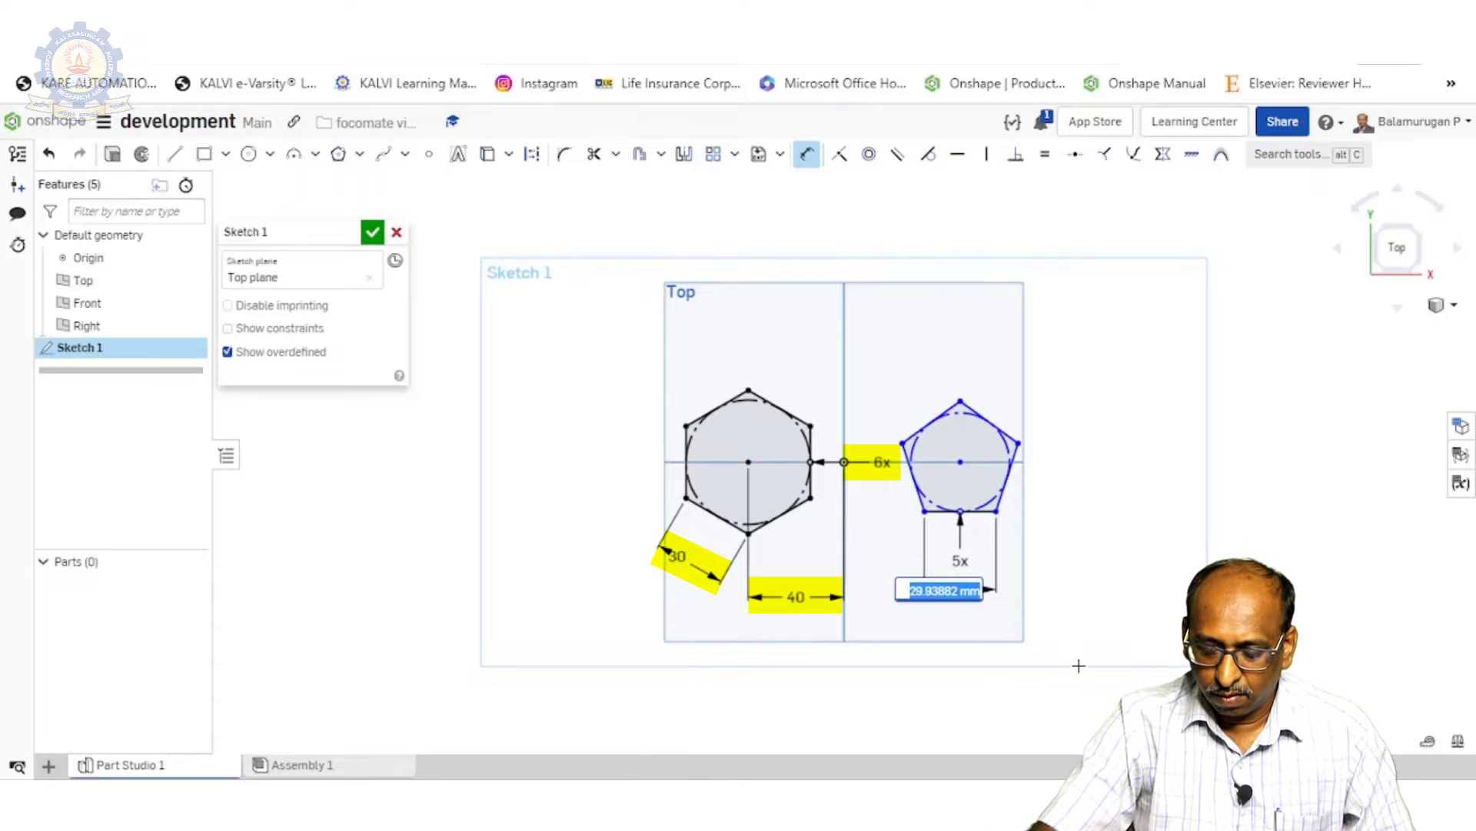
type("30")
key("Return")
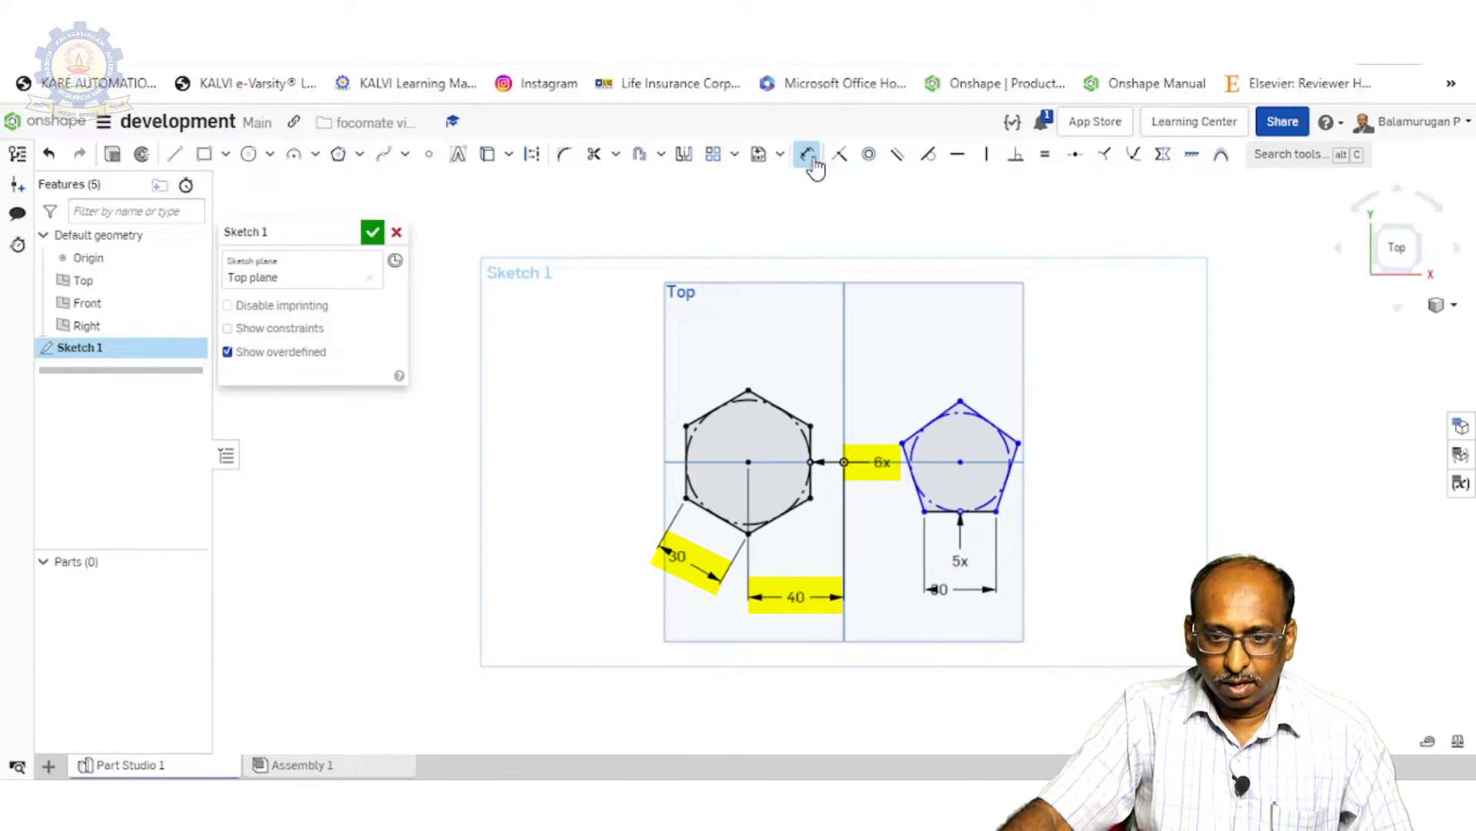
Dimension the pentagon's centre 40 mm from the vertical axis and finish the sketch.
left_click(959, 463)
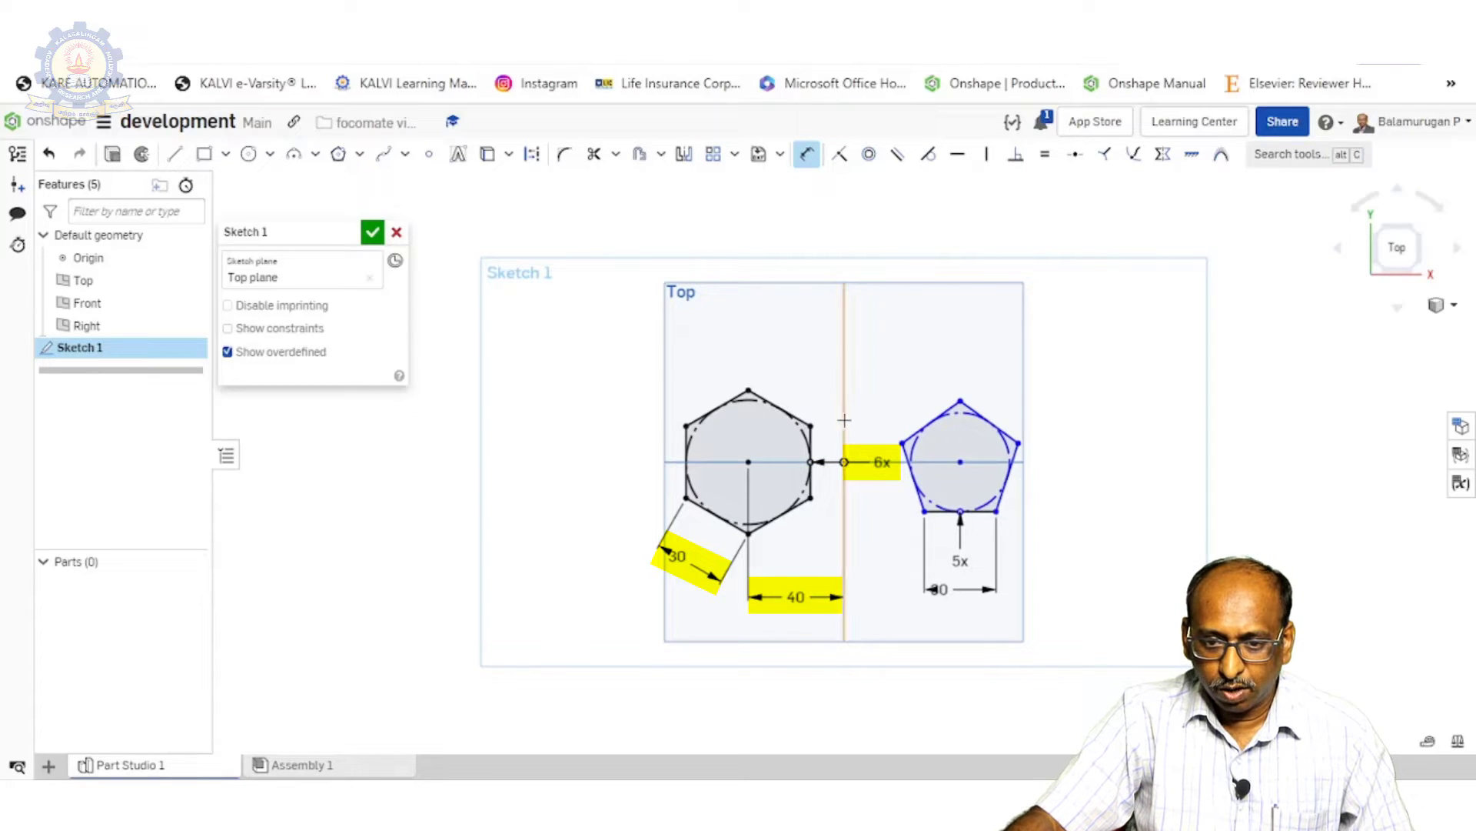
left_click(844, 421)
left_click(894, 632)
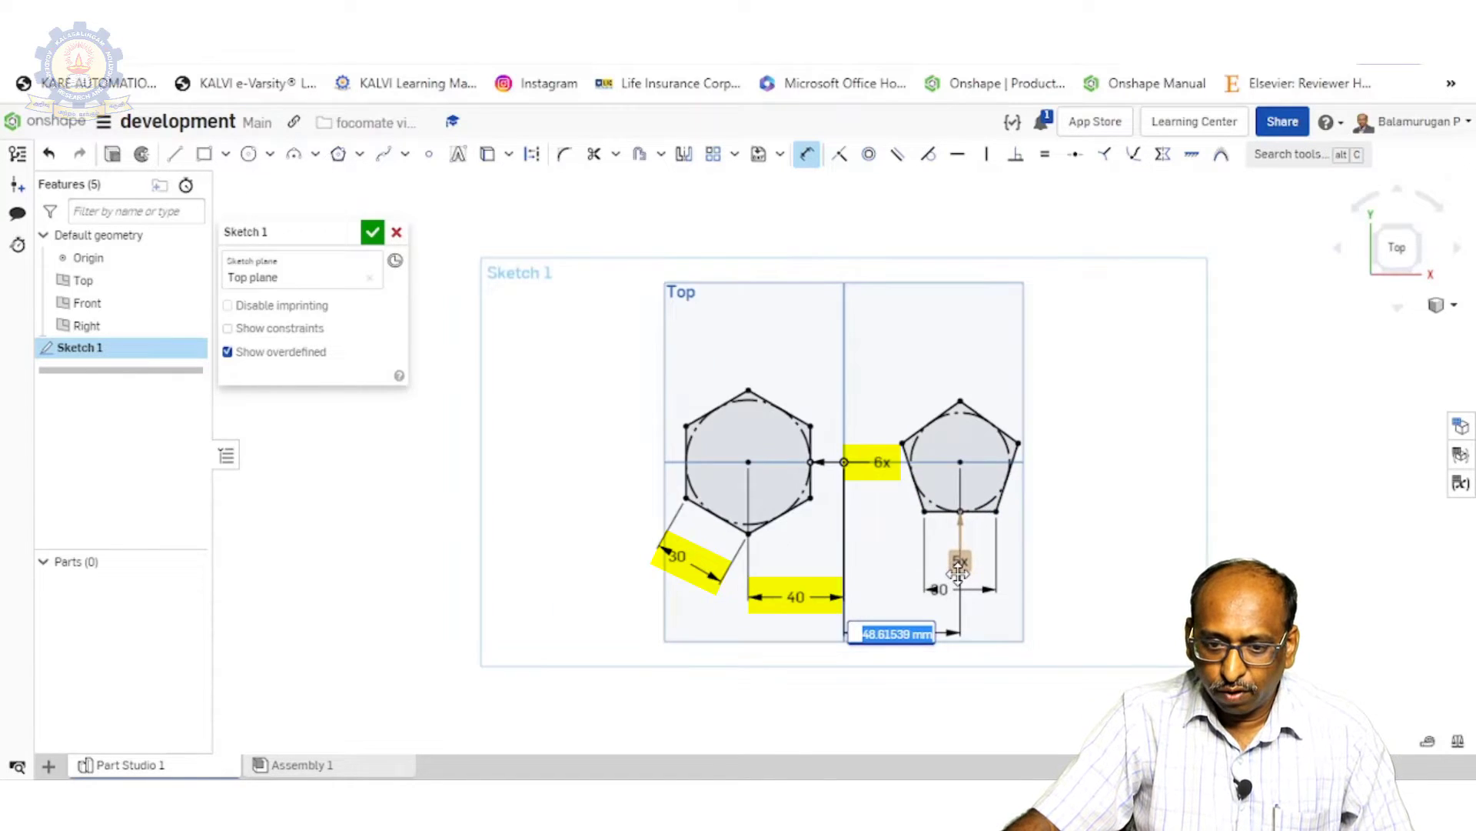
type("40")
key("Return")
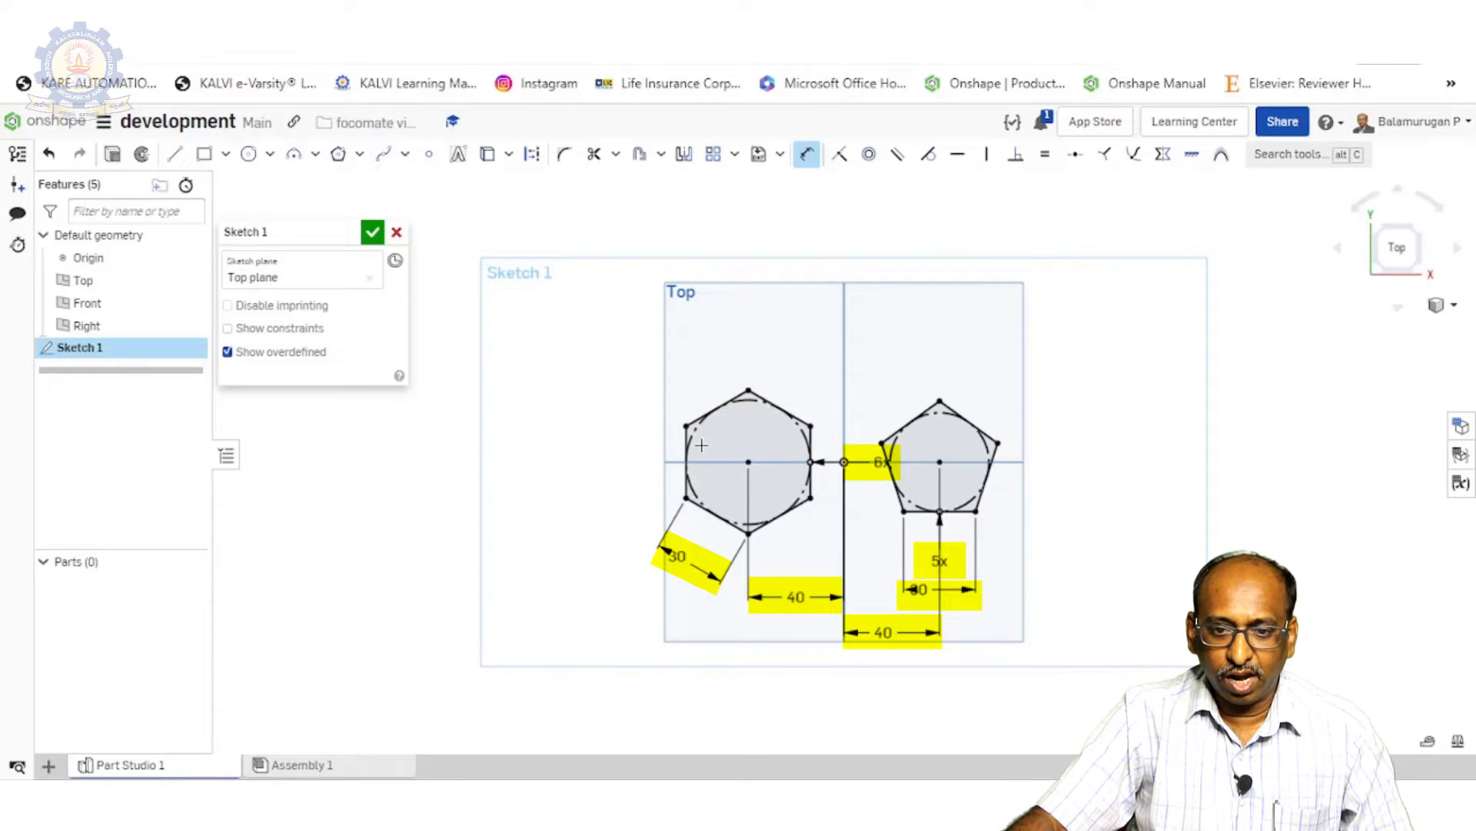
left_click(373, 232)
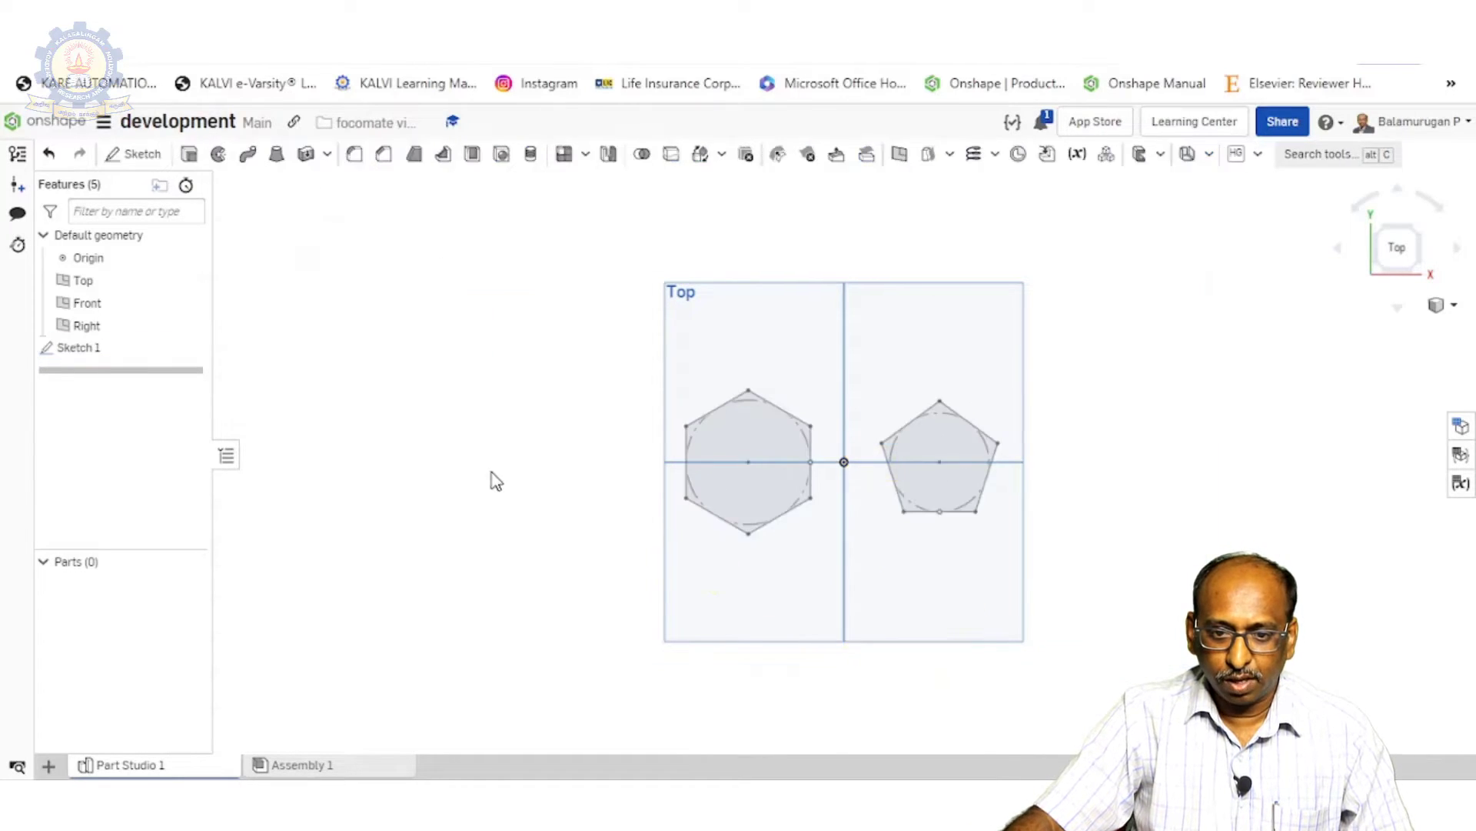
Create a plane offset 100 mm above the Top plane.
mouse_move(491, 478)
right_mouse_down()
mouse_move(537, 369)
mouse_move(481, 431)
mouse_move(500, 435)
right_mouse_up()
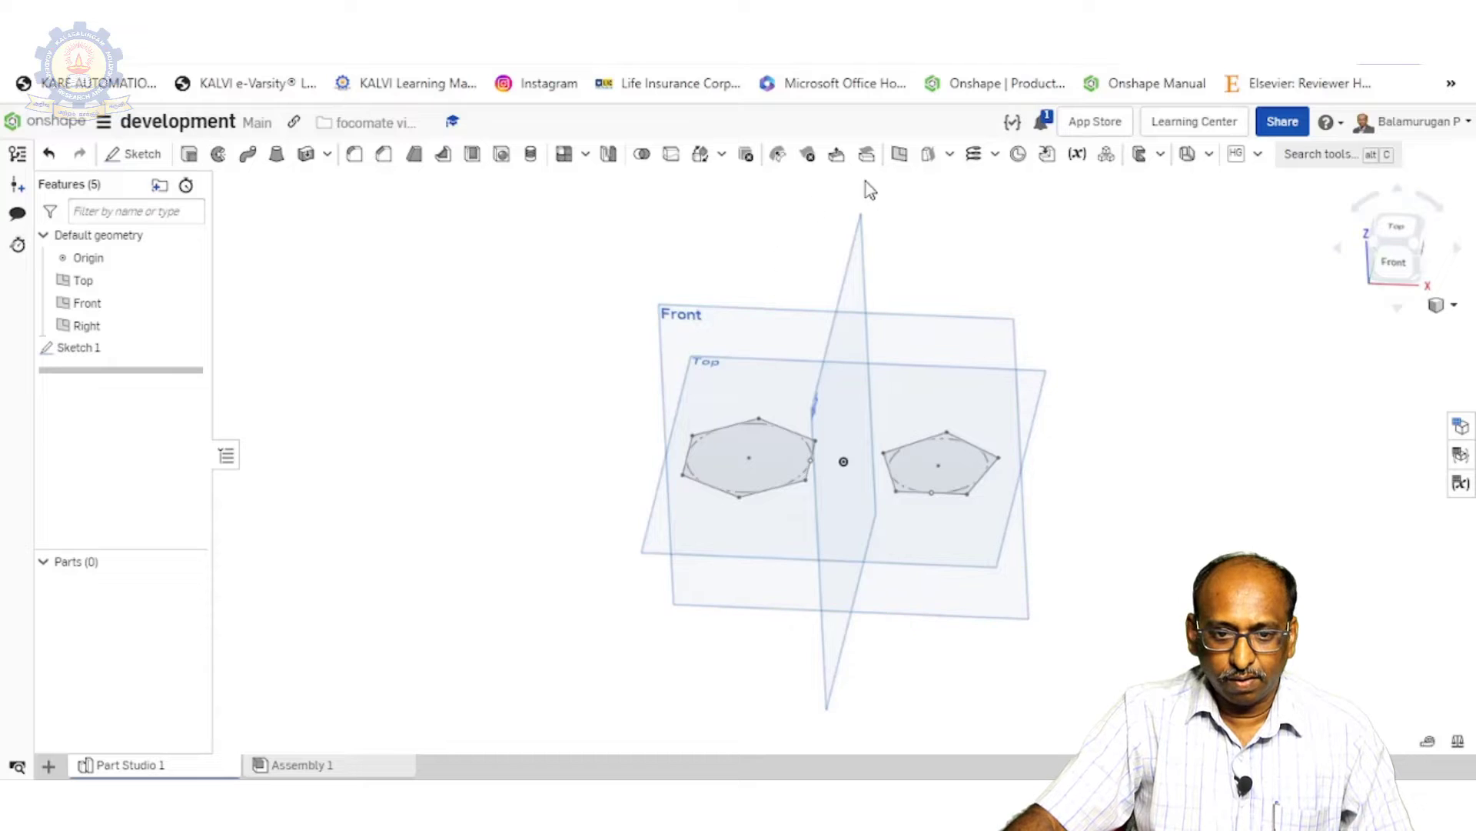
left_click(666, 543)
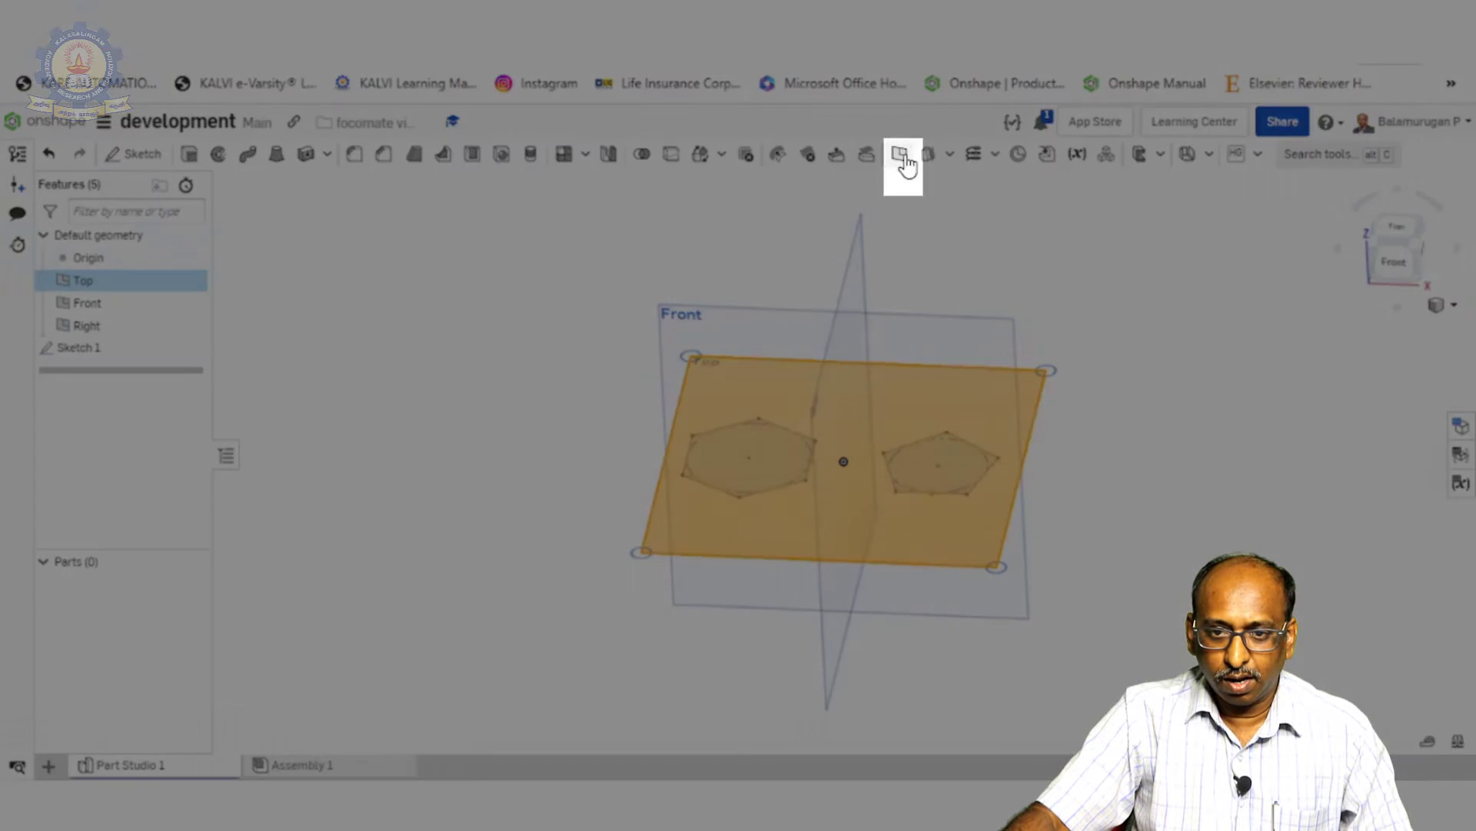
left_click(901, 157)
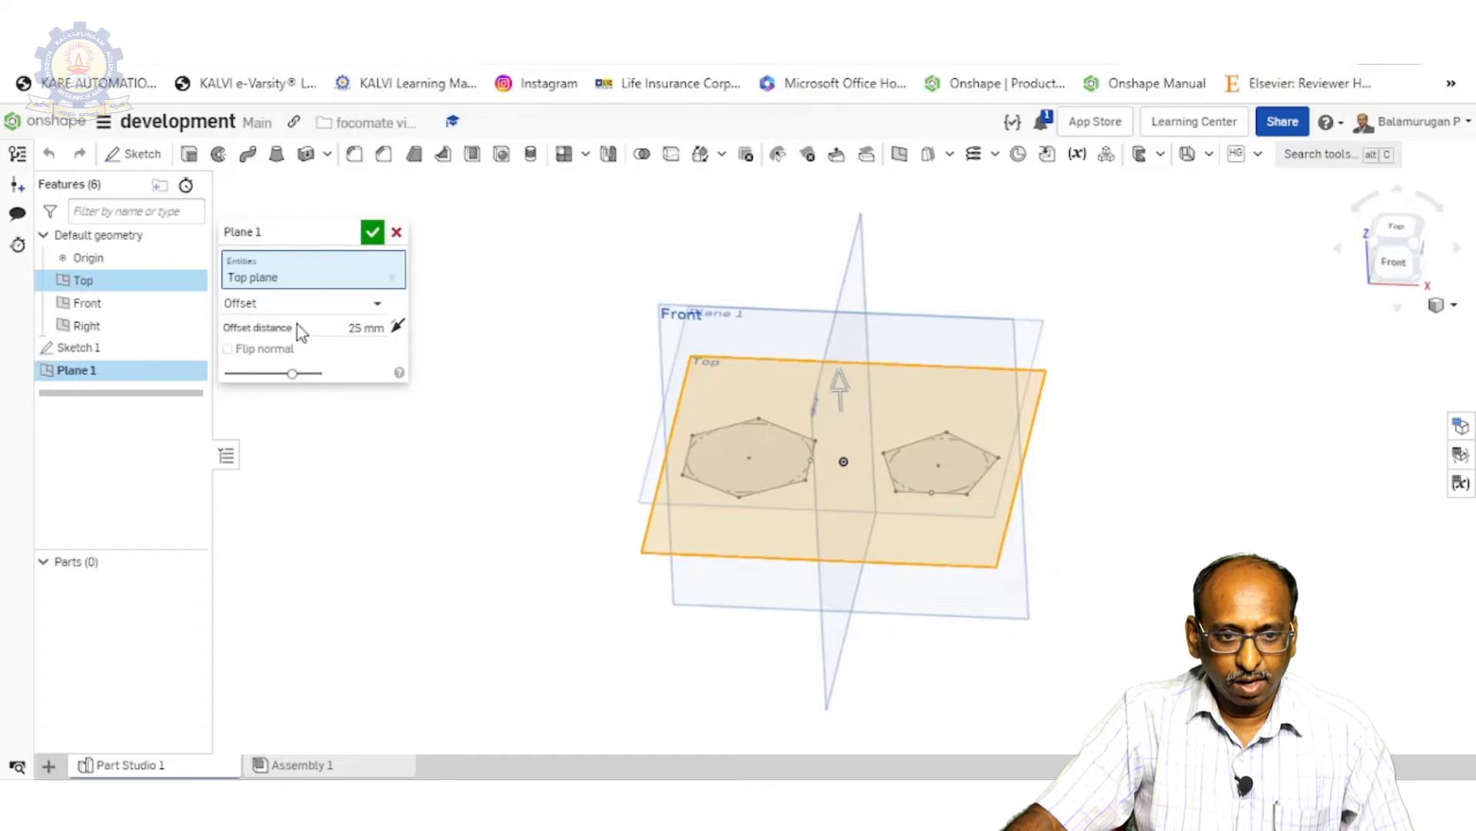
left_click(302, 329)
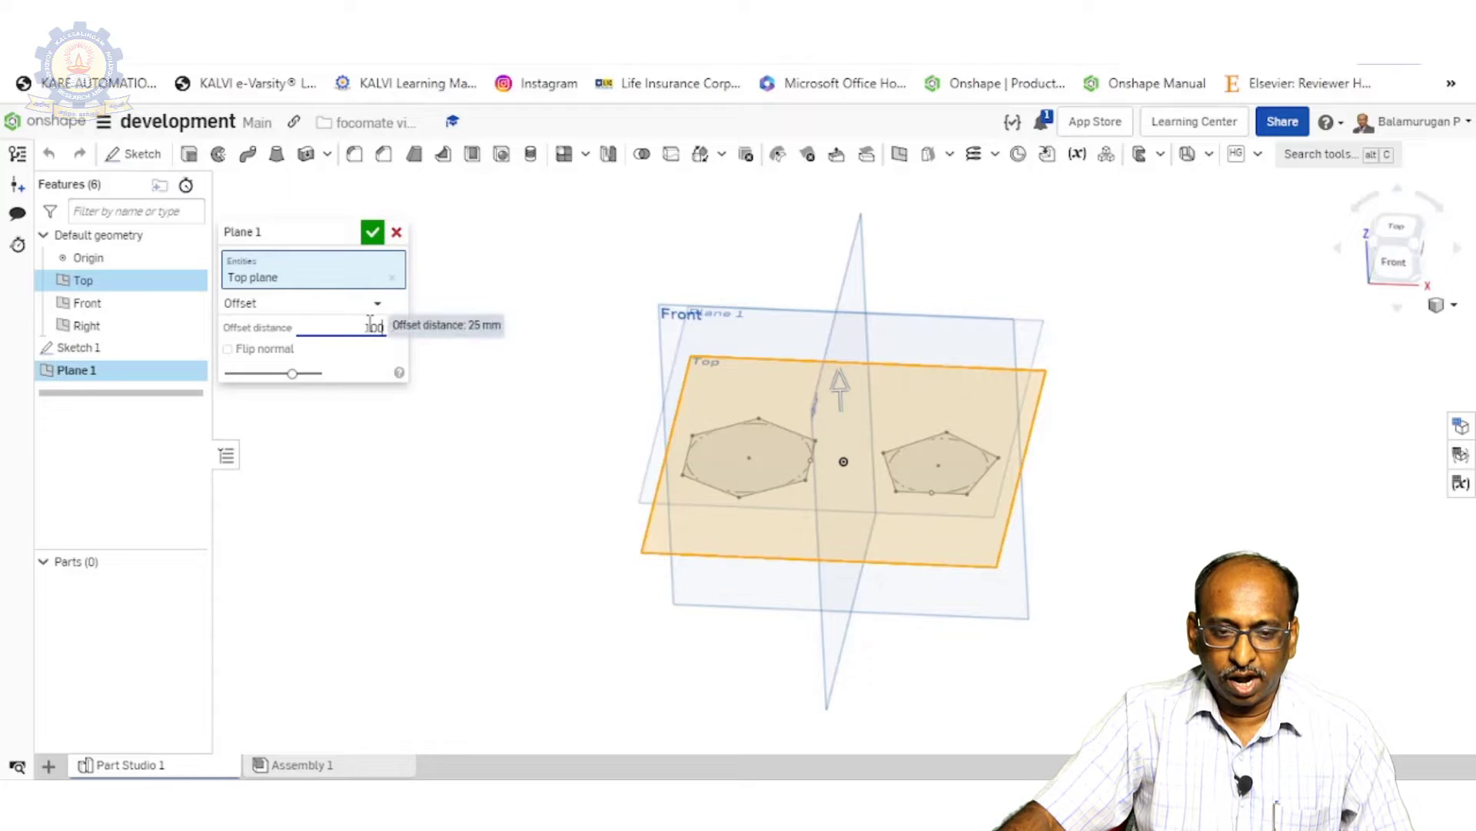
left_click(375, 233)
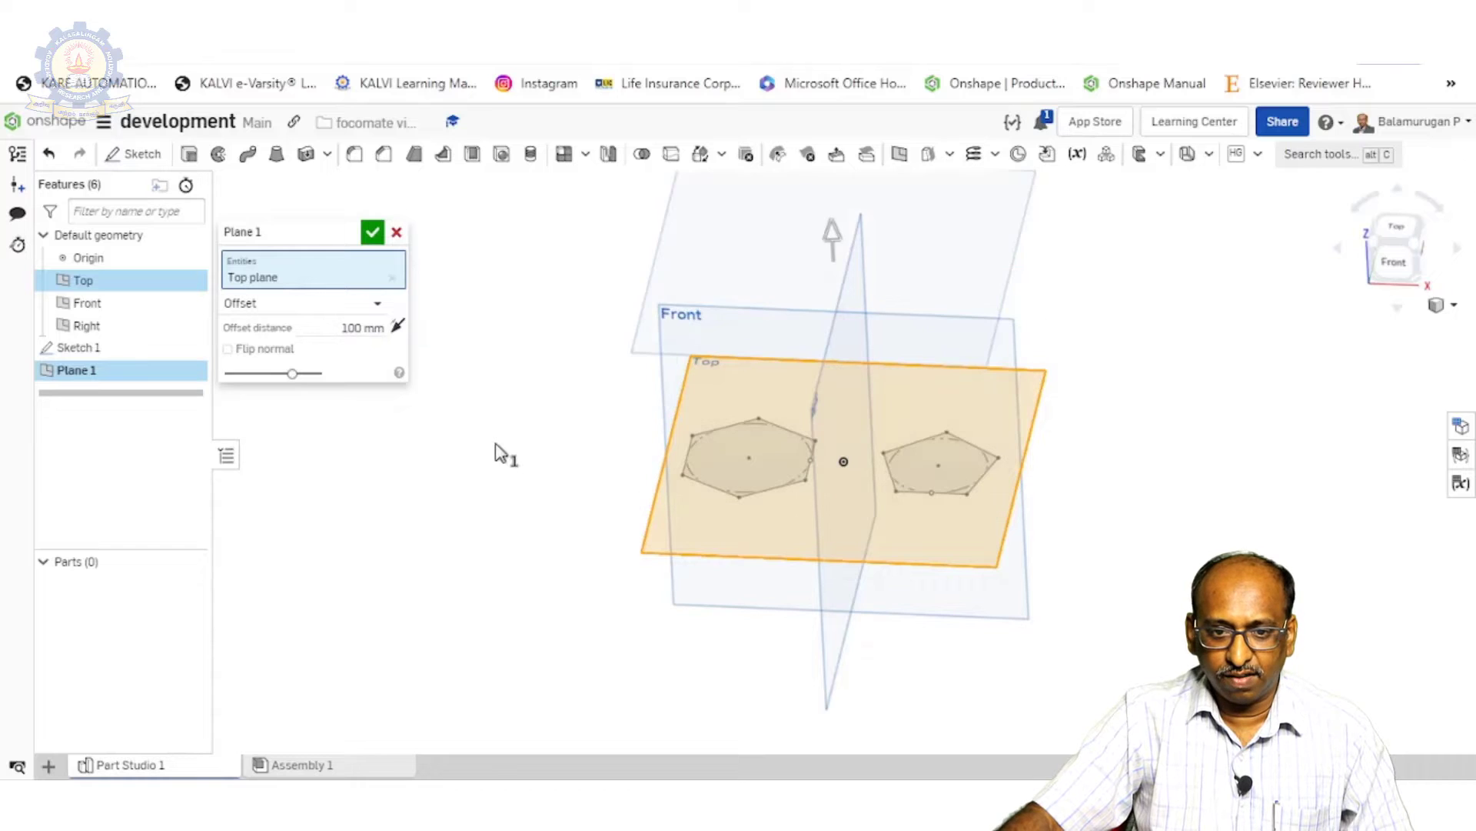
left_click(372, 232)
Start a sketch on the offset plane and place a point over the pentagon's centre on the horizontal axis.
mouse_move(502, 468)
right_mouse_down()
mouse_move(518, 530)
mouse_move(504, 476)
right_mouse_up()
left_click(799, 330)
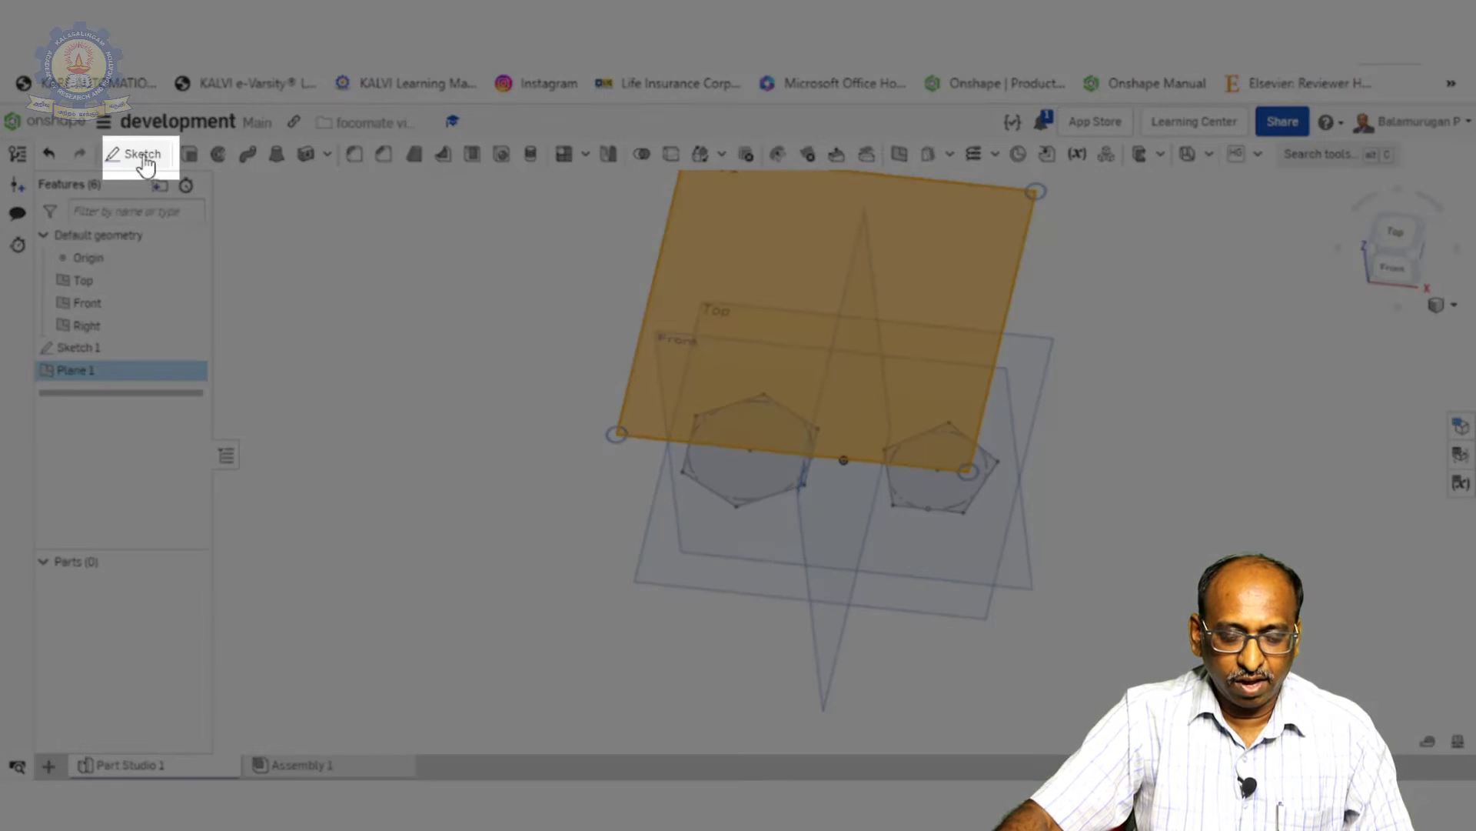
left_click(143, 158)
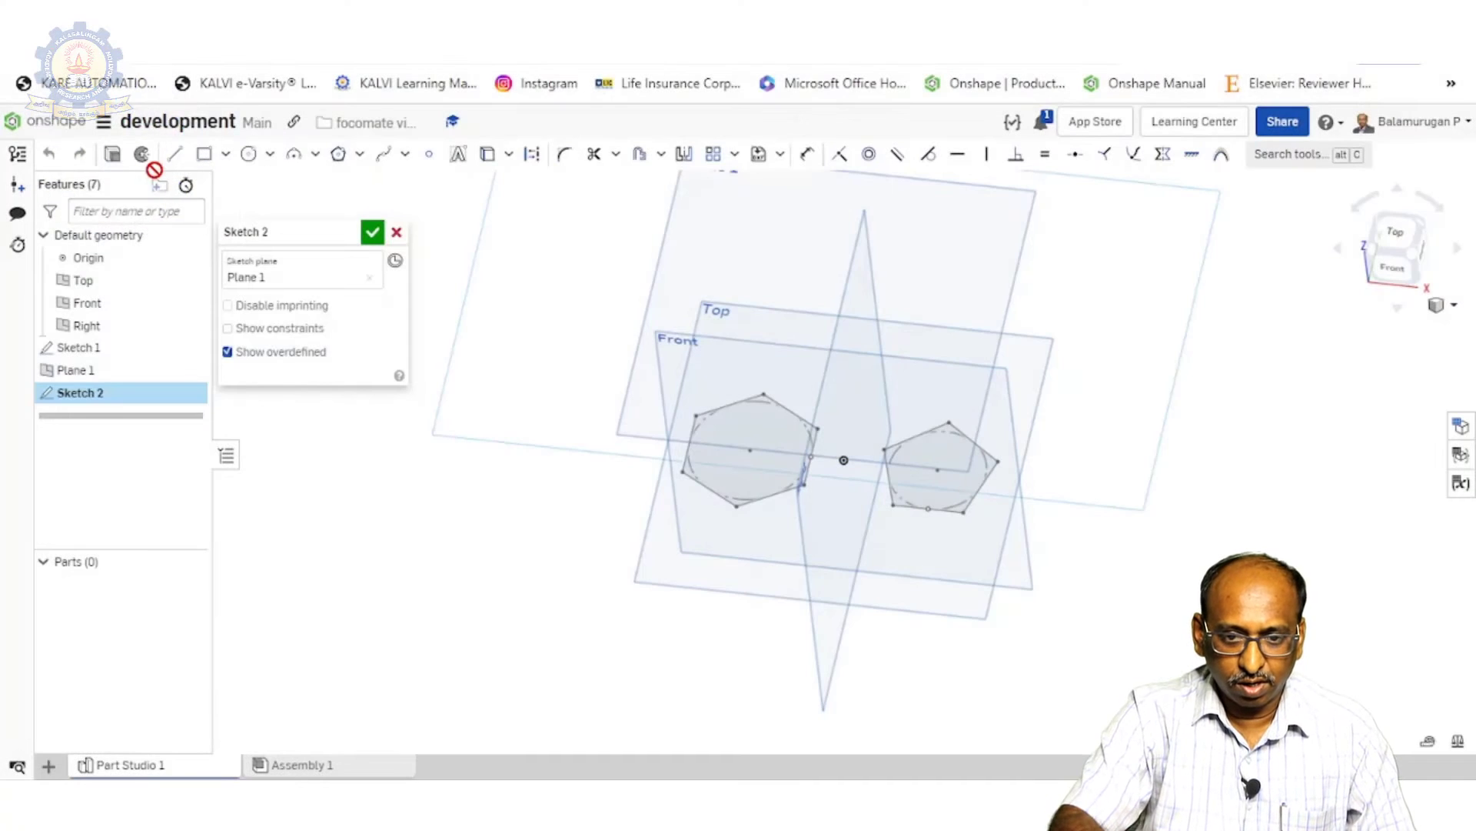
key("n")
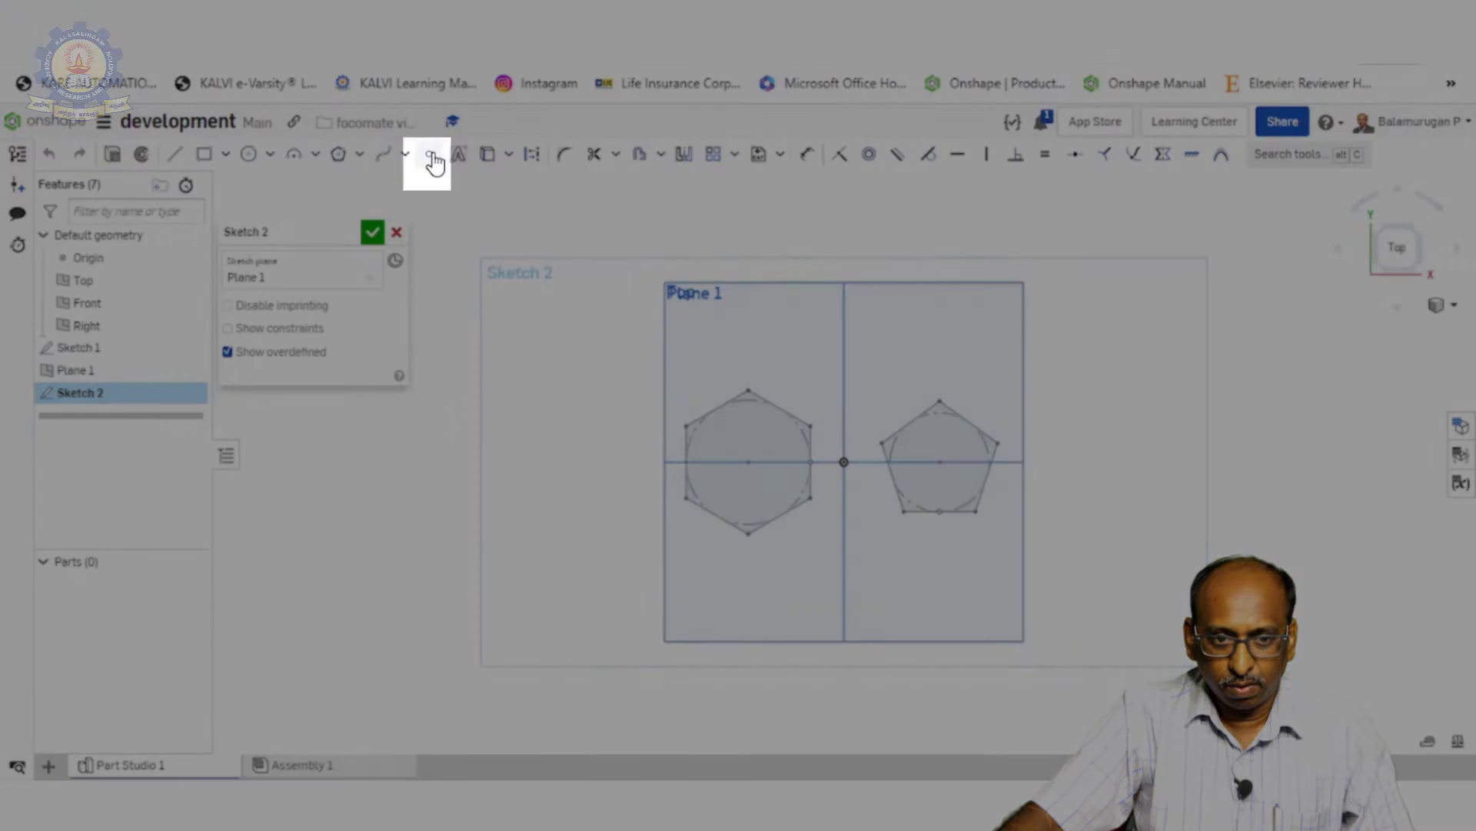
left_click(429, 155)
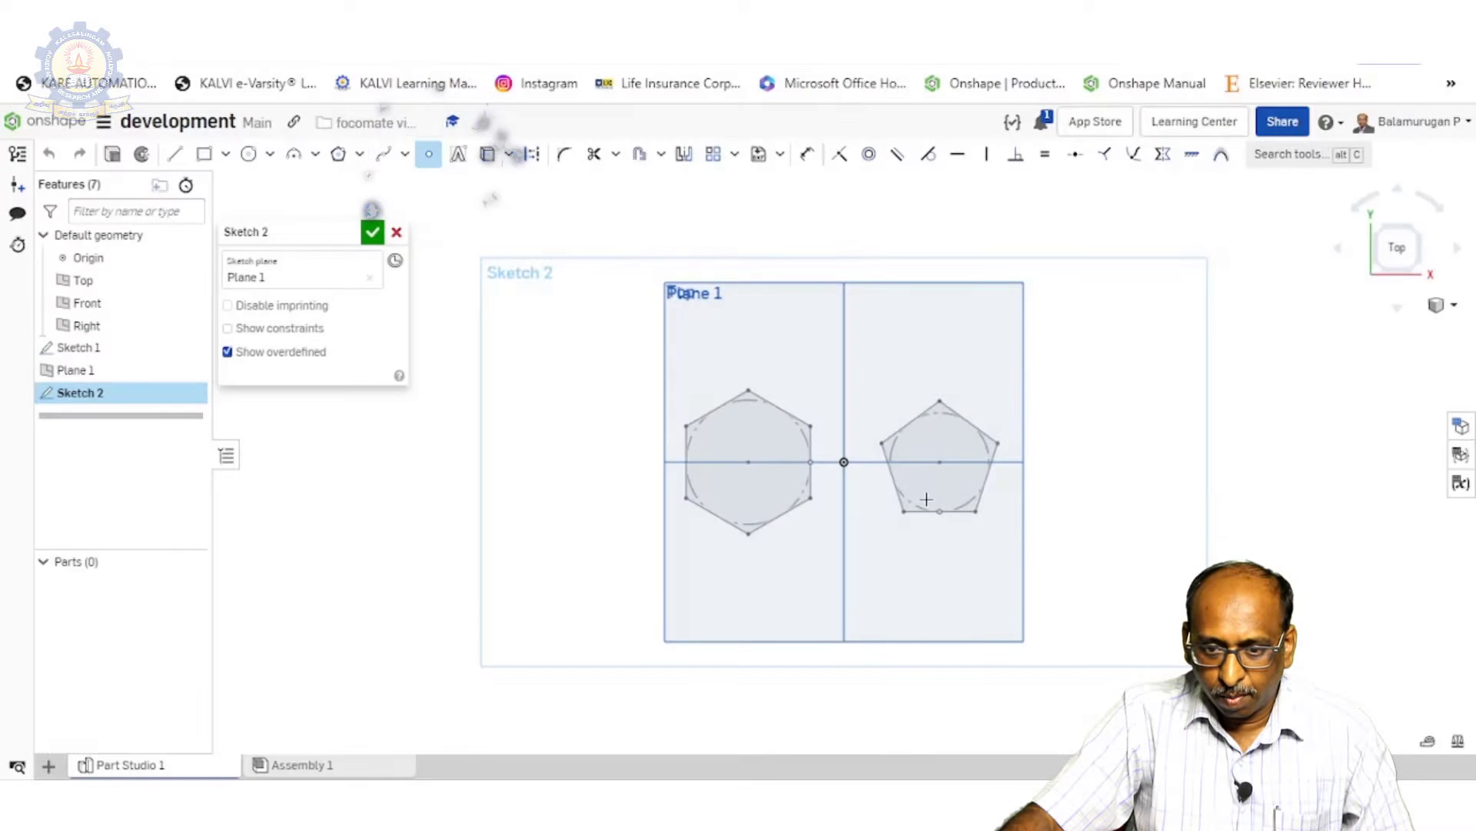
scroll(938, 463, "up", 5)
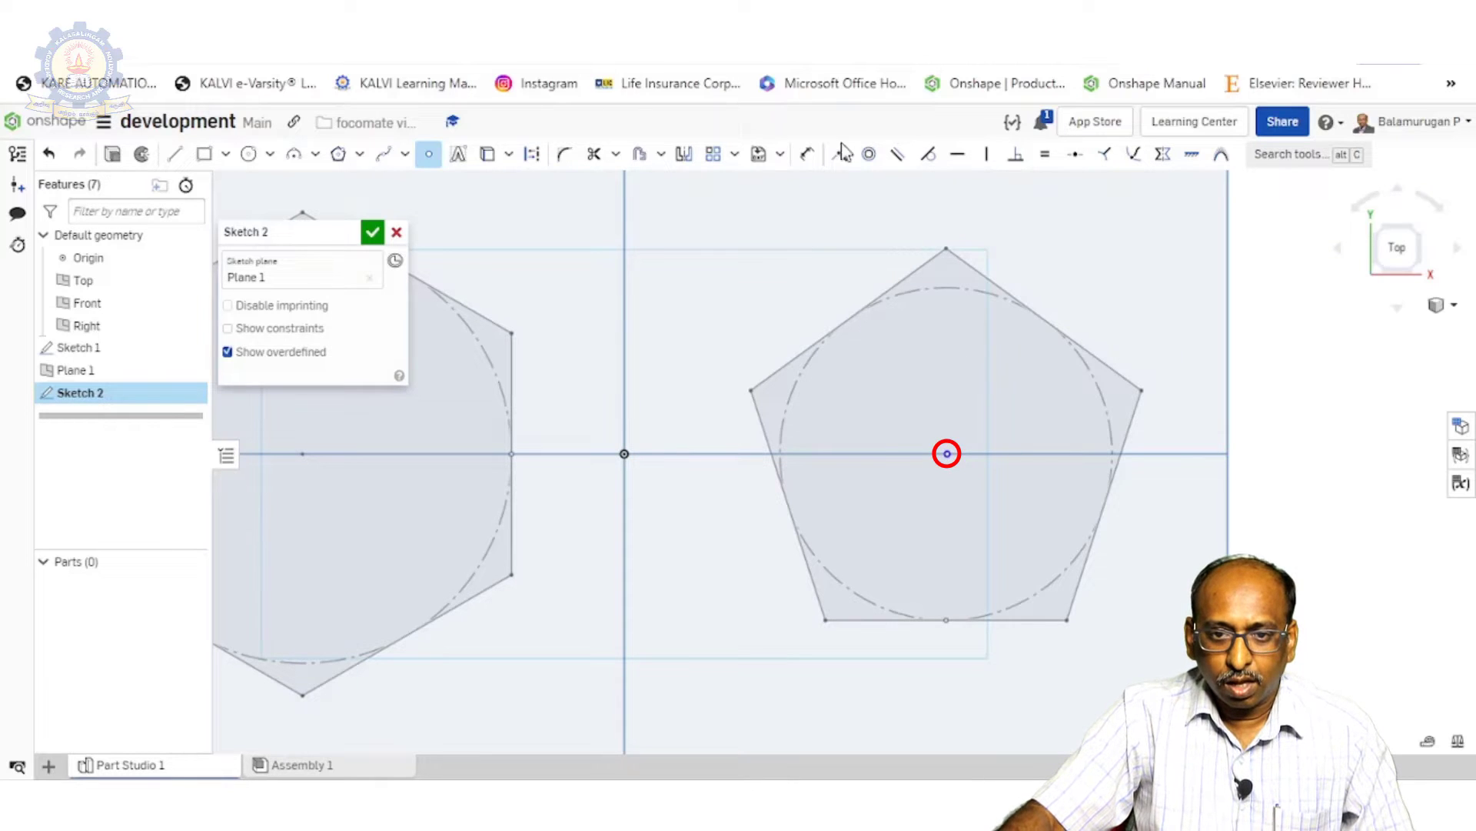
Dimension the point 40 mm from the vertical axis and finish the sketch.
left_click(807, 154)
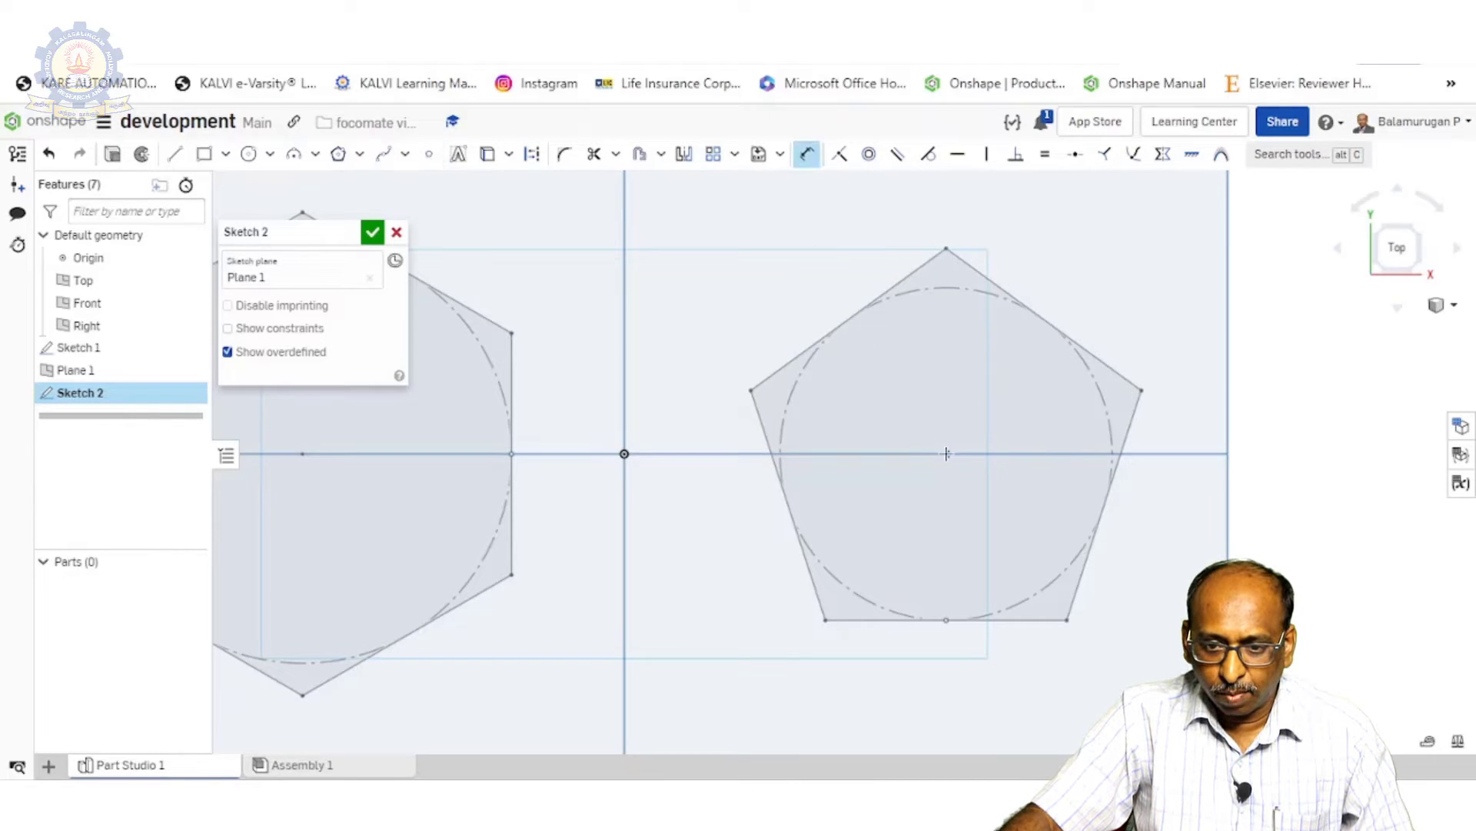
left_click(624, 504)
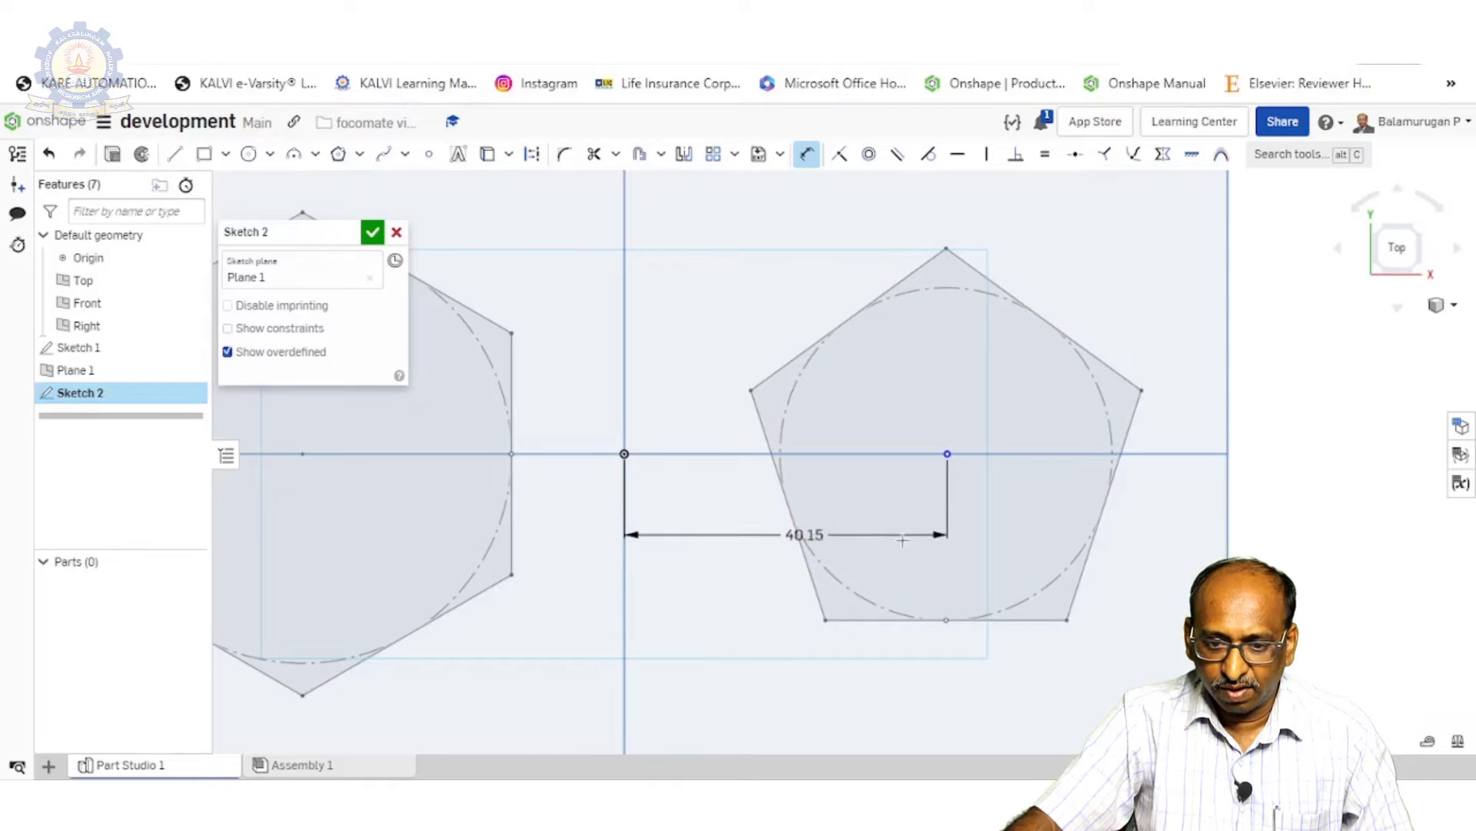
left_click(803, 535)
type("40")
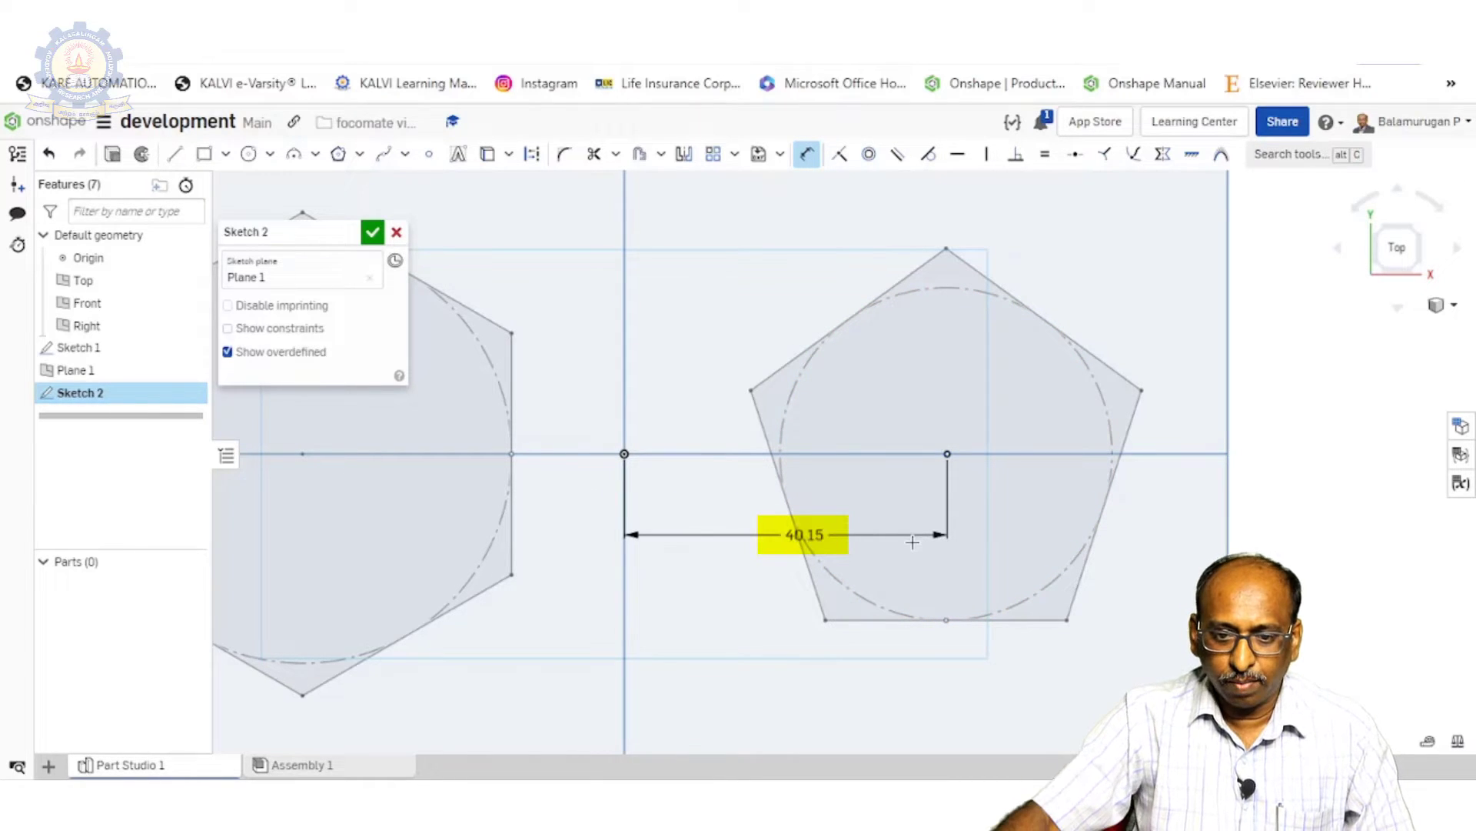
key("Return")
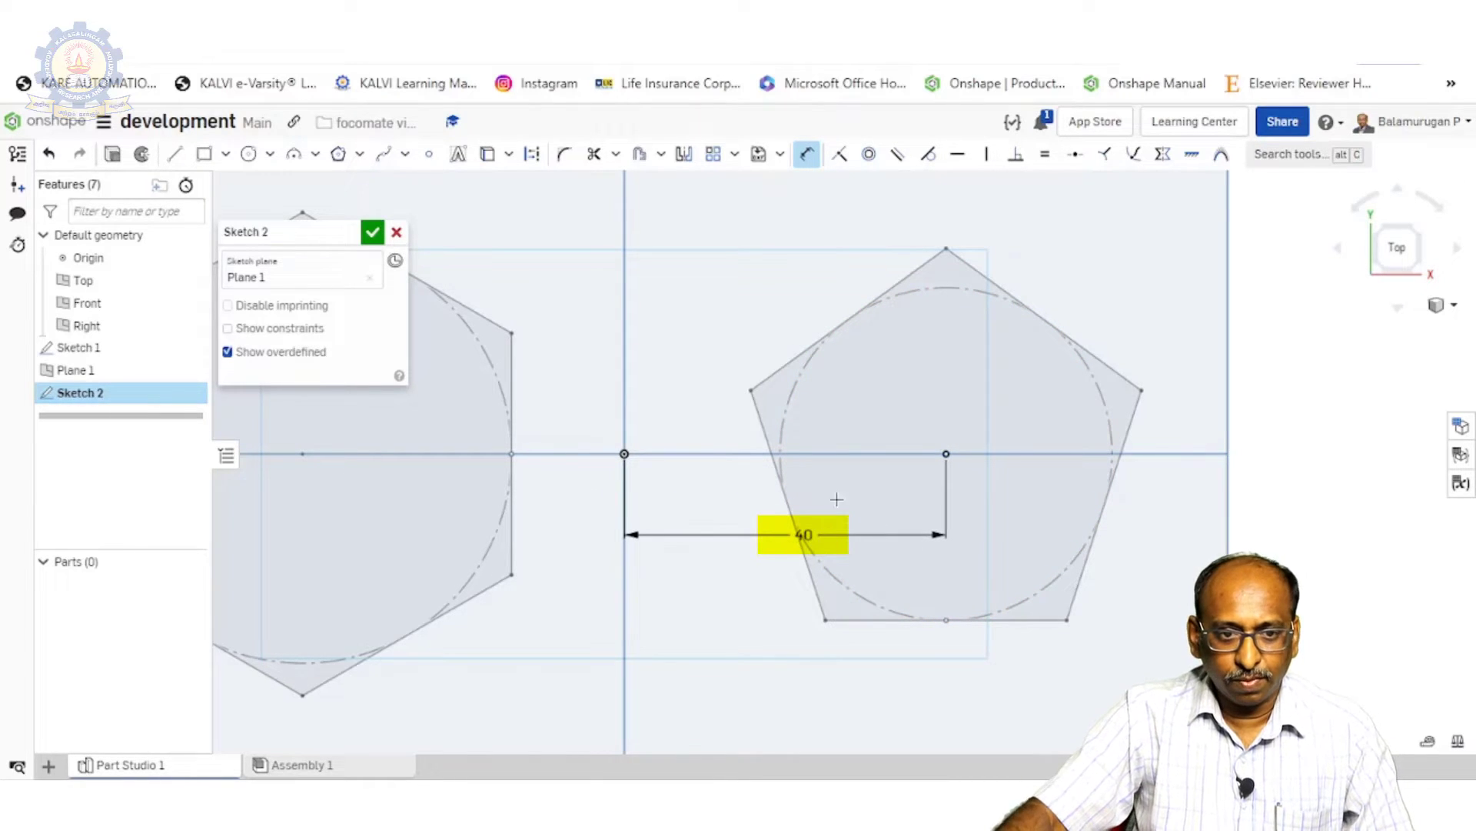
left_click(372, 233)
Extrude the hexagon as a new solid with a Blind depth of 100 mm.
scroll(523, 514, "down", 2)
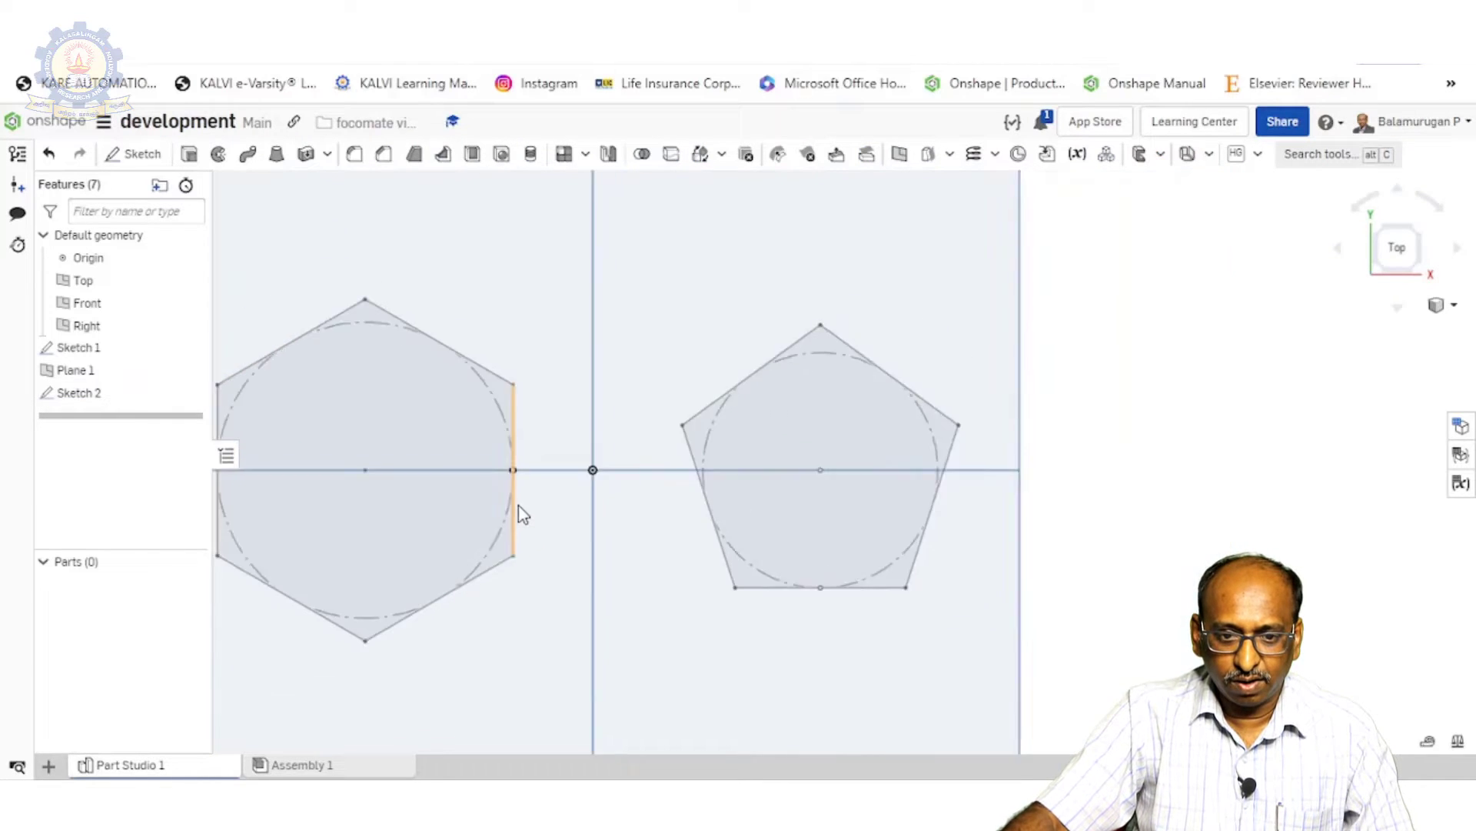
scroll(523, 514, "down", 2)
mouse_move(490, 632)
right_mouse_down()
mouse_move(495, 560)
mouse_move(461, 537)
mouse_move(495, 545)
right_mouse_up()
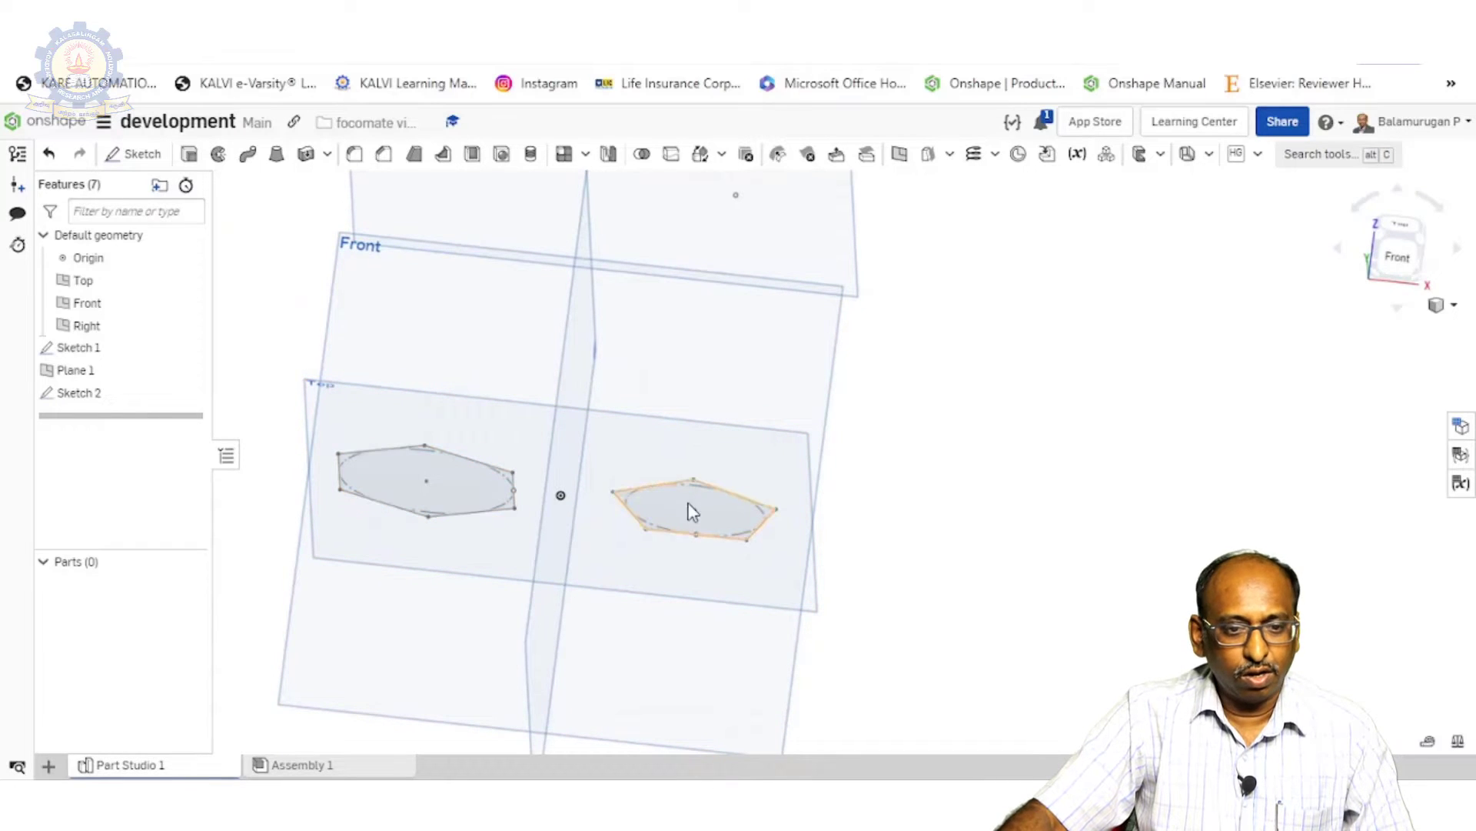
scroll(691, 435, "down", 3)
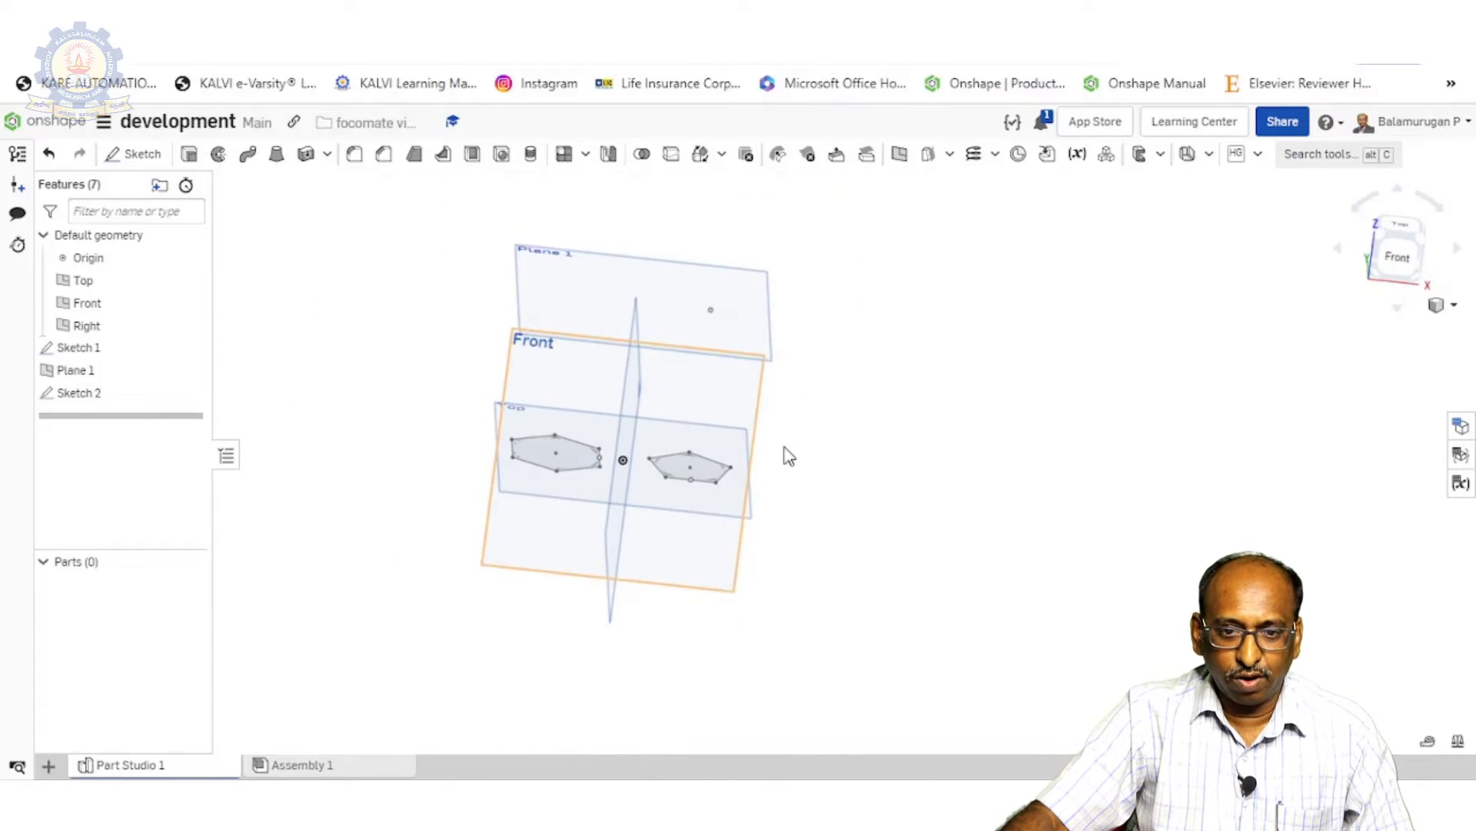
right_click_drag(785, 454, 856, 503)
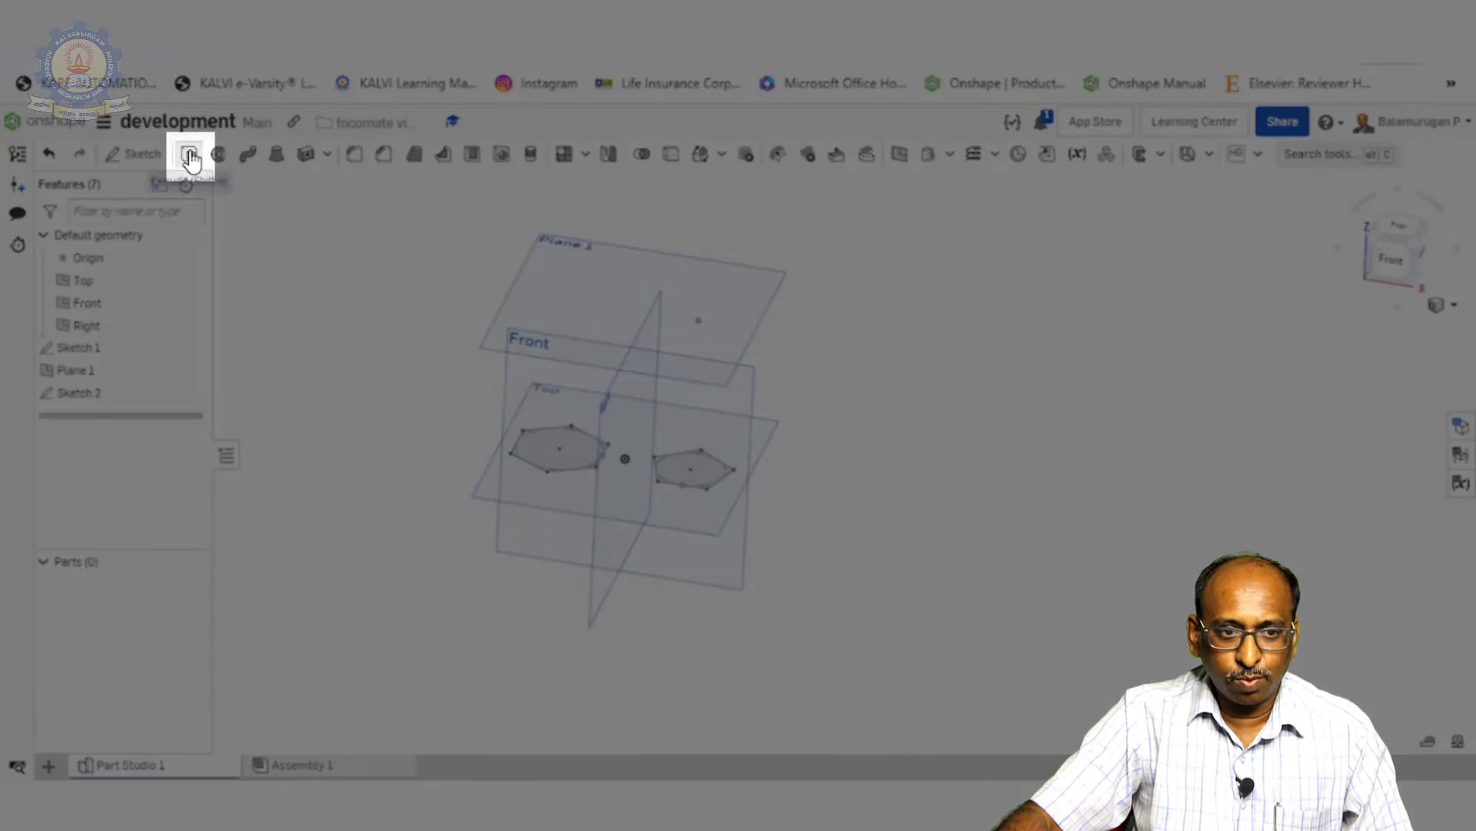
left_click(190, 155)
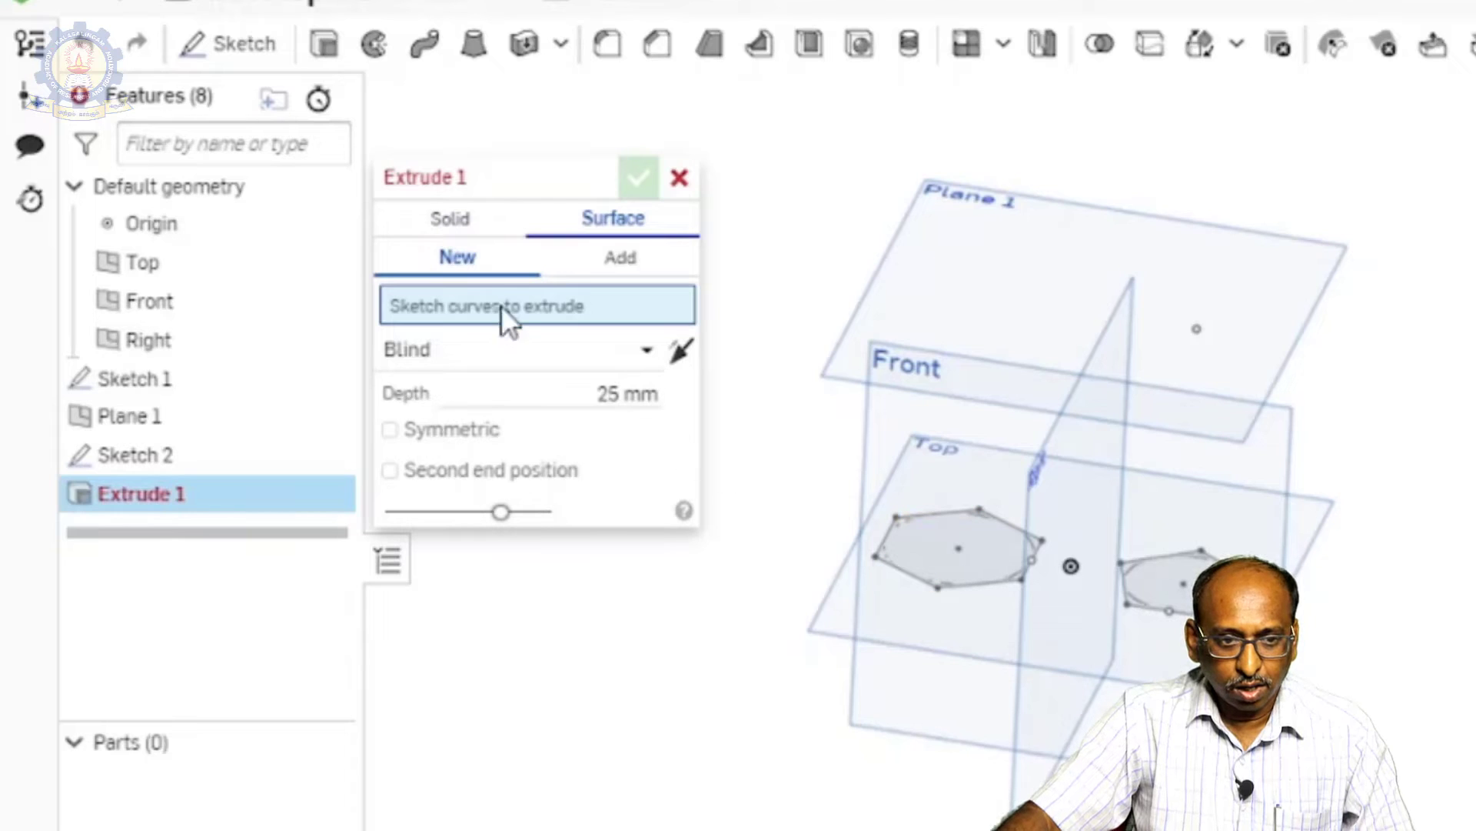
left_click(460, 218)
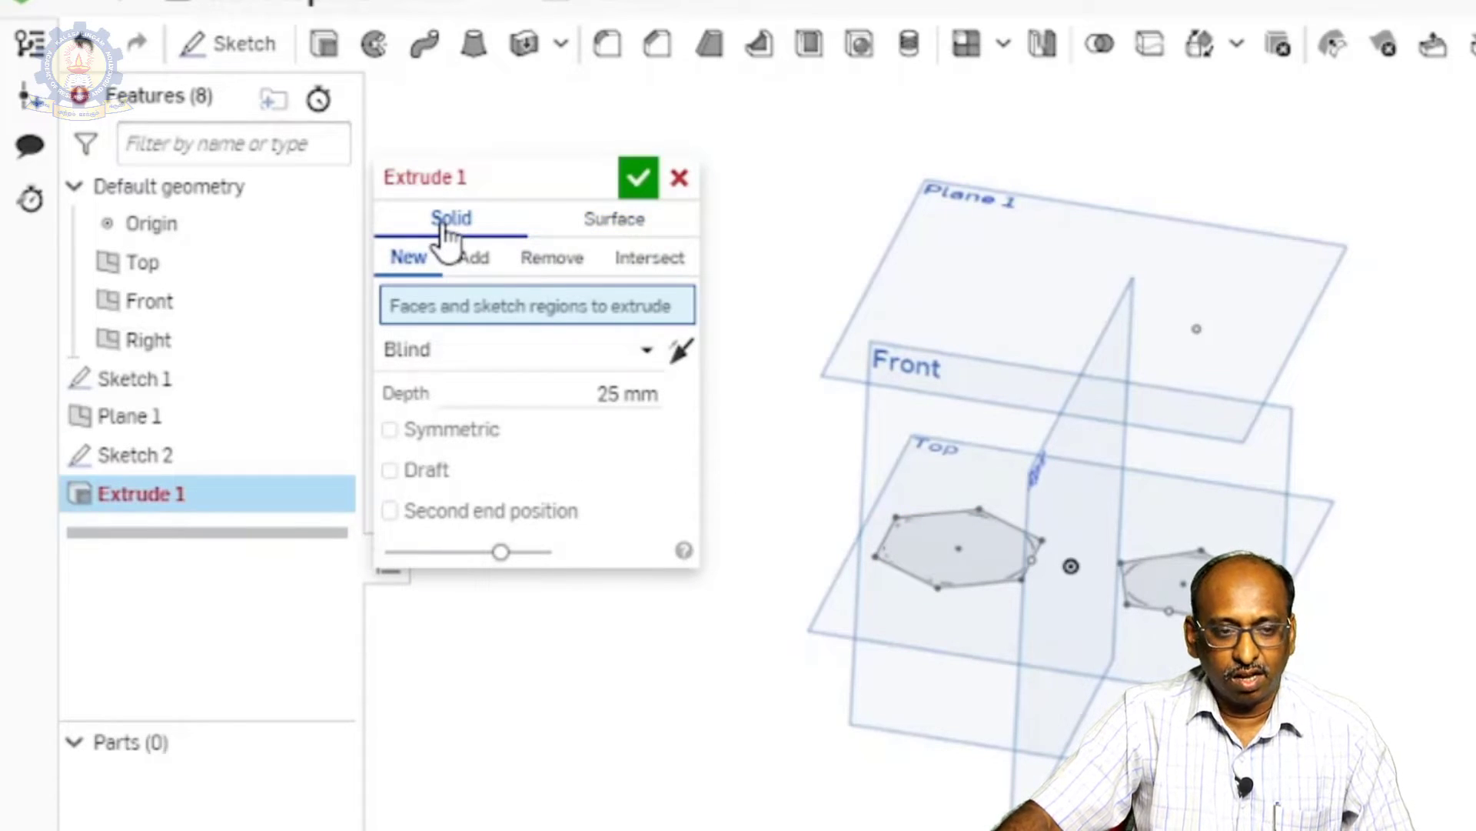
left_click(989, 541)
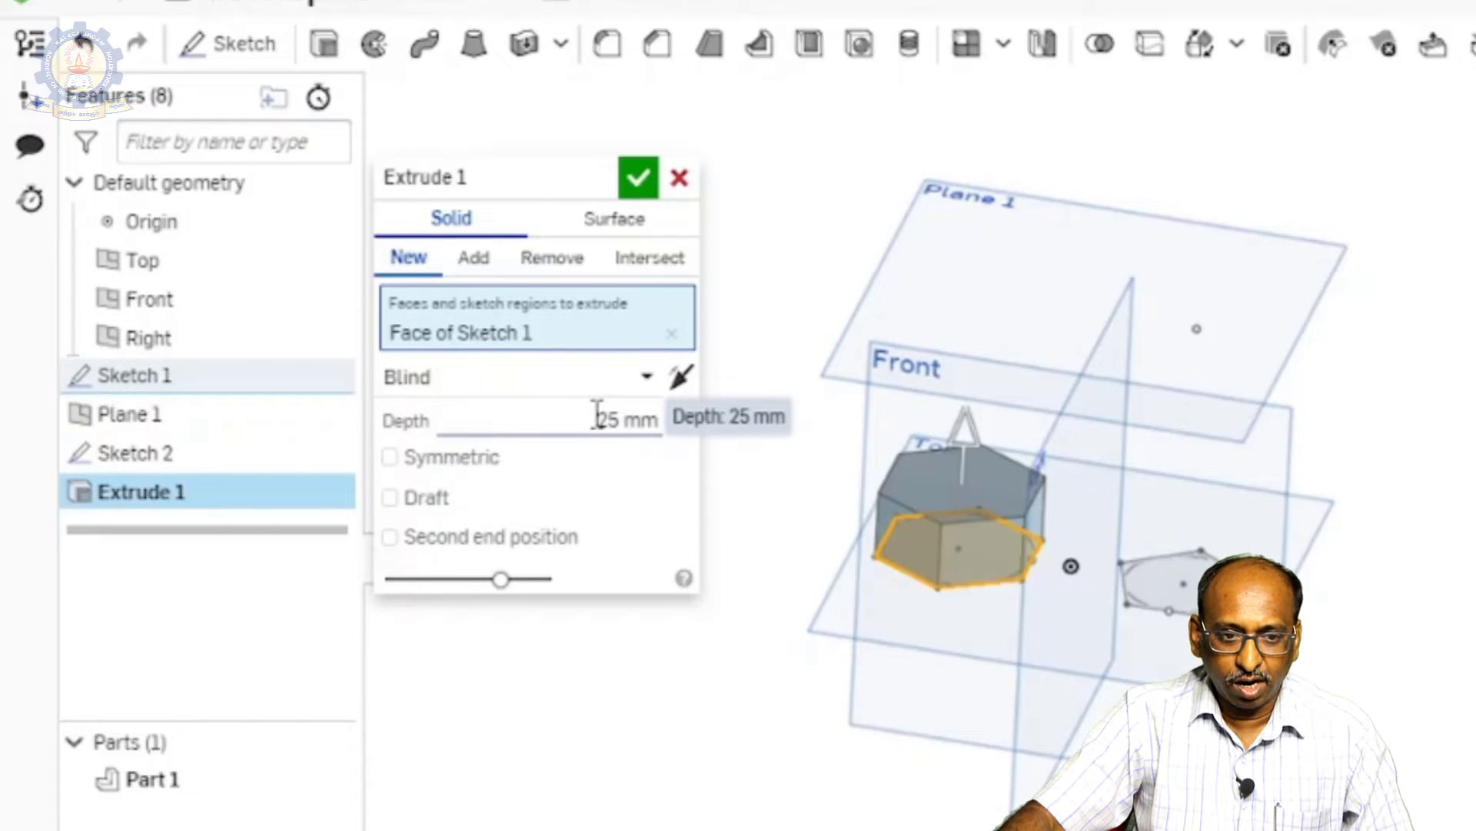
left_click(619, 376)
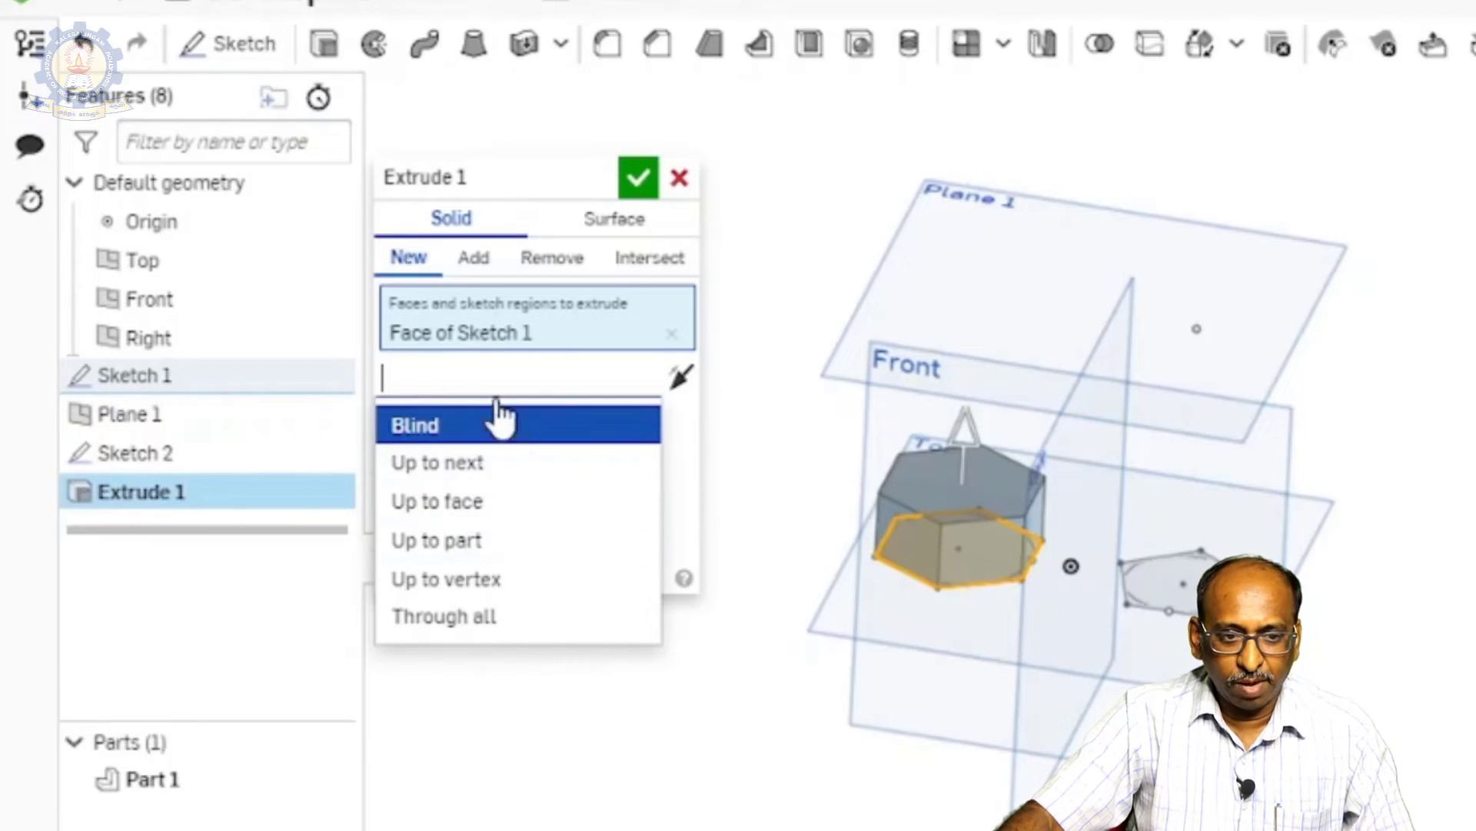
left_click(460, 430)
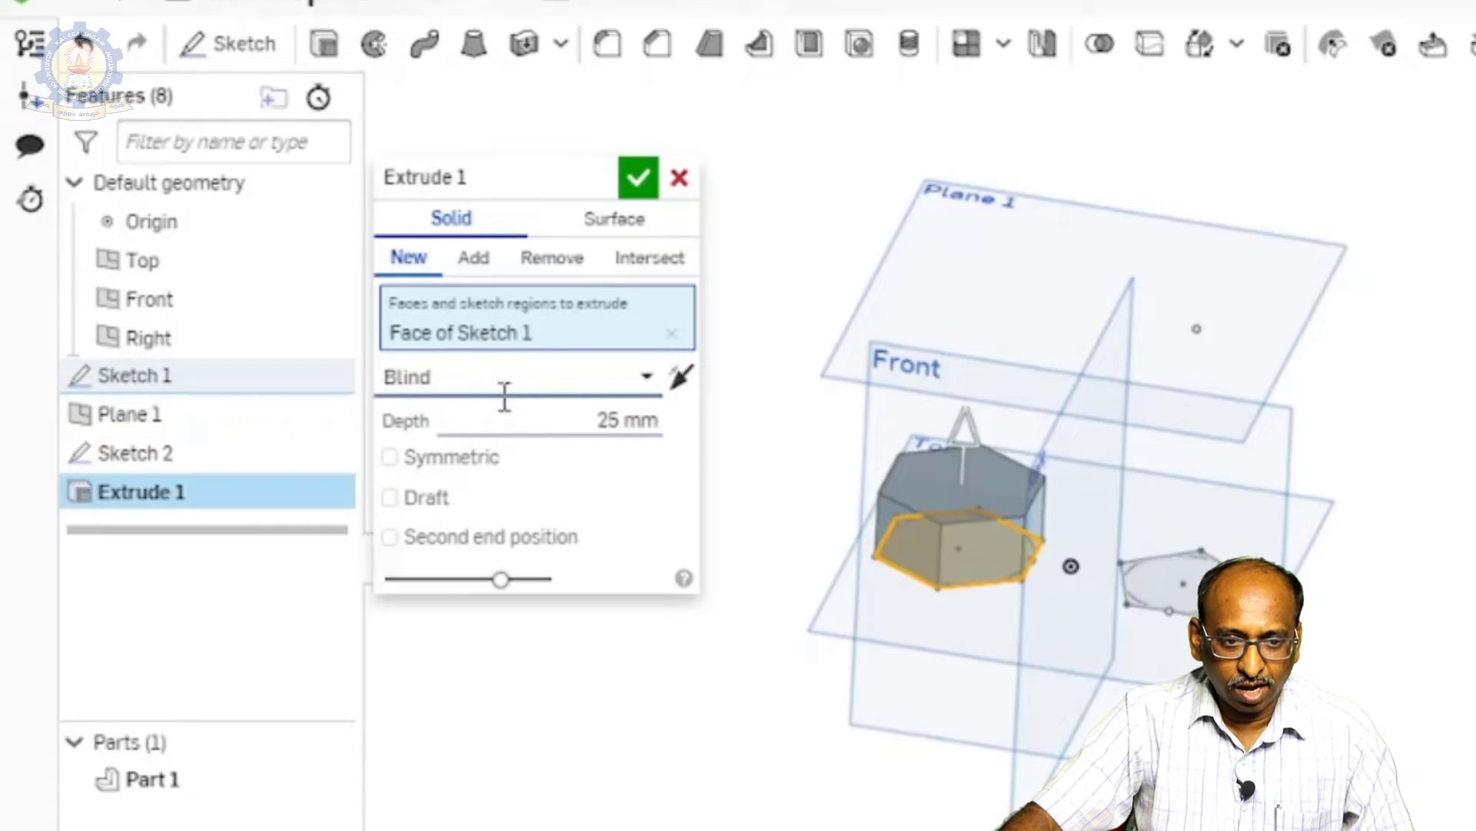
left_click(576, 413)
type("100")
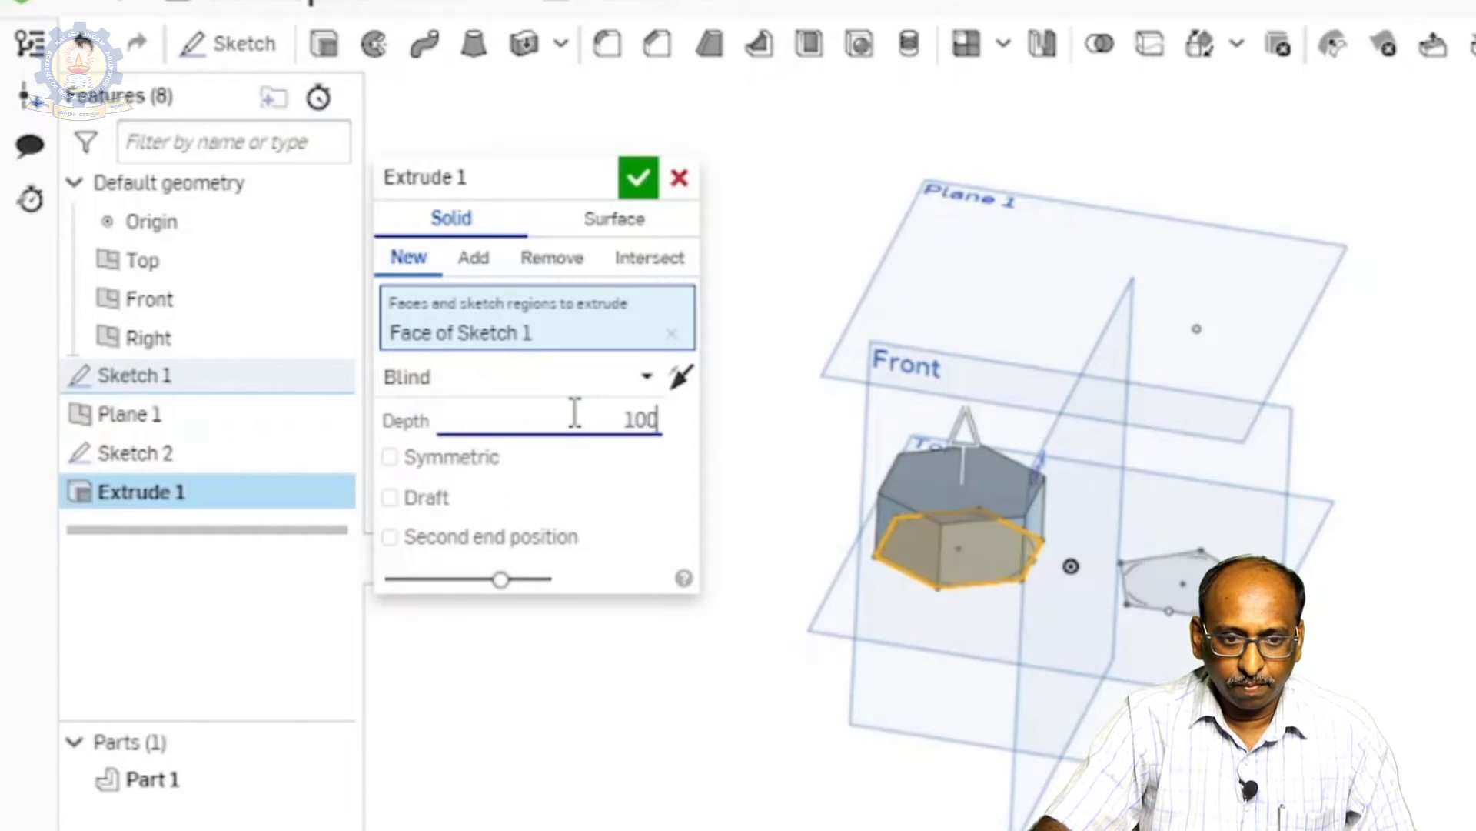
key("Return")
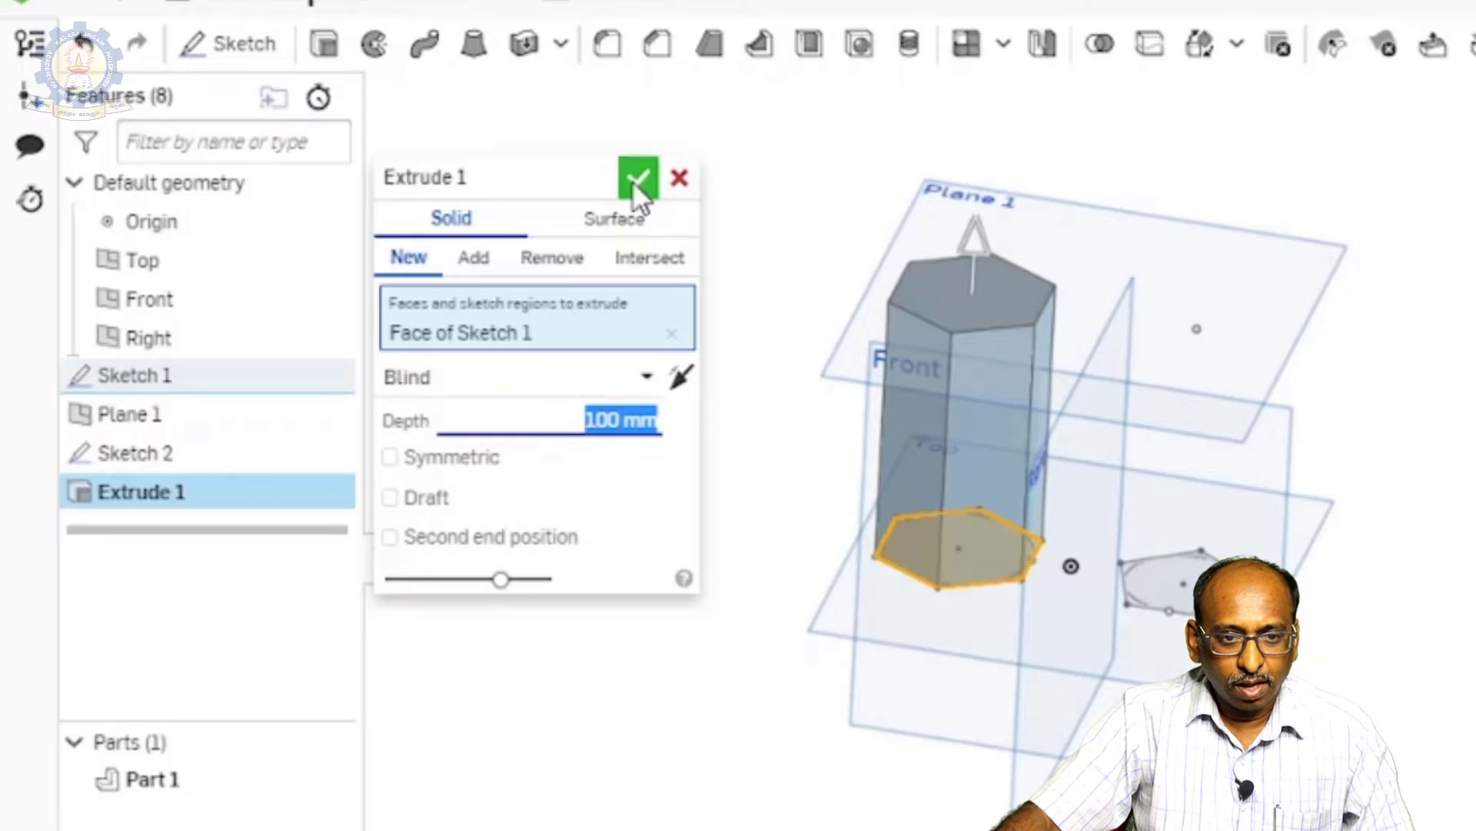
left_click(635, 178)
Show Sketch 1 again so the pentagon can be selected.
mouse_move(797, 682)
right_mouse_down()
mouse_move(841, 567)
mouse_move(782, 682)
right_mouse_up()
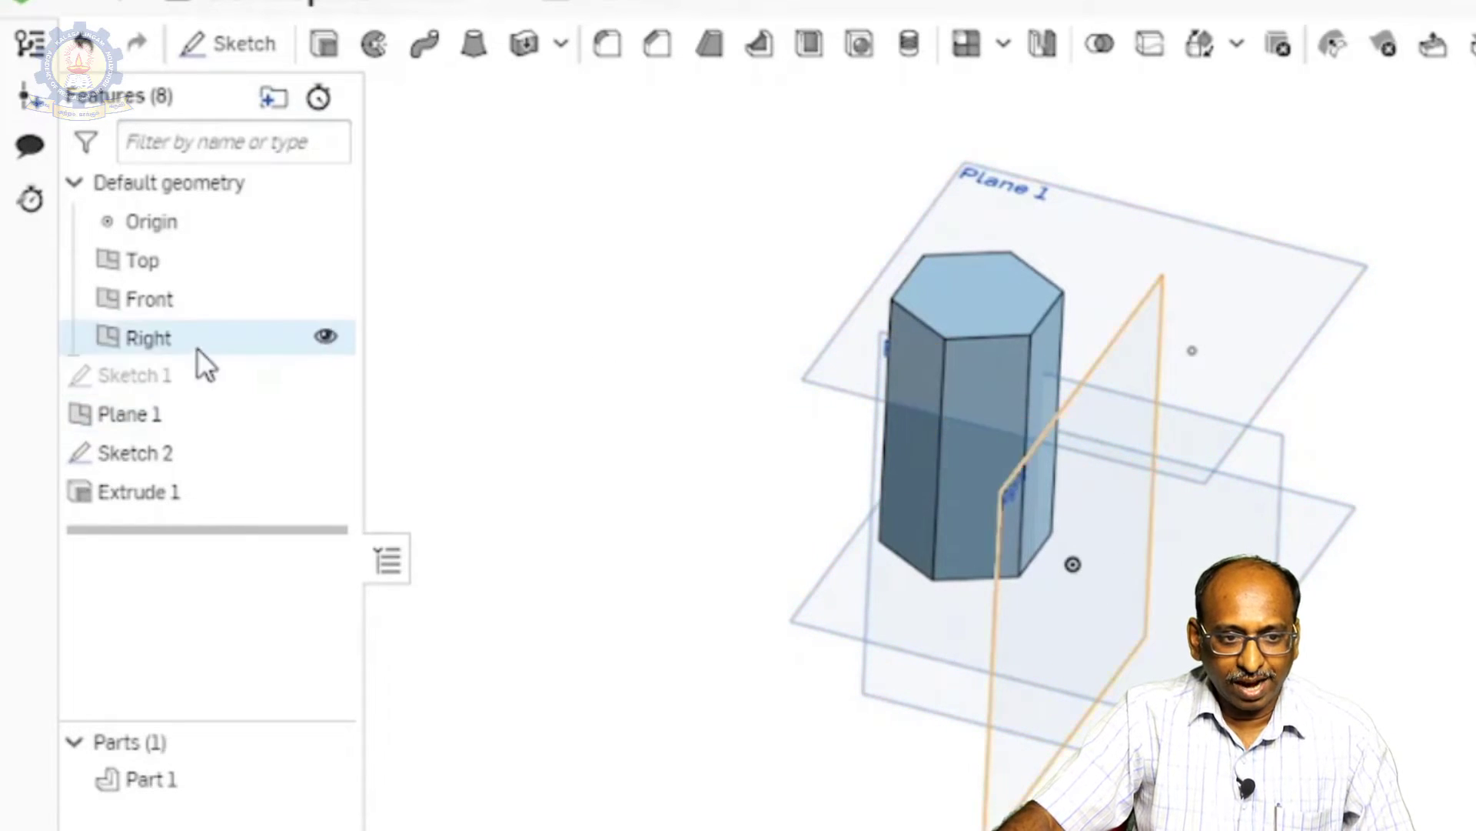
left_click(326, 375)
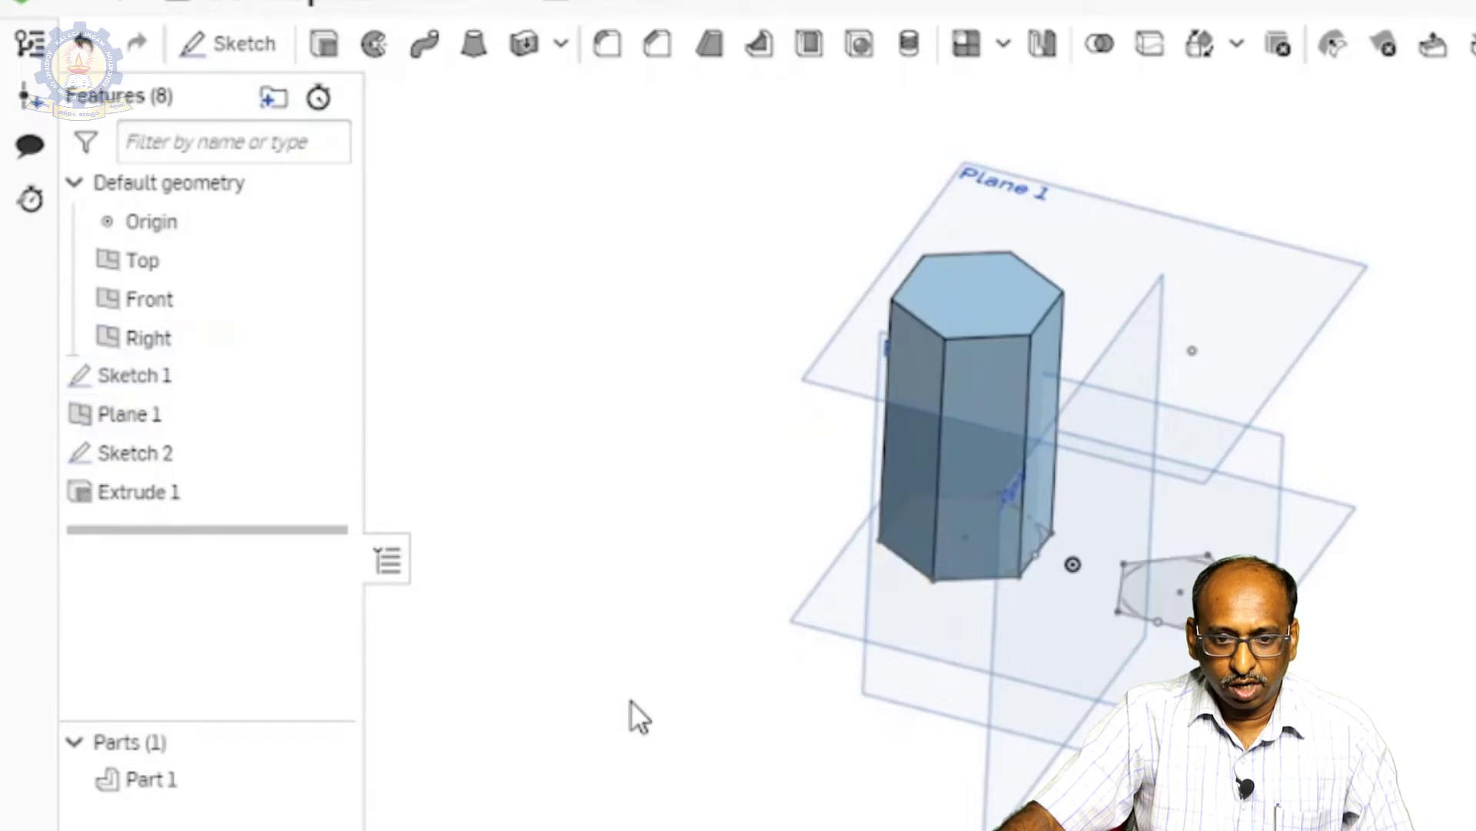
mouse_move(630, 700)
right_mouse_down()
mouse_move(615, 647)
mouse_move(650, 670)
right_mouse_up()
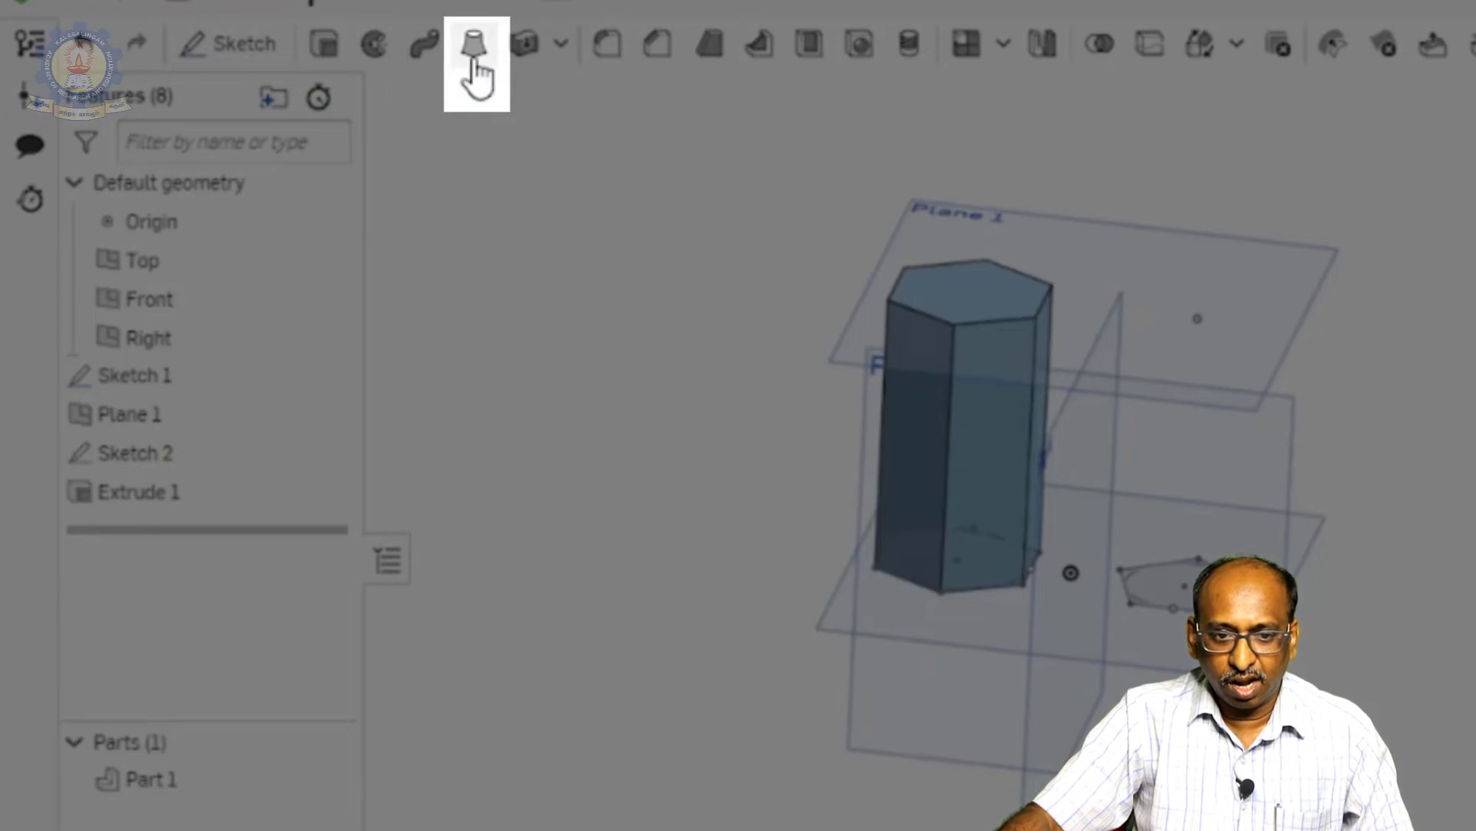
Loft a new surface from the pentagon face to the point on the offset plane.
left_click(475, 44)
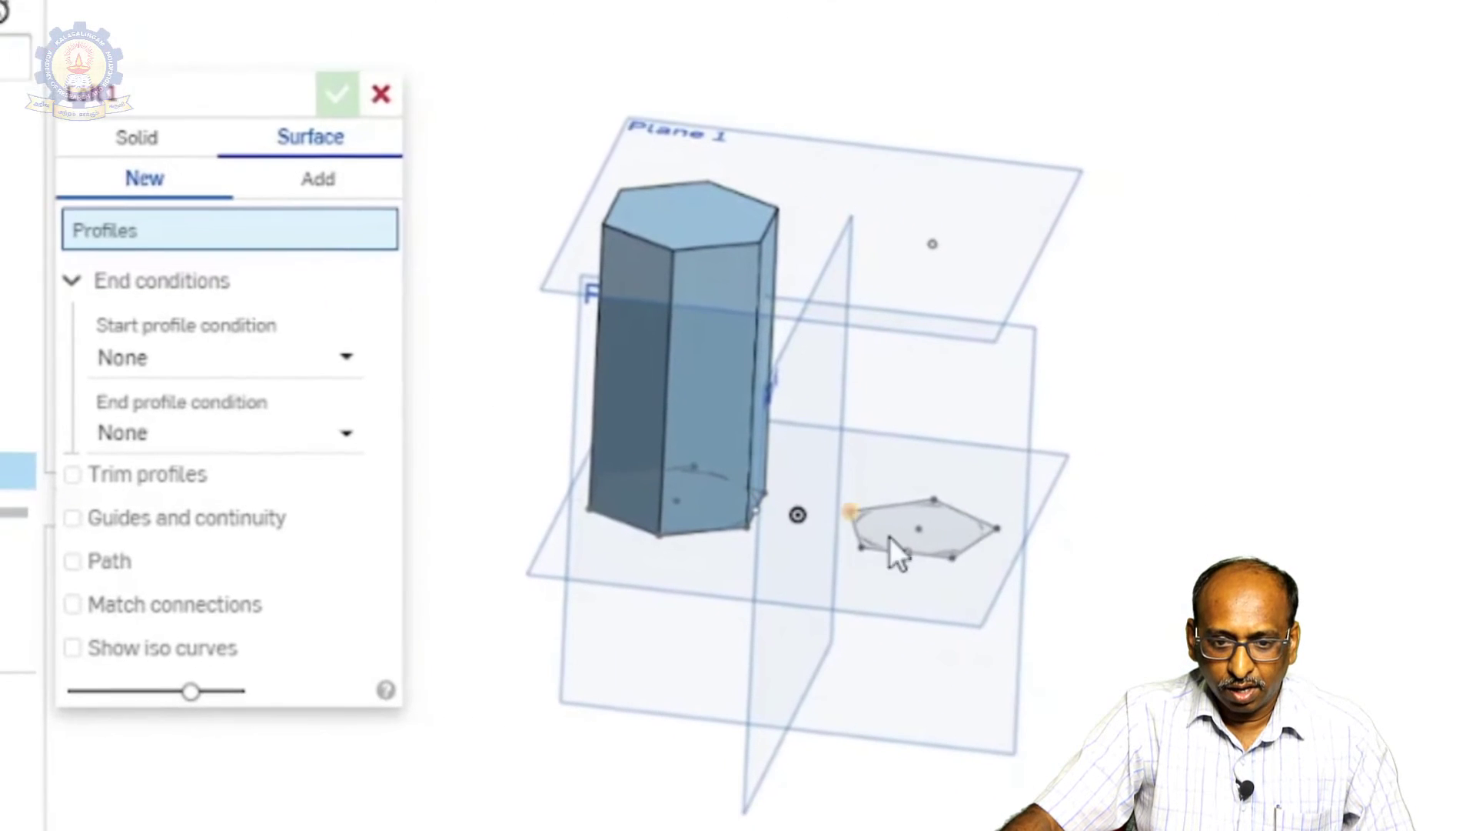
left_click(931, 529)
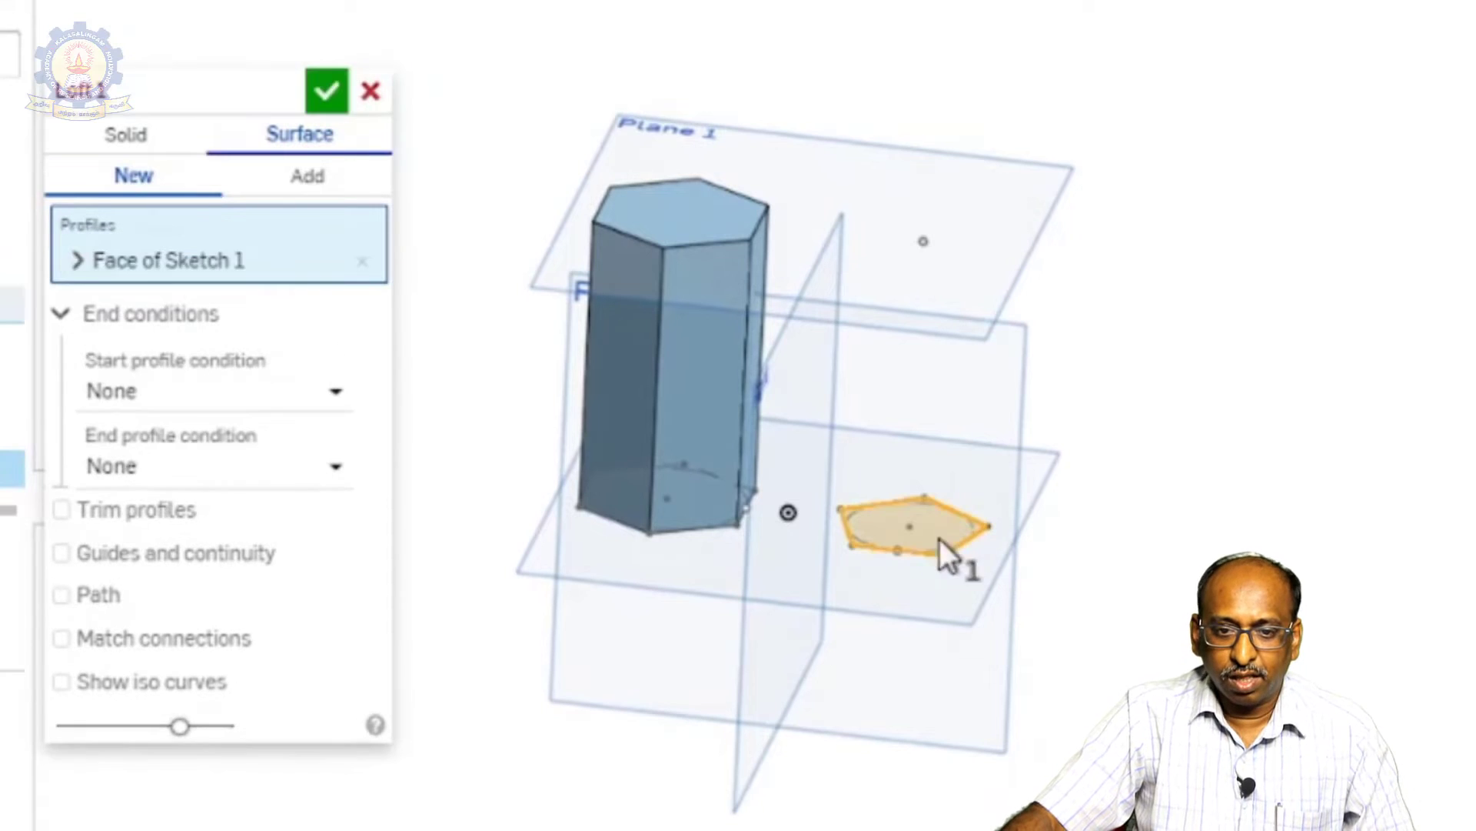
left_click(923, 243)
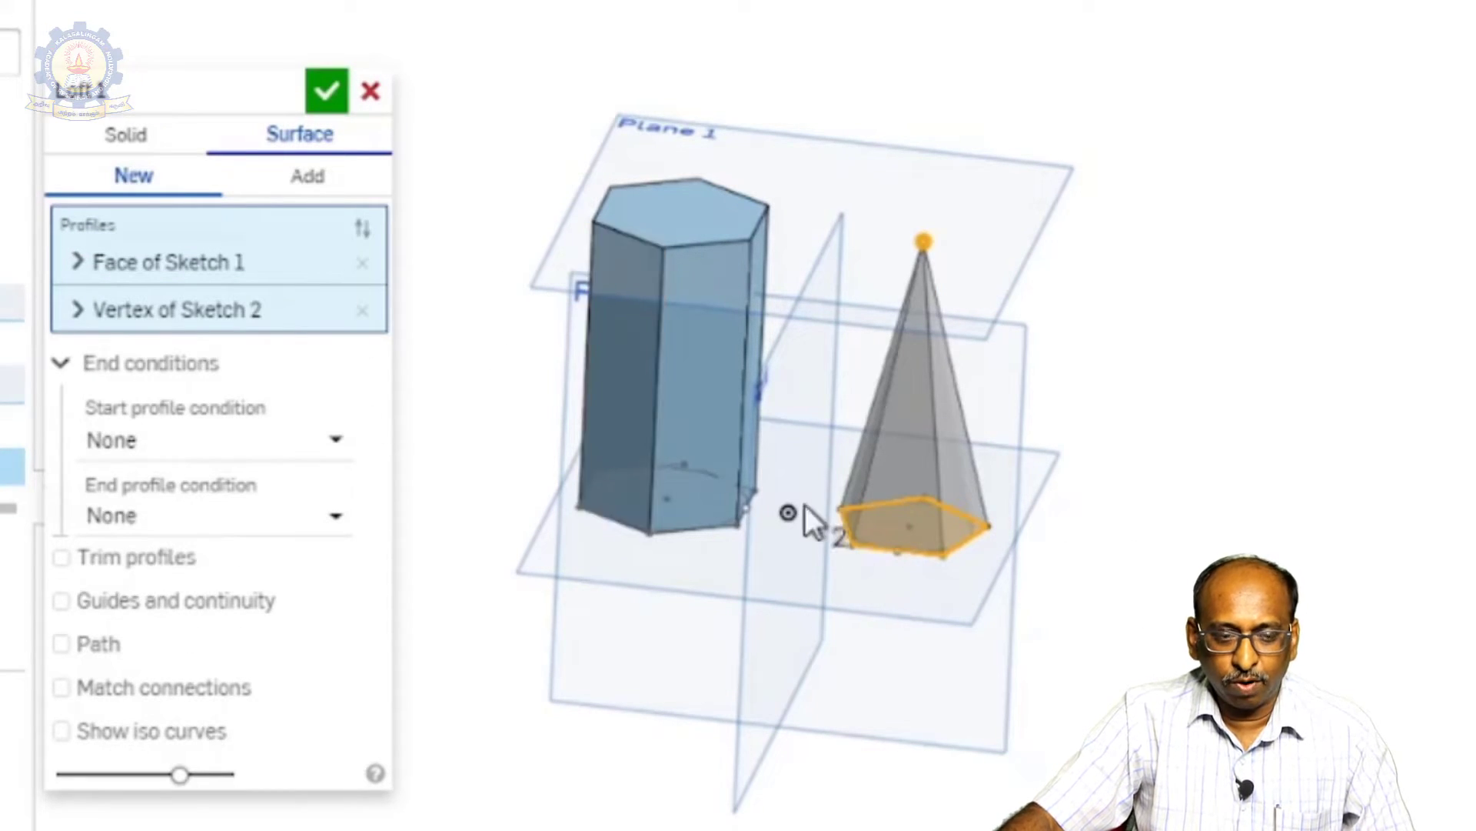
left_click(326, 91)
Inspect the lofted pyramid from below and open Loft 1 for editing.
right_click_drag(692, 548, 791, 394)
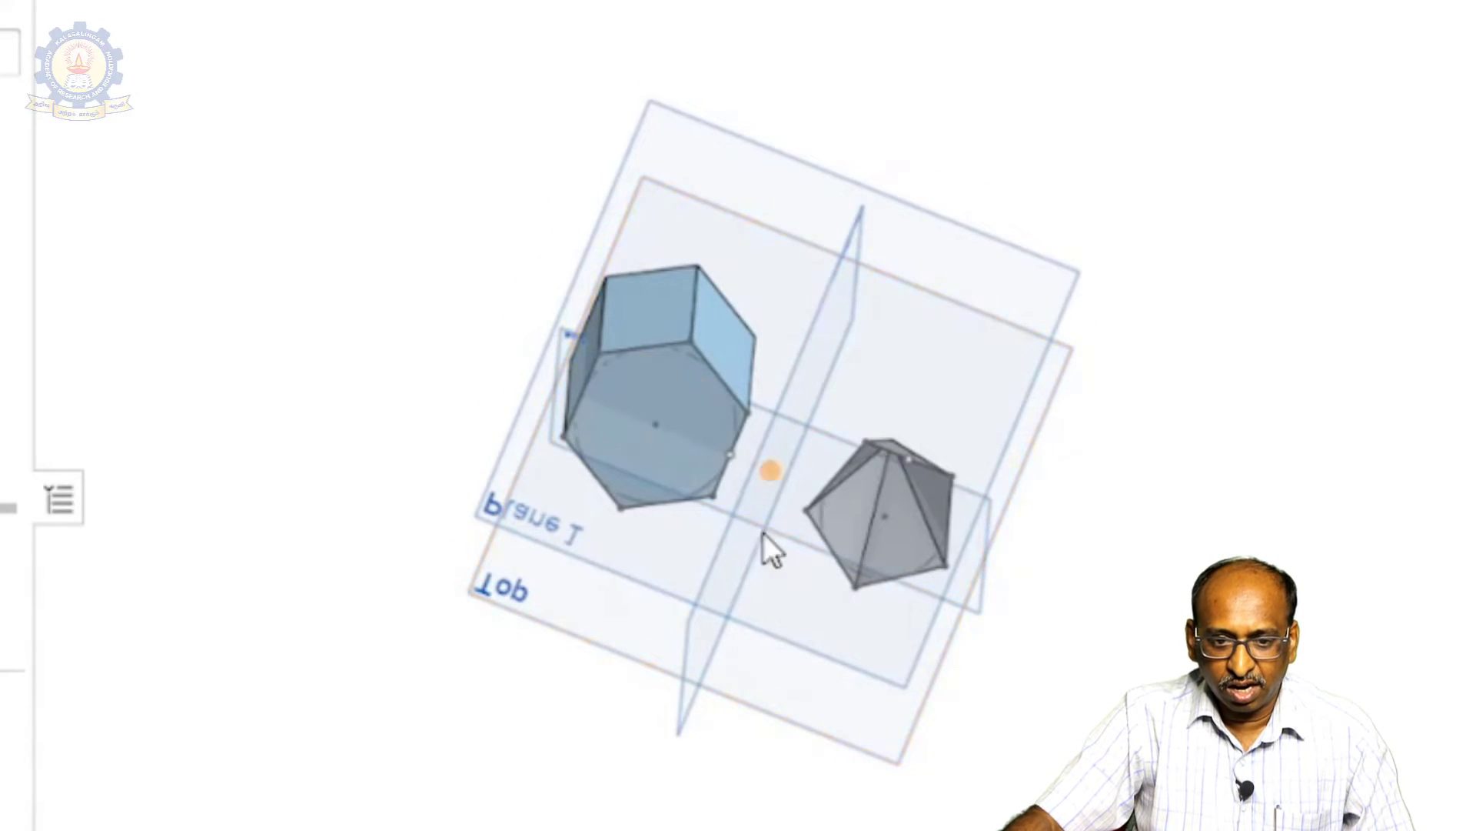
right_click_drag(963, 639, 1008, 656)
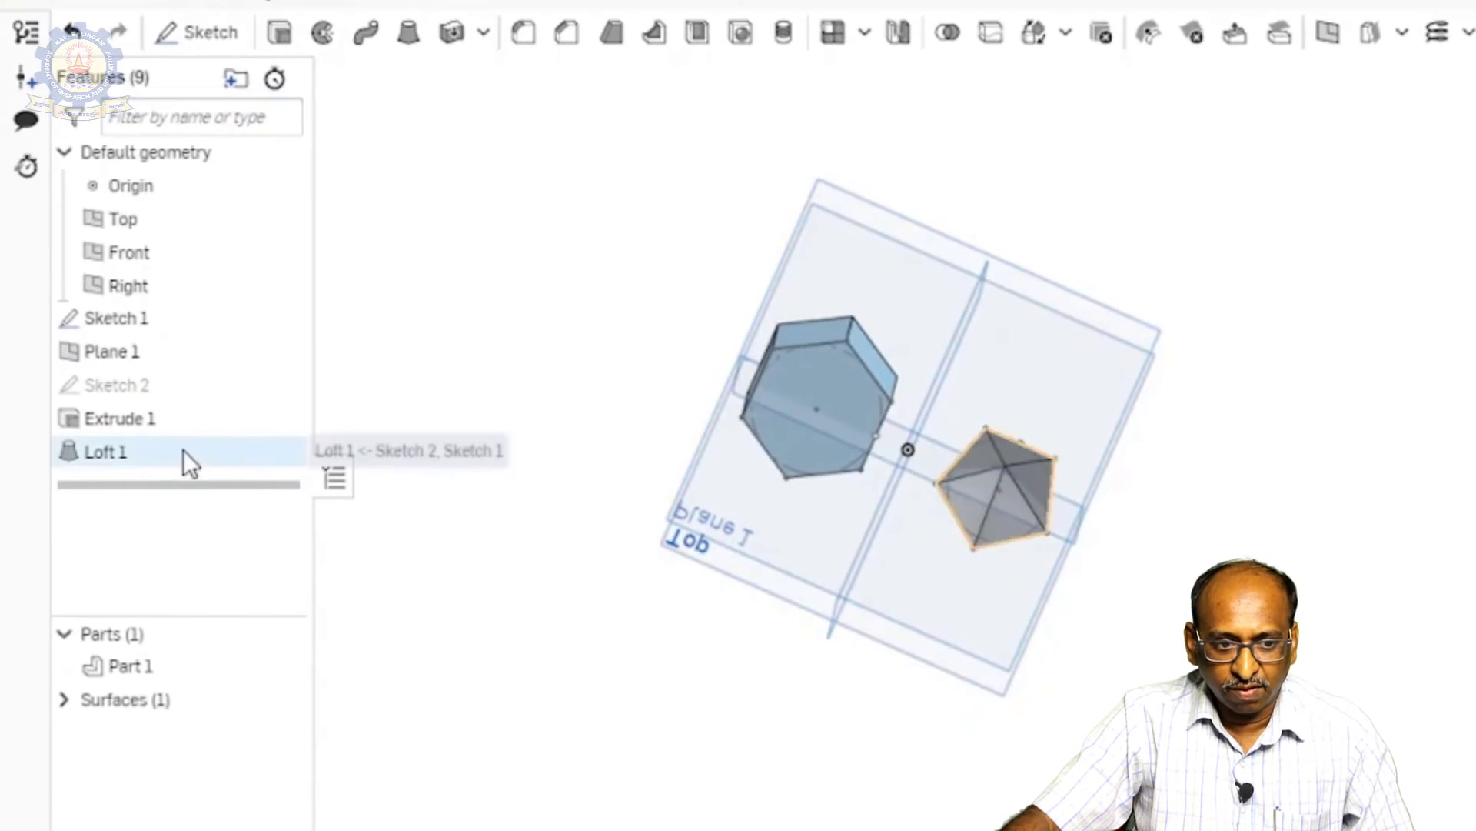
double_click(183, 451)
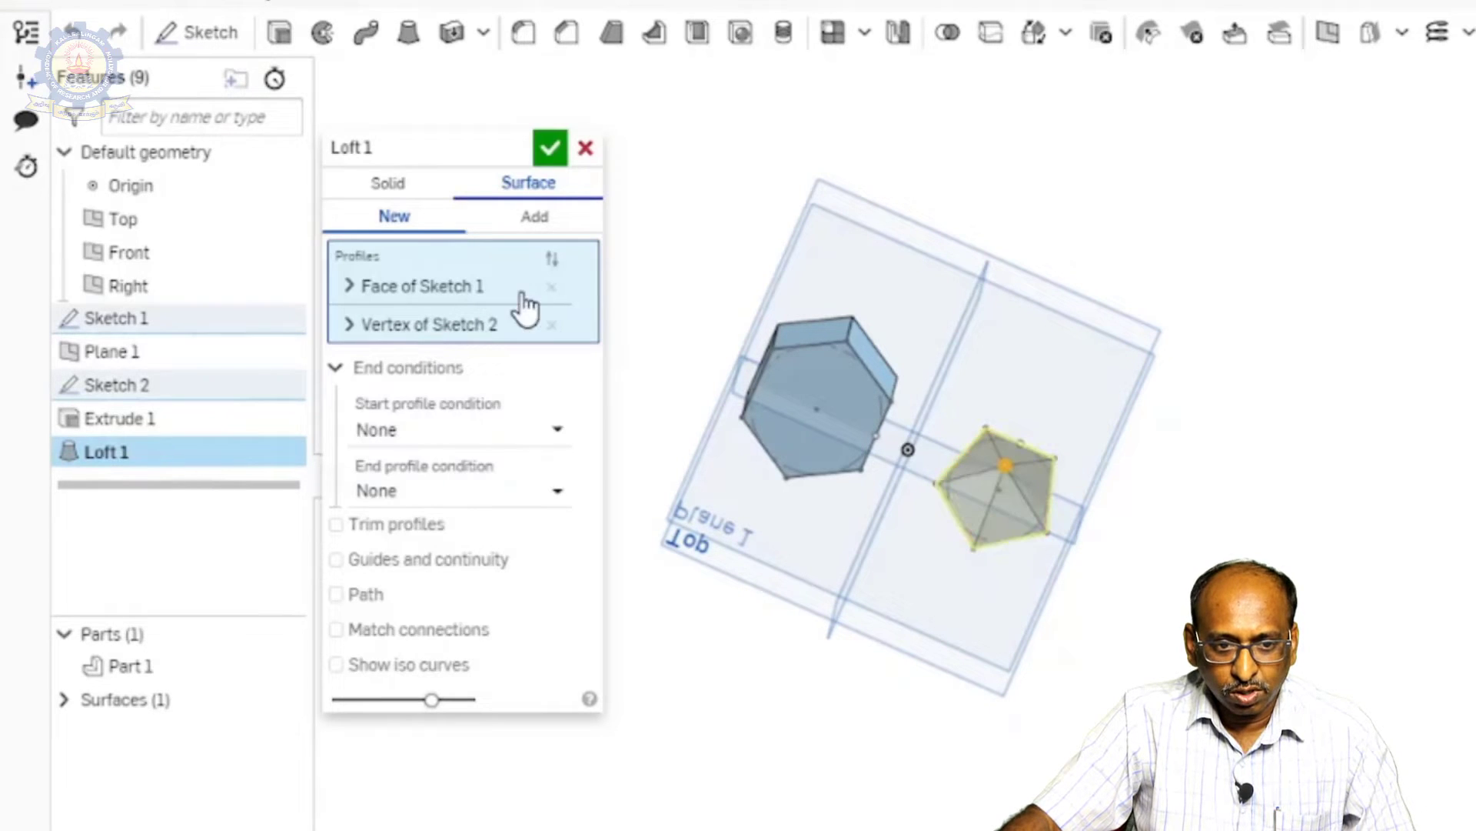
Remove the pentagon face from the surface loft's profiles and add it again after the point.
left_click(554, 287)
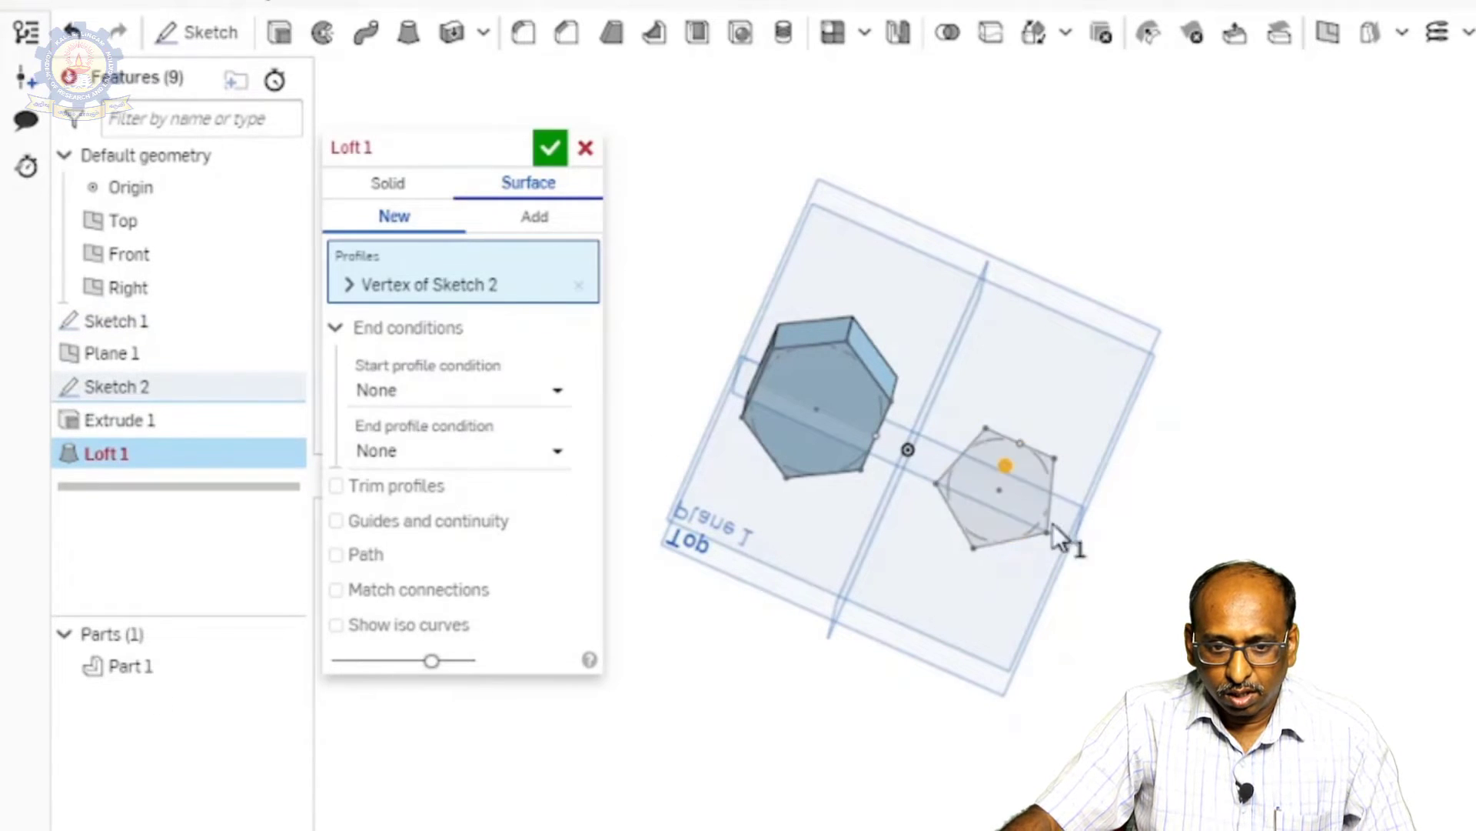
right_click_drag(1061, 537, 1143, 640)
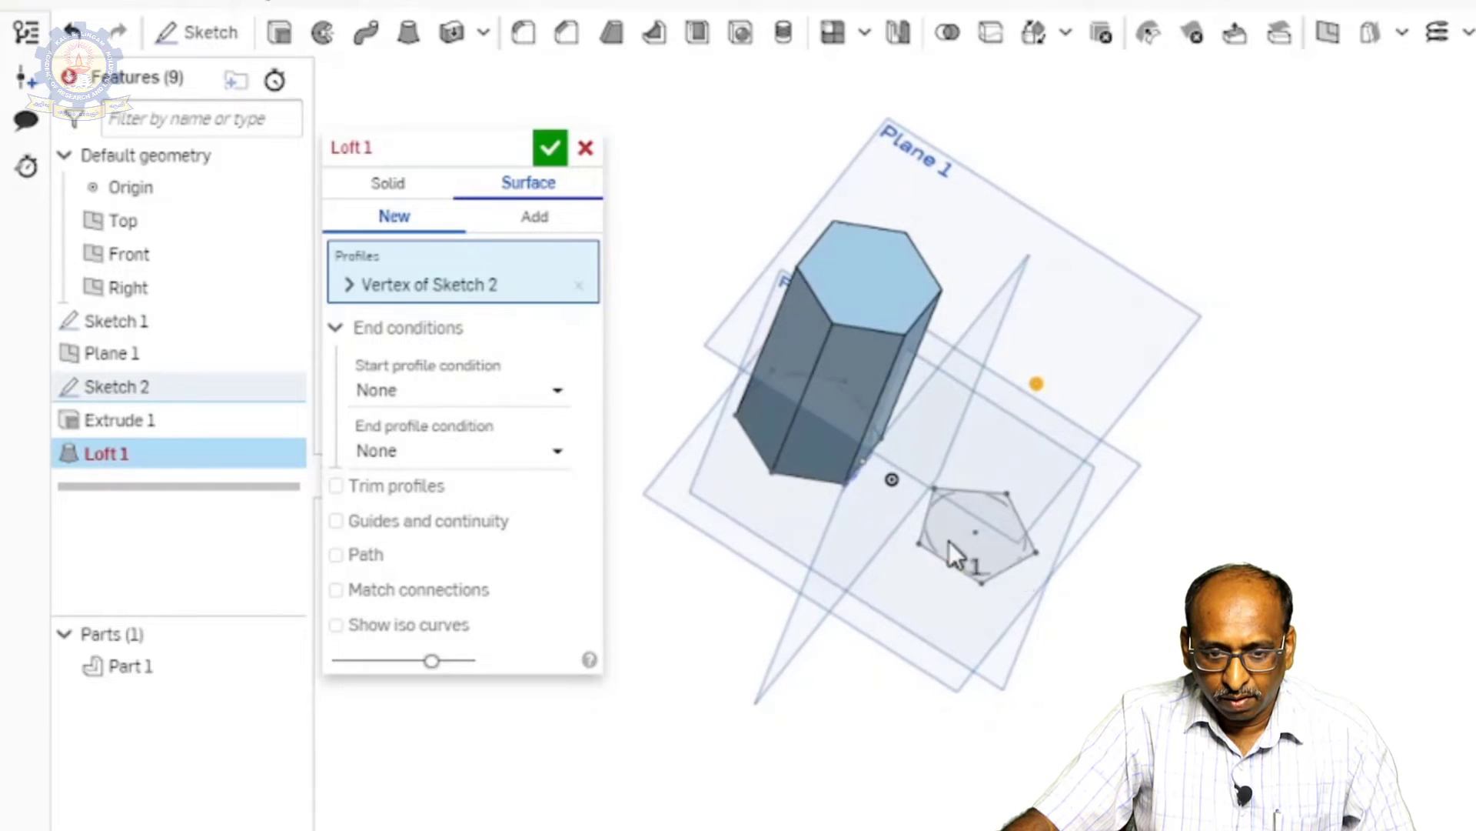
left_click(988, 543)
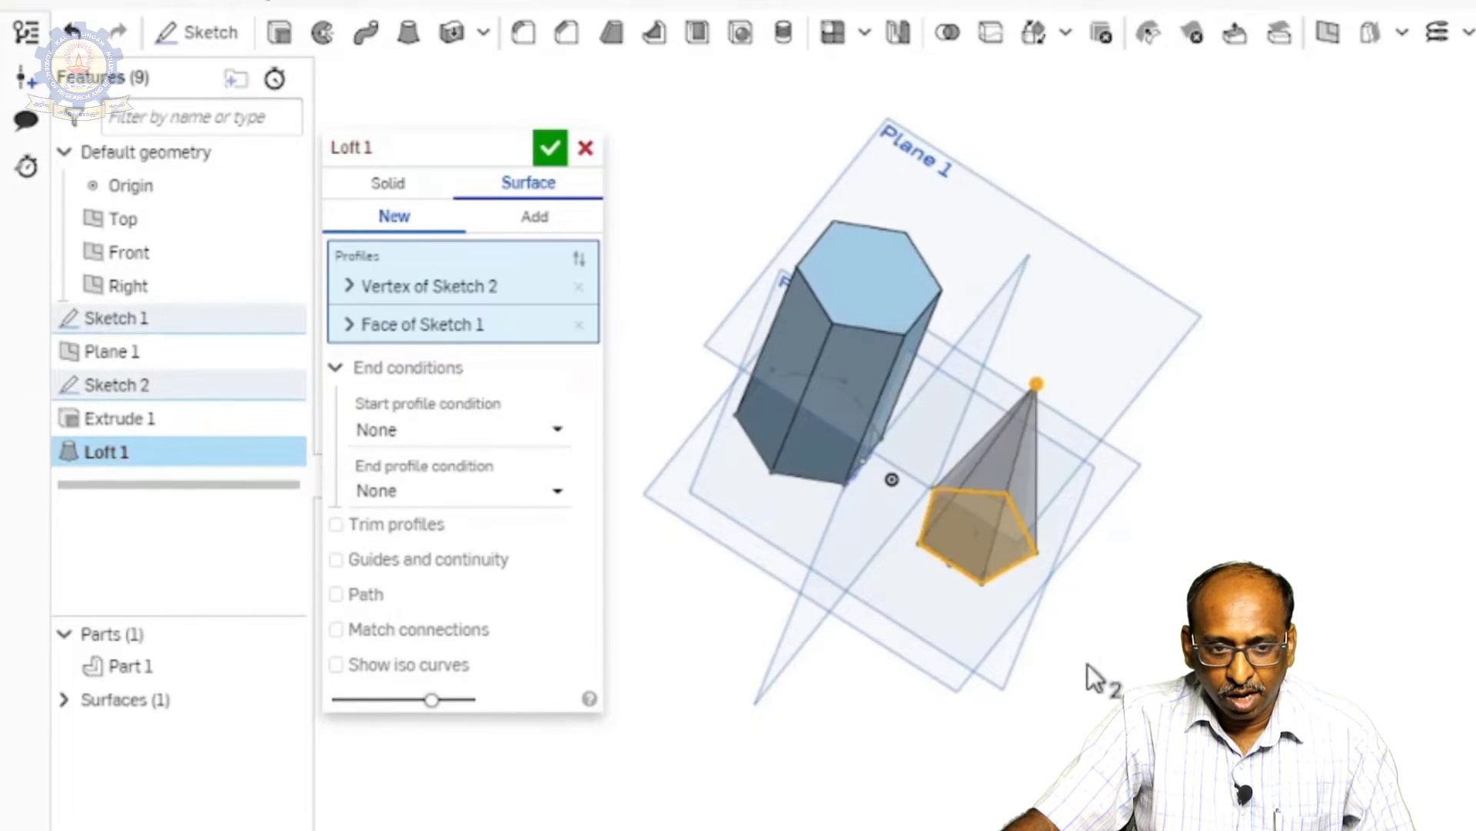
right_click_drag(1088, 662, 1113, 658)
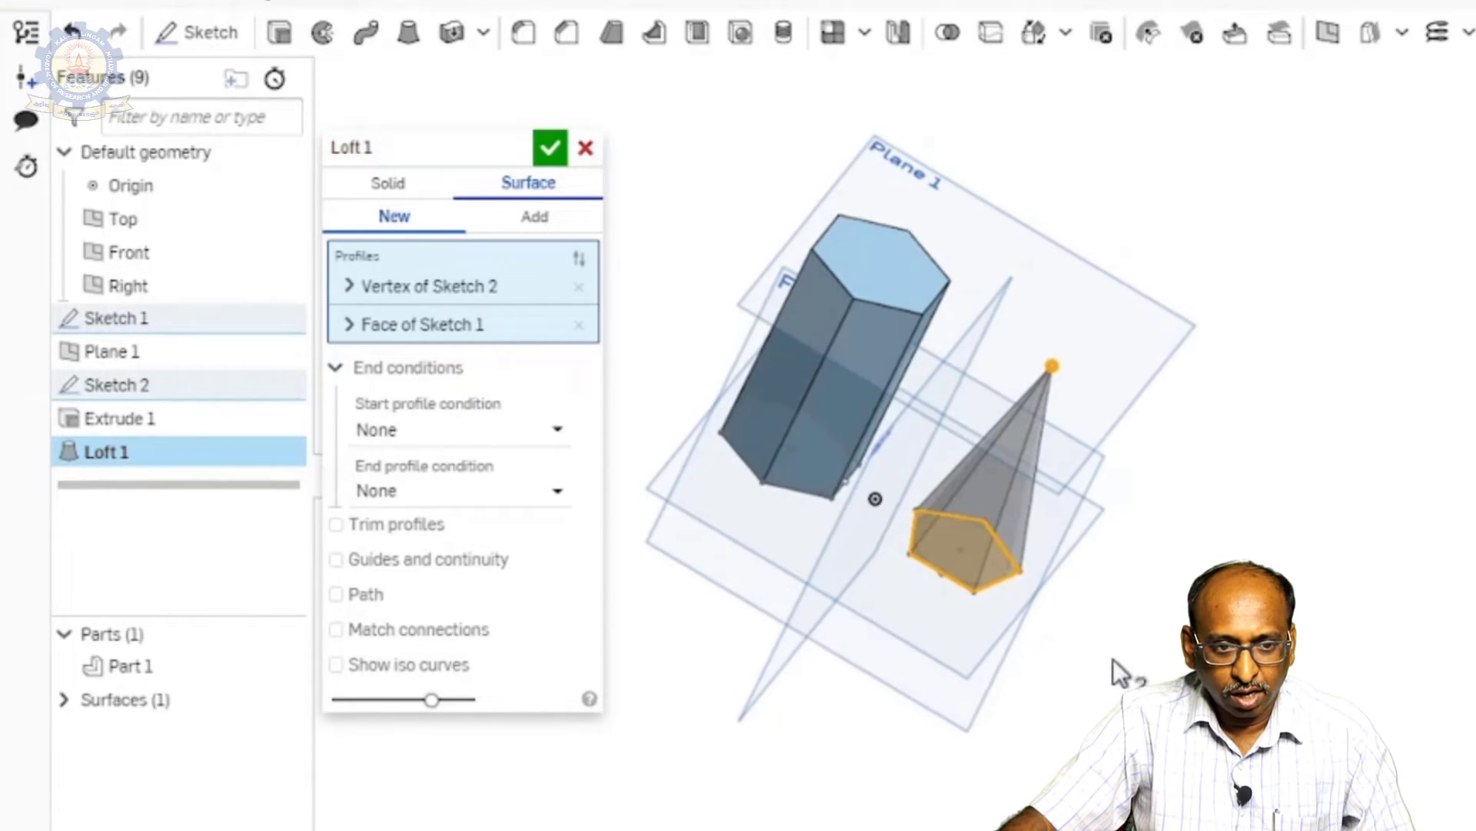
Change Loft 1 to a new solid between the pentagon face of Sketch 1 and the Sketch 2 point, and accept it.
left_click(388, 184)
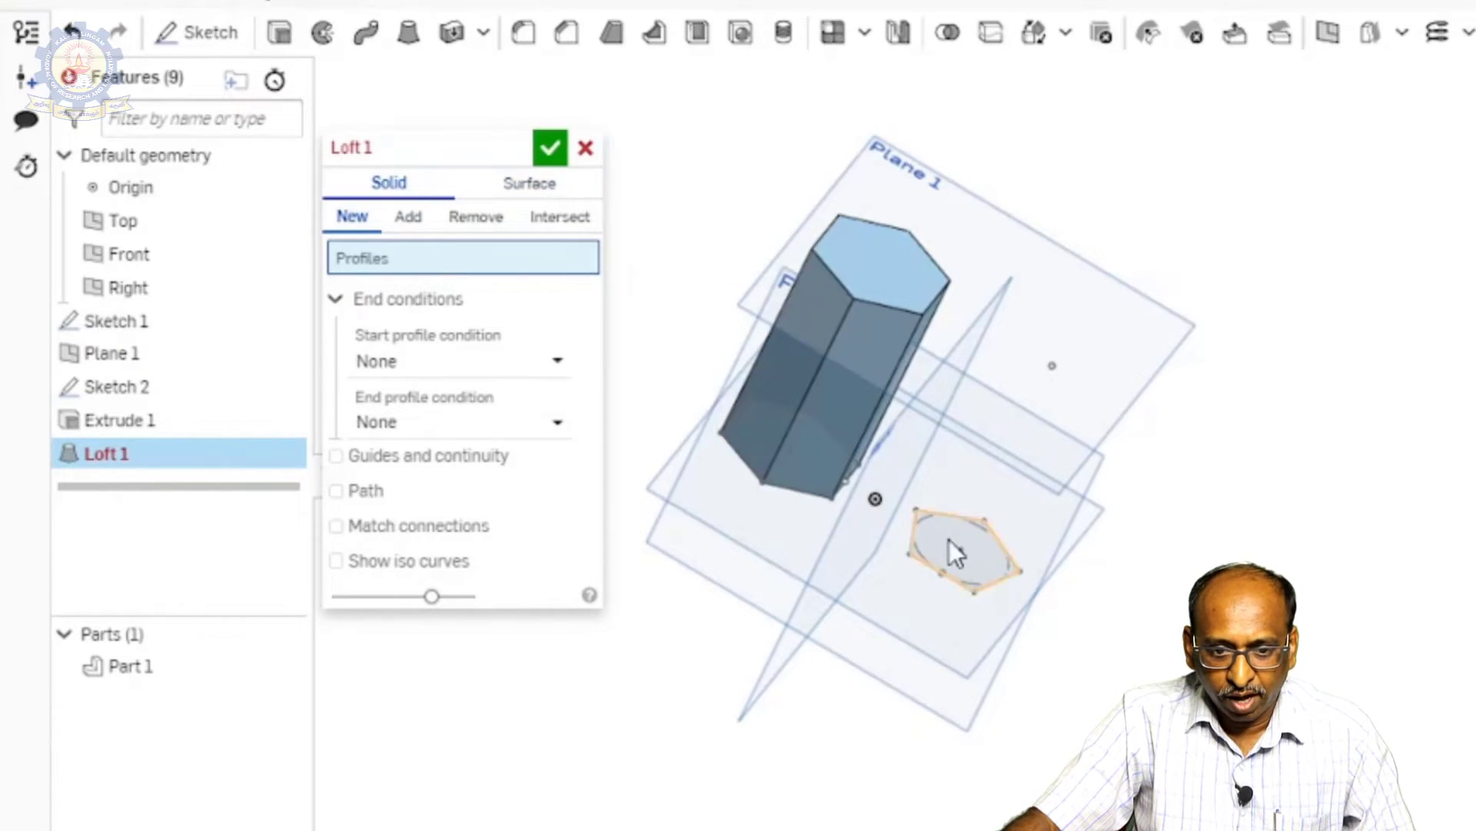
left_click(980, 563)
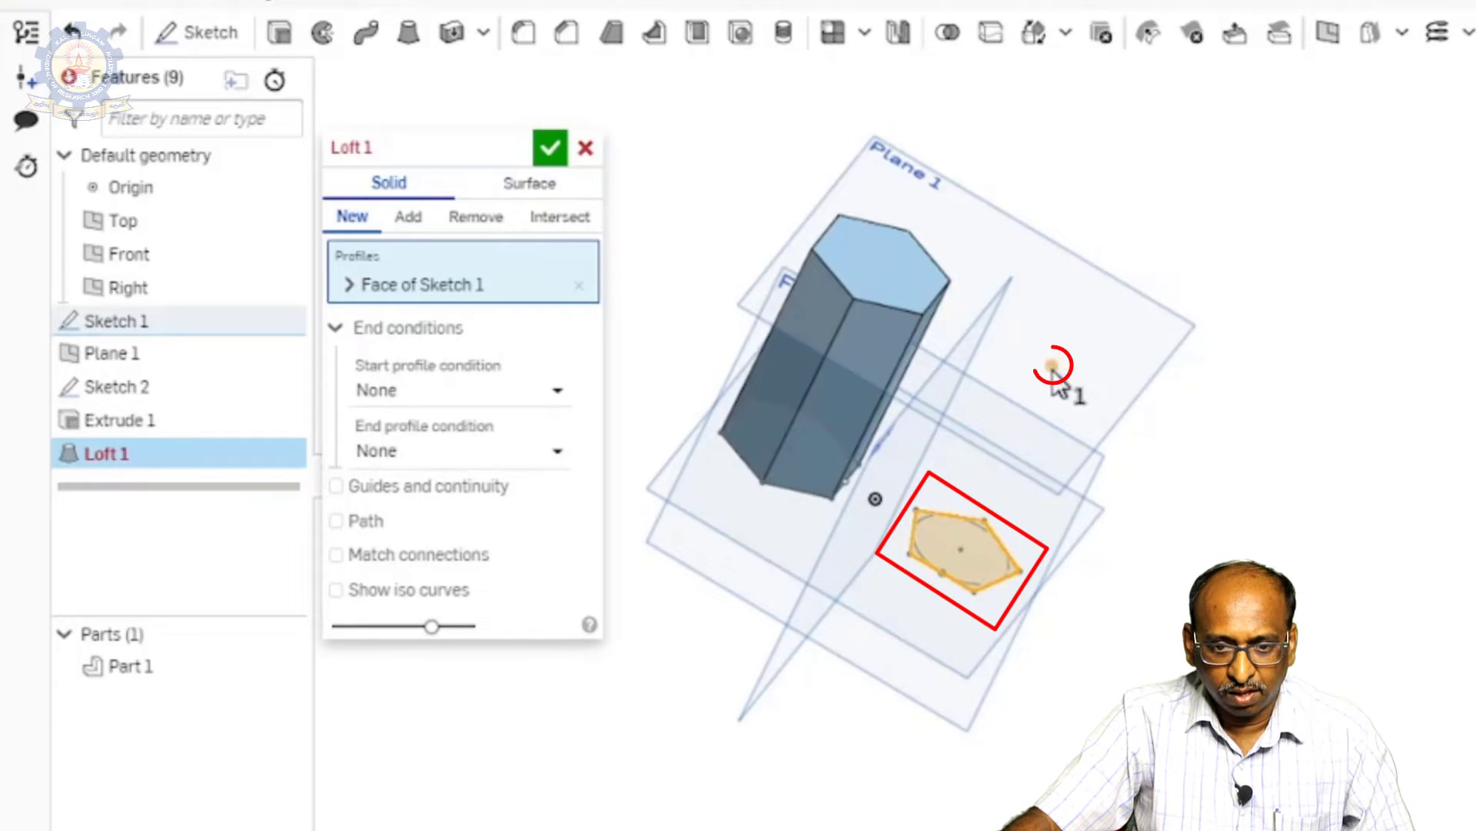
left_click(1052, 366)
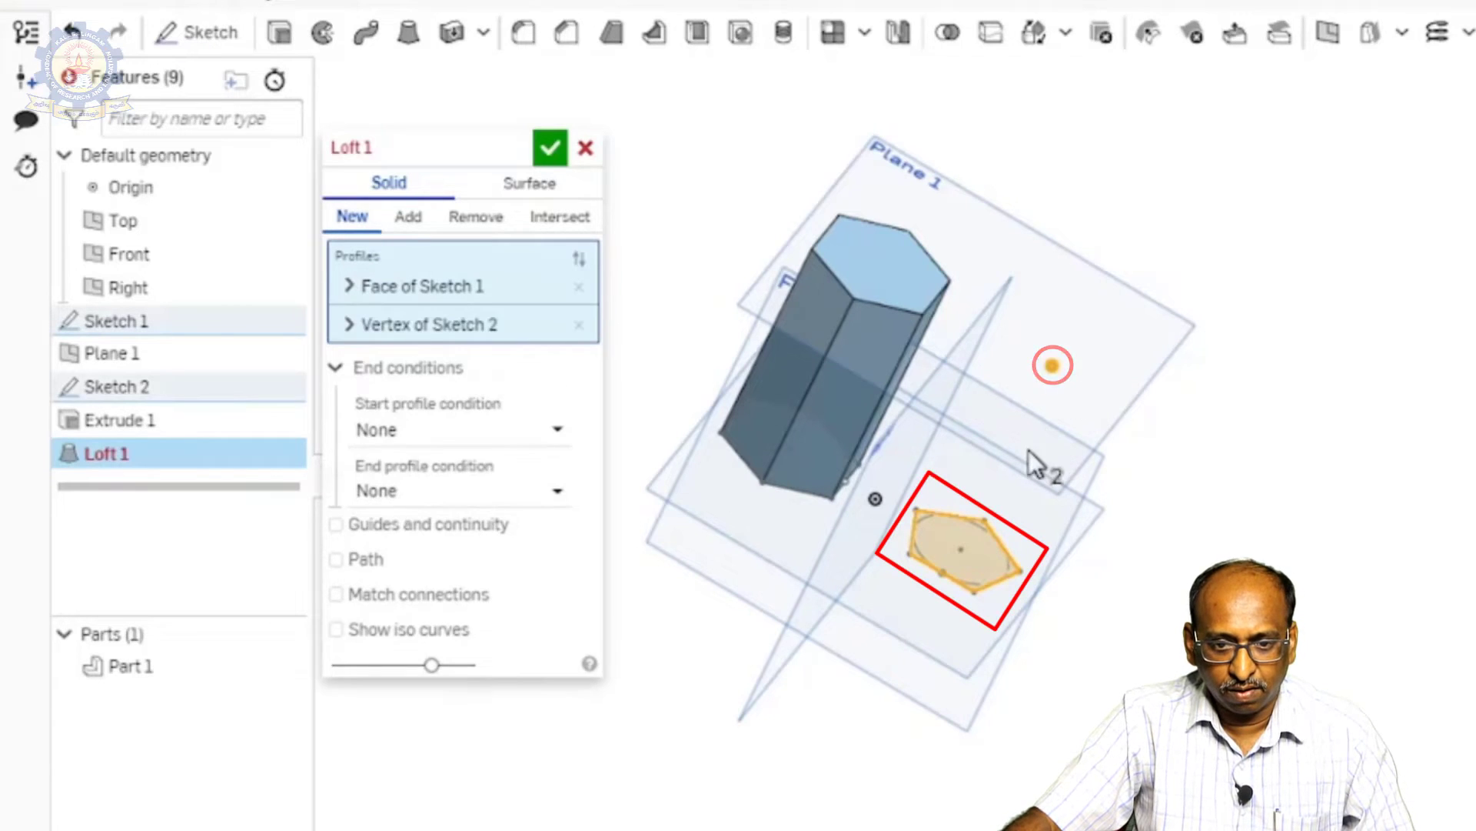
left_click(550, 148)
mouse_move(636, 592)
right_mouse_down()
mouse_move(786, 453)
mouse_move(699, 583)
mouse_move(622, 512)
mouse_move(651, 565)
mouse_move(634, 590)
right_mouse_up()
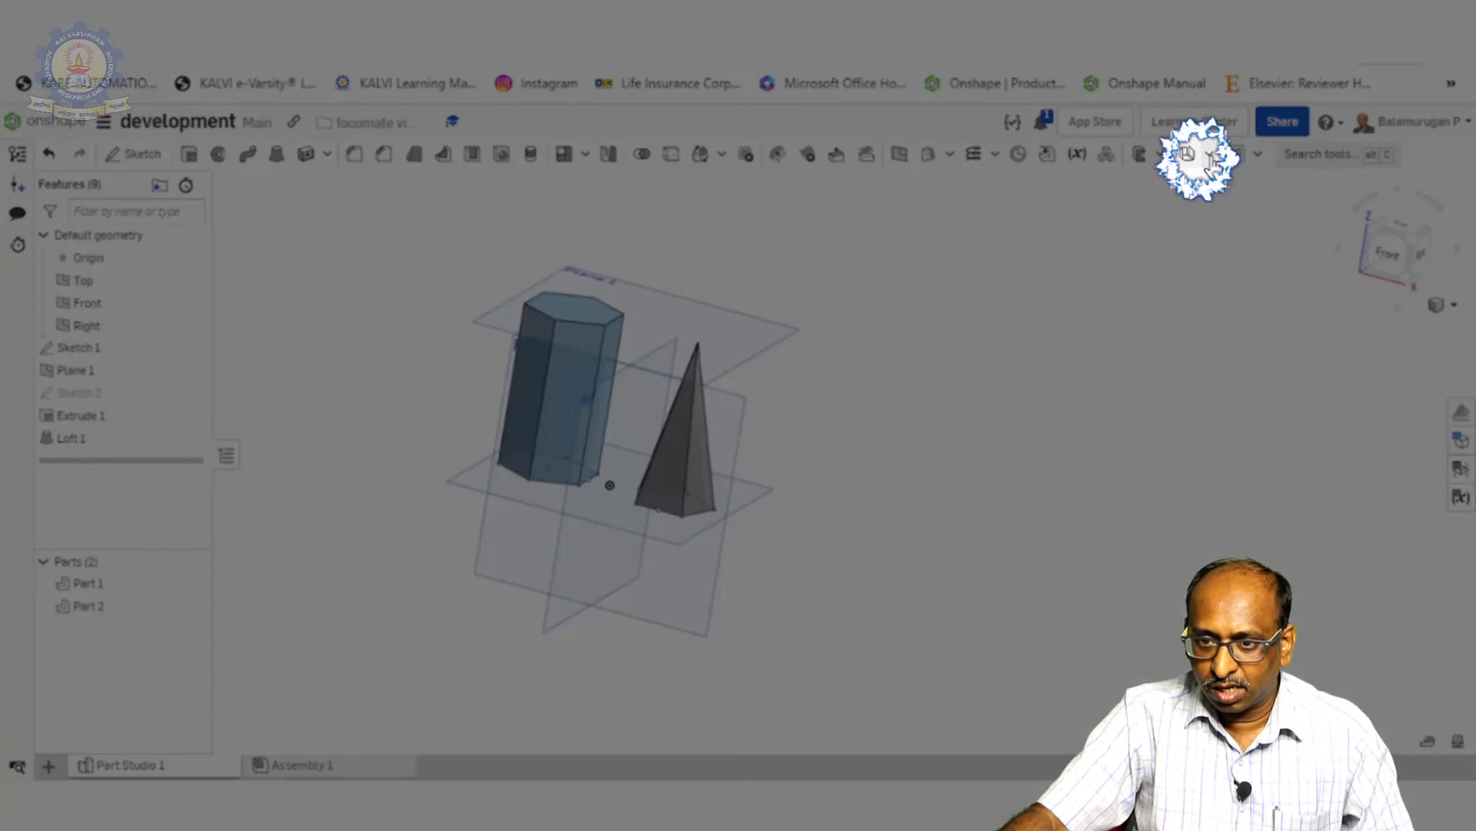
Start a sheet metal model that converts both the hexagonal prism and the pentagonal pyramid, keeping the 1 mm thickness and bend radius.
left_click(1209, 153)
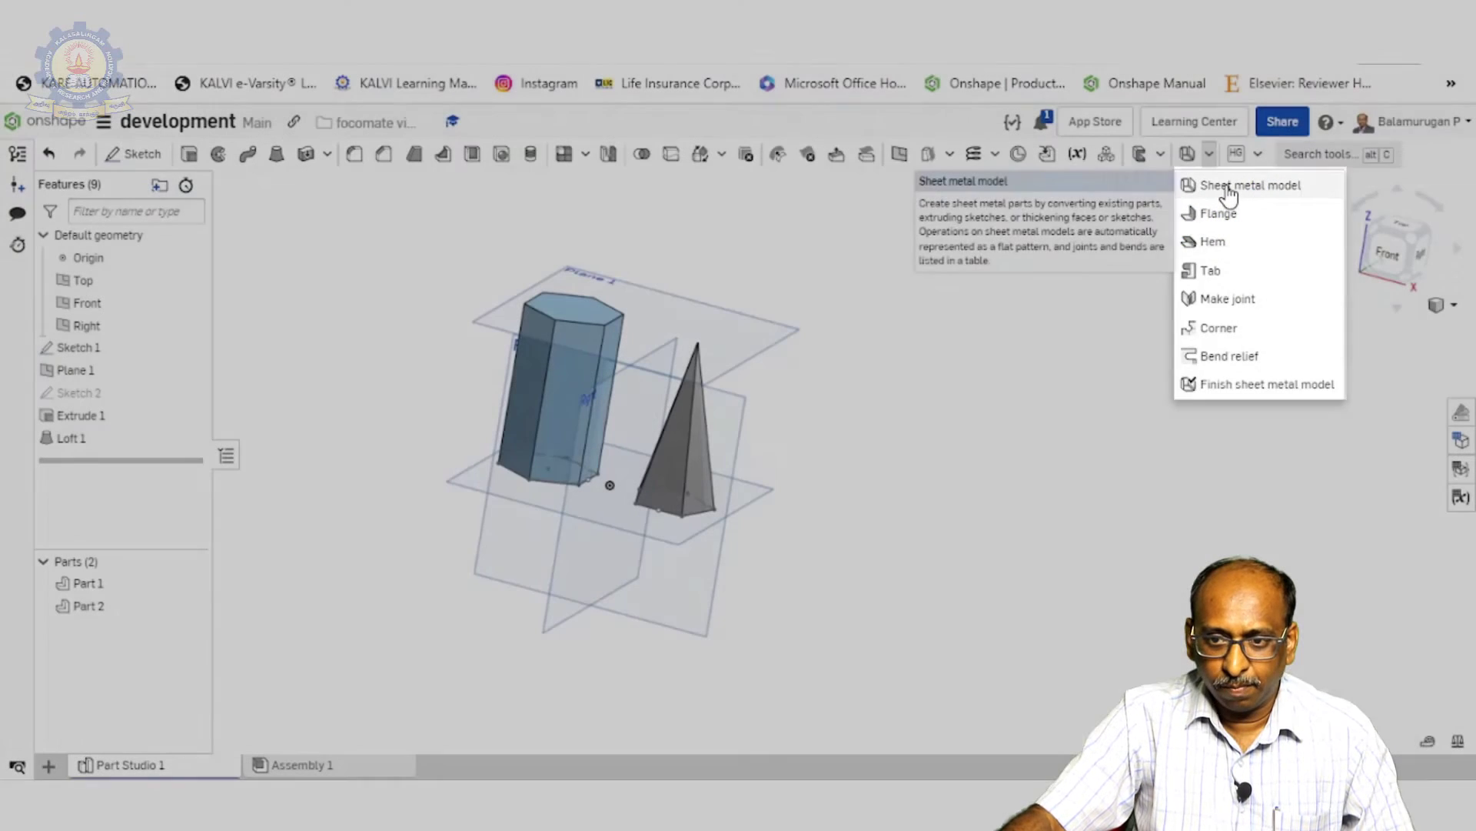
left_click(1225, 188)
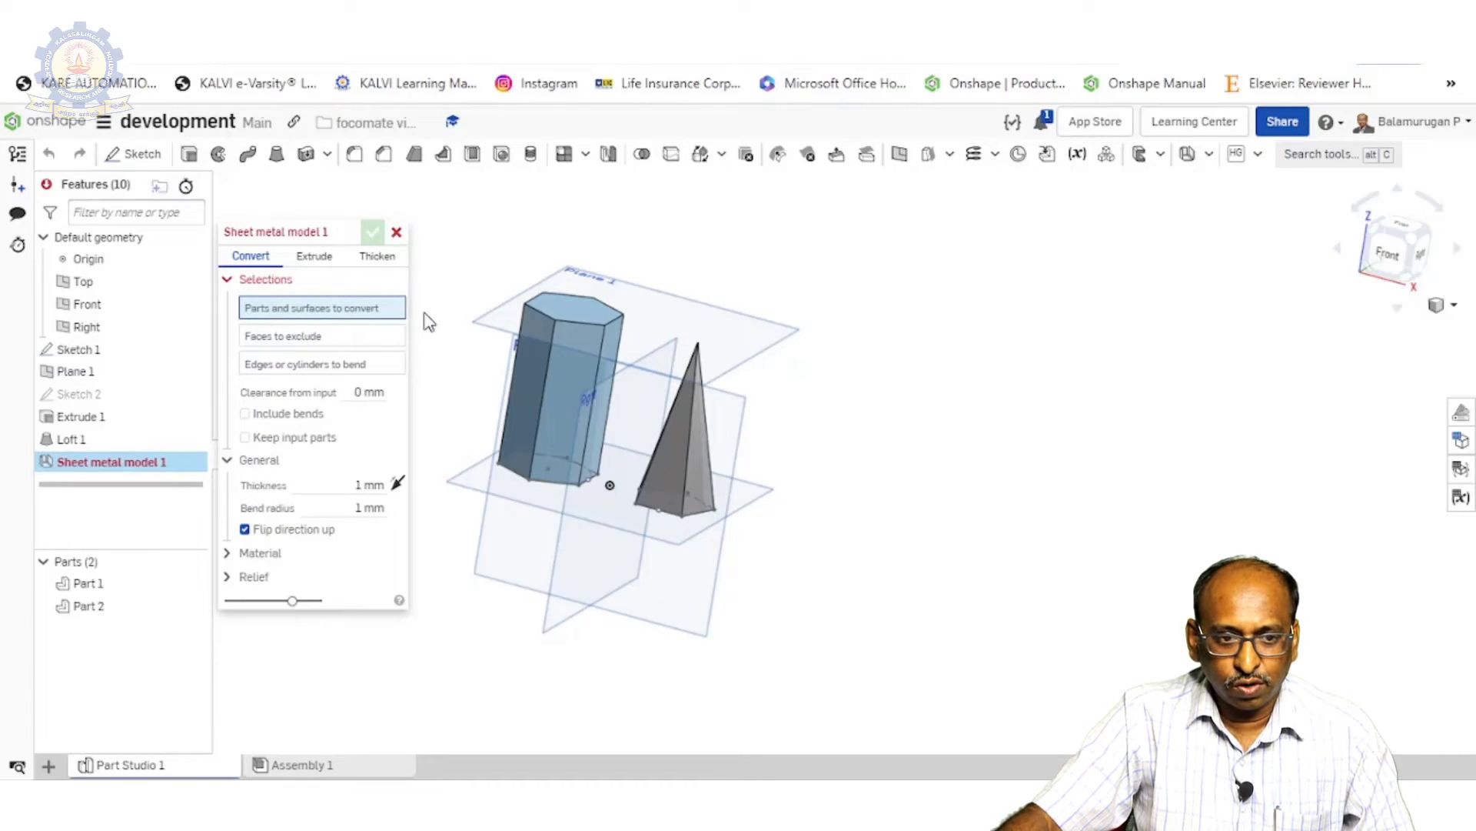
left_click(587, 385)
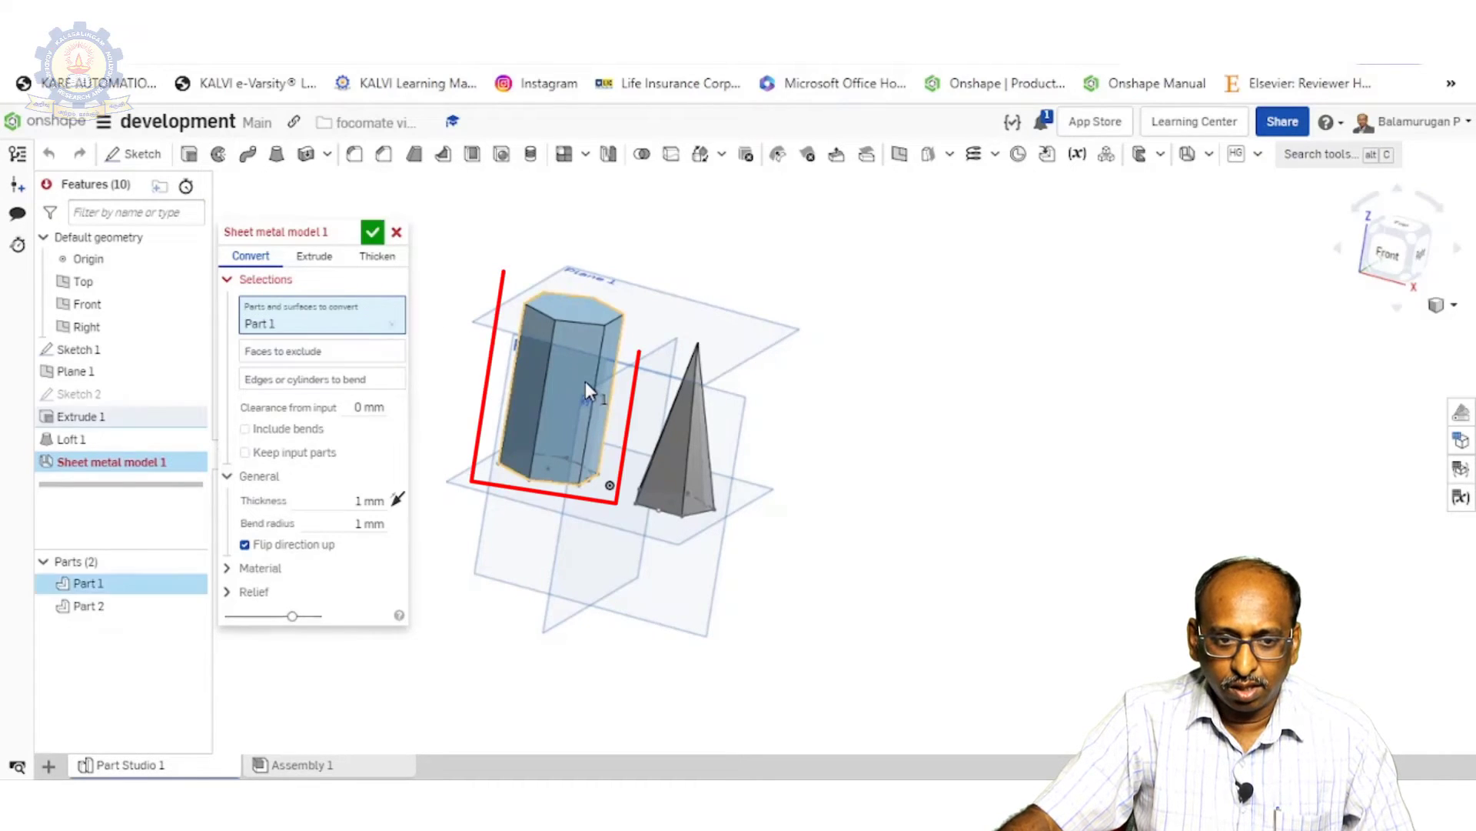
left_click(696, 466)
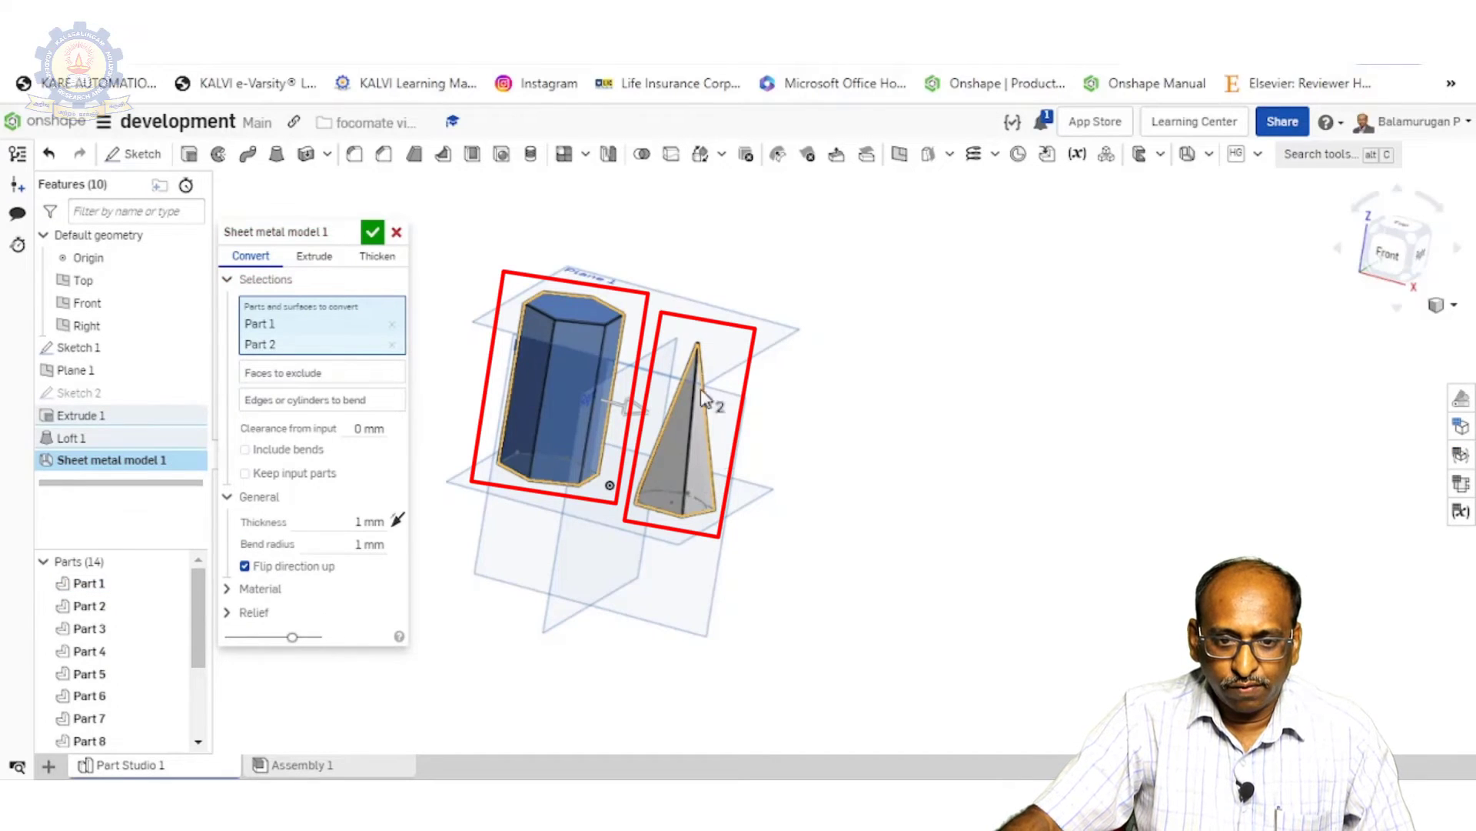
scroll(689, 510, "up", 5)
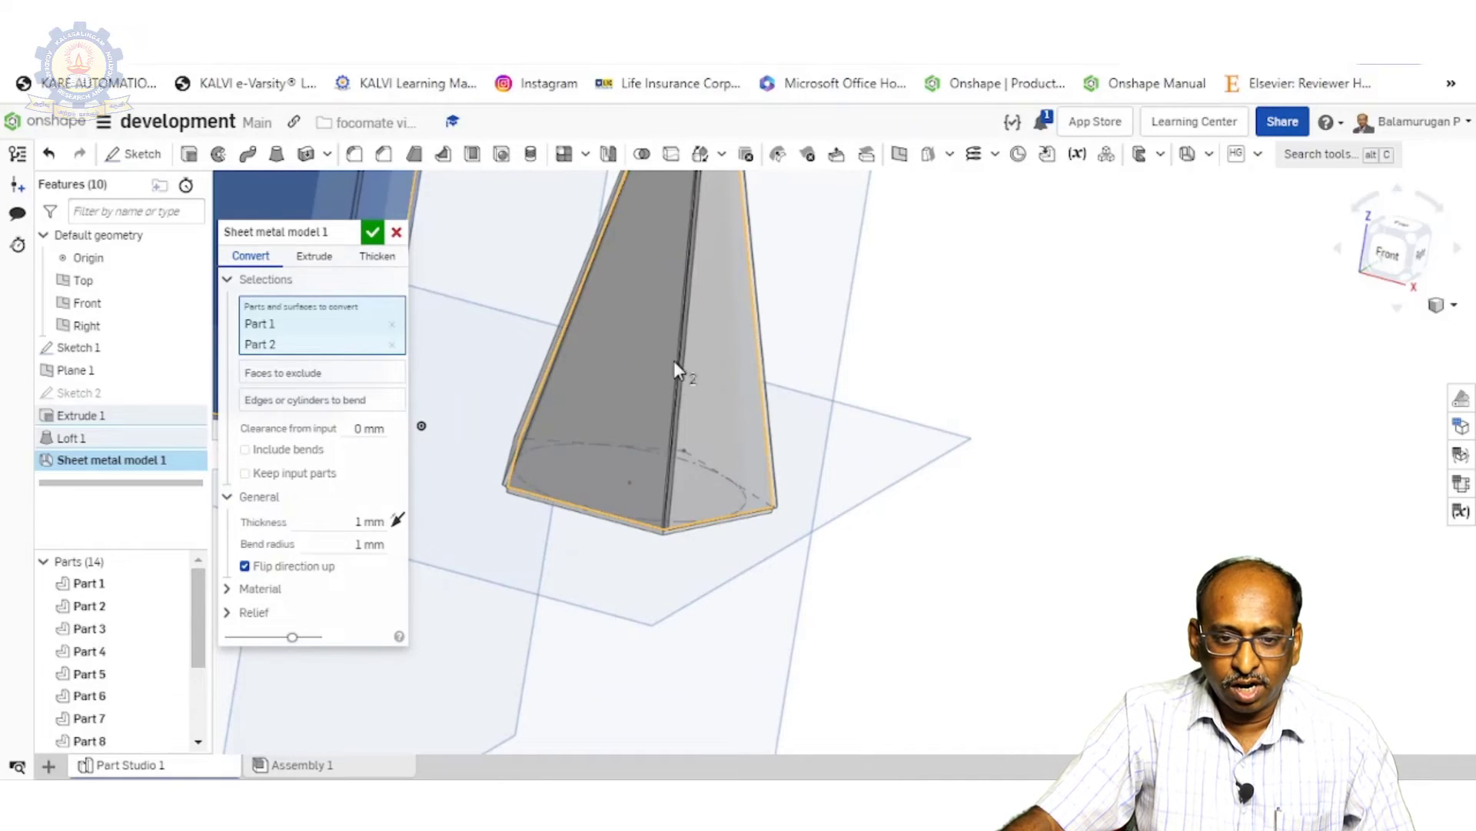
scroll(630, 385, "down", 2)
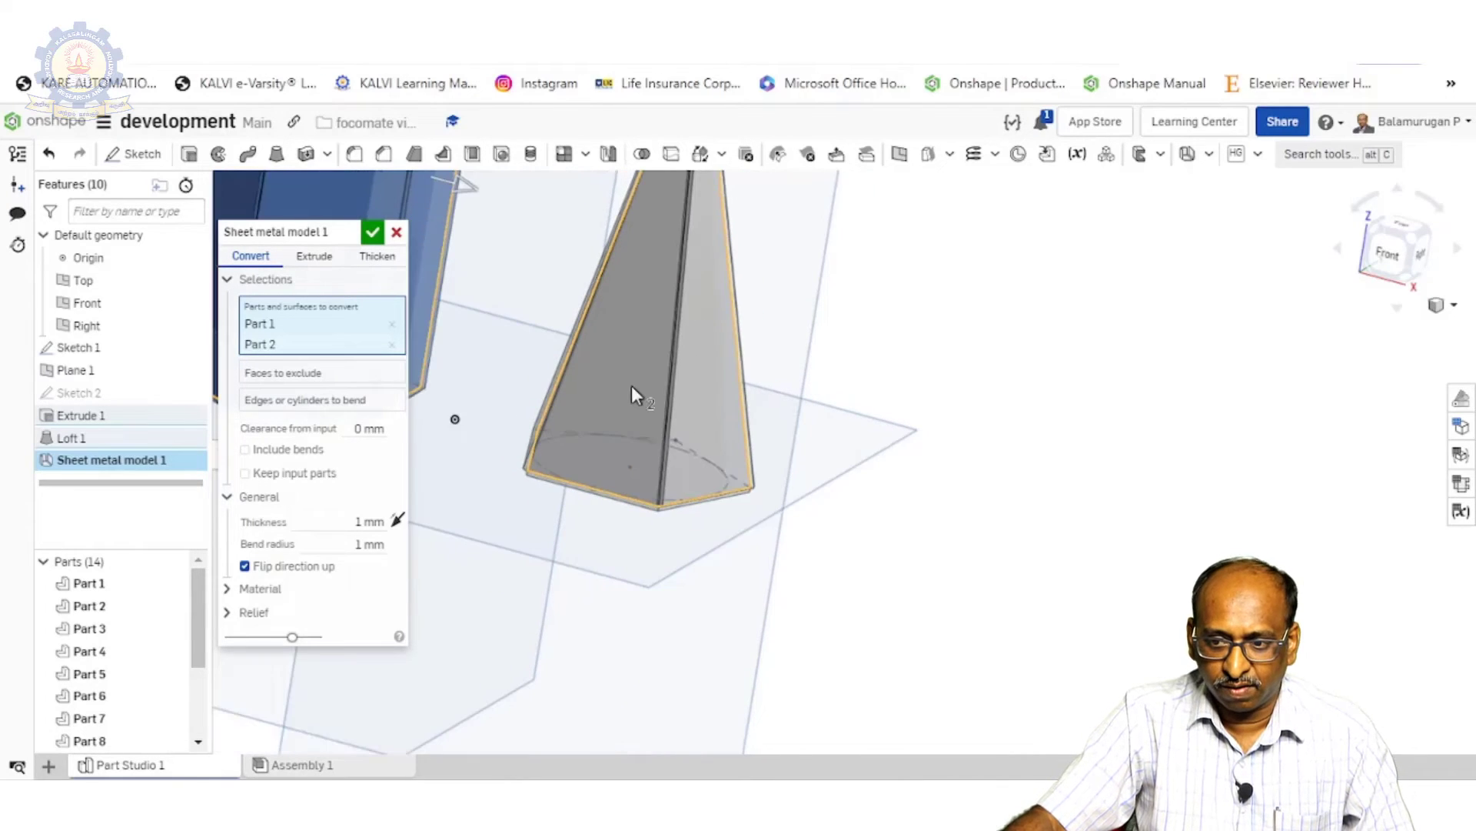
scroll(643, 358, "down", 3)
scroll(644, 359, "down", 3)
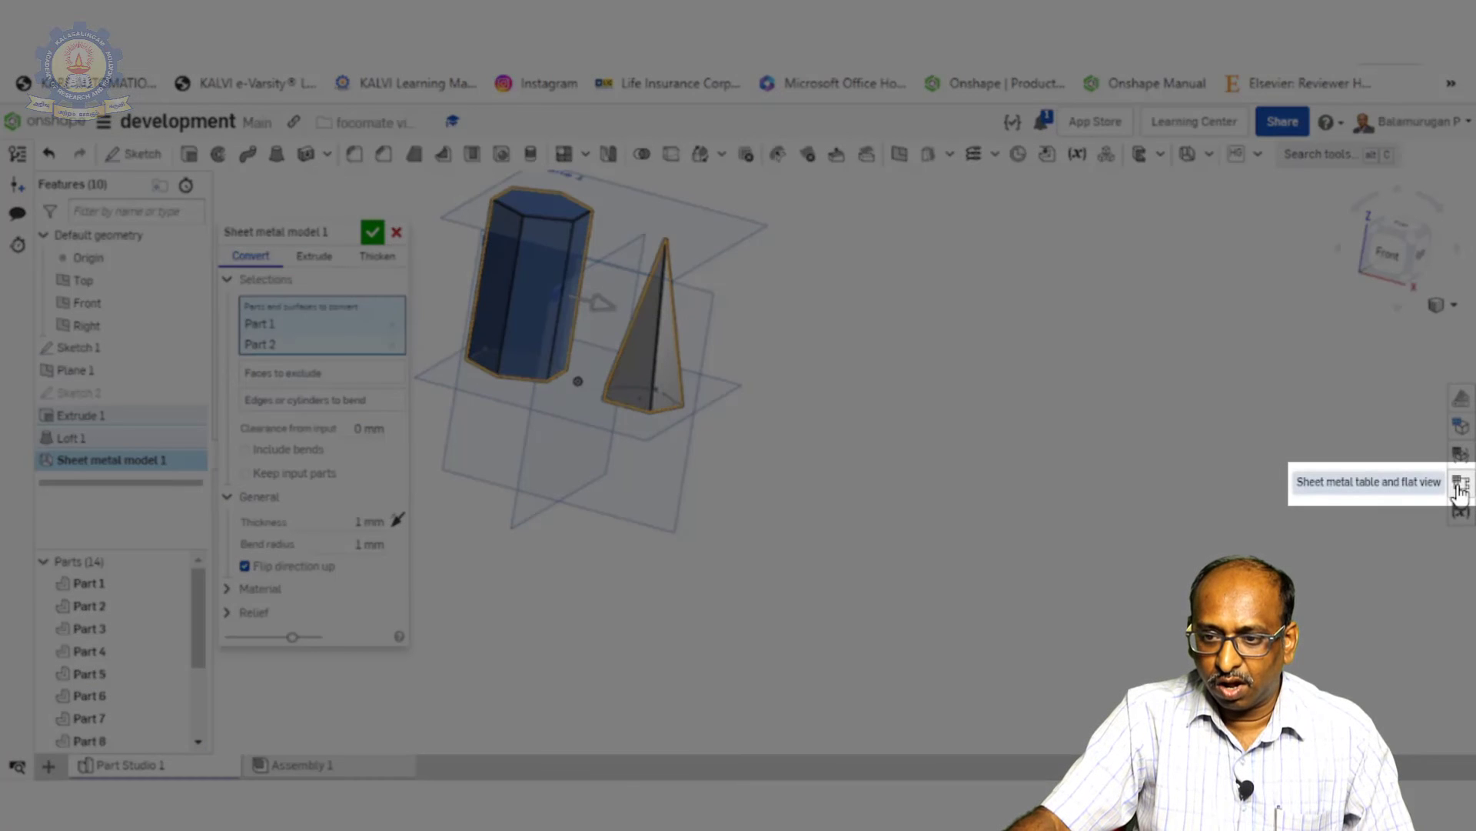
Show the sheet metal table and flat view, and arrange the dialog and model so both solids are accessible.
left_click(1459, 485)
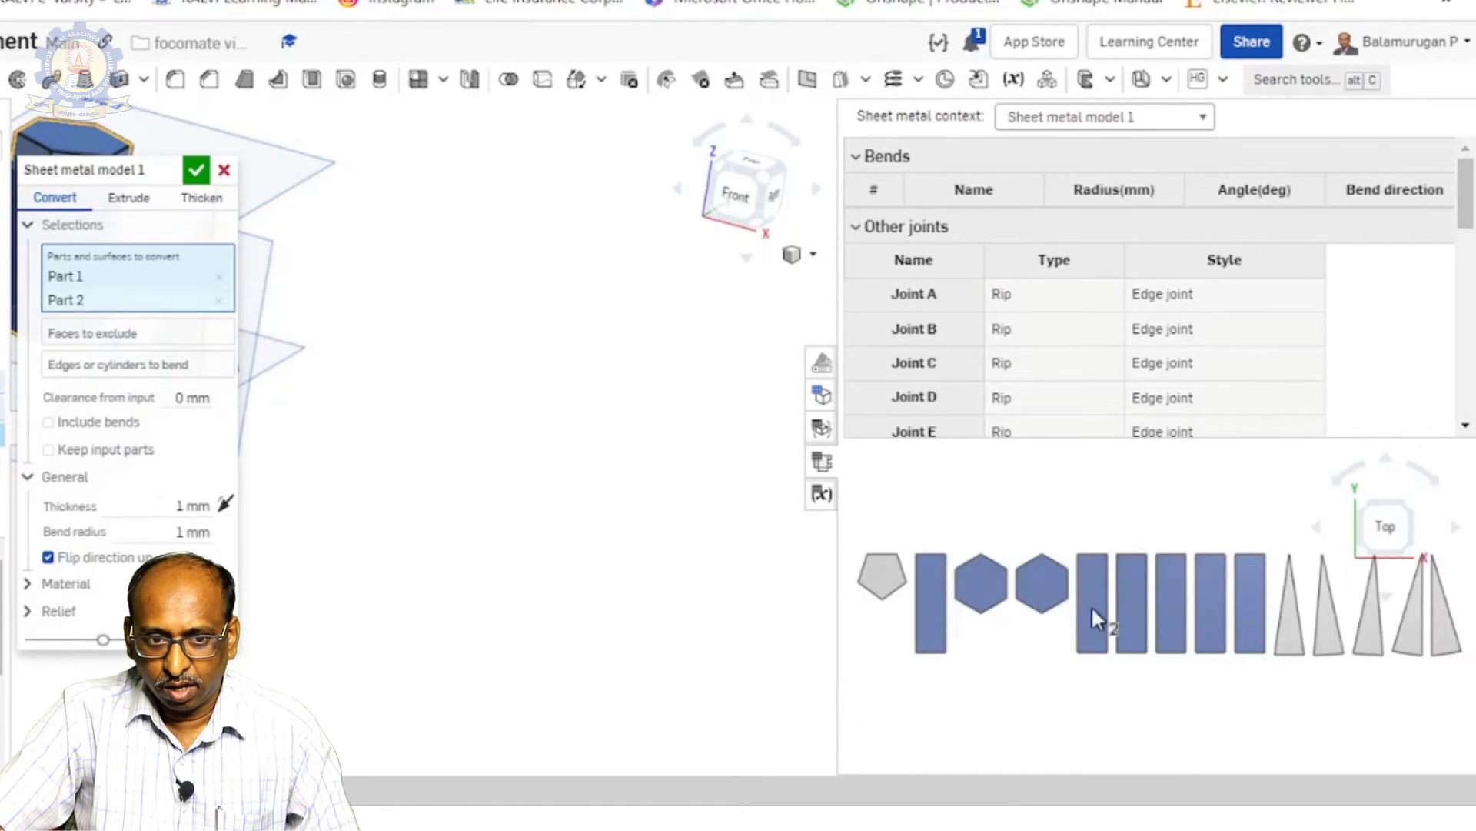
left_click_drag(114, 169, 547, 293)
scroll(158, 307, "down", 5)
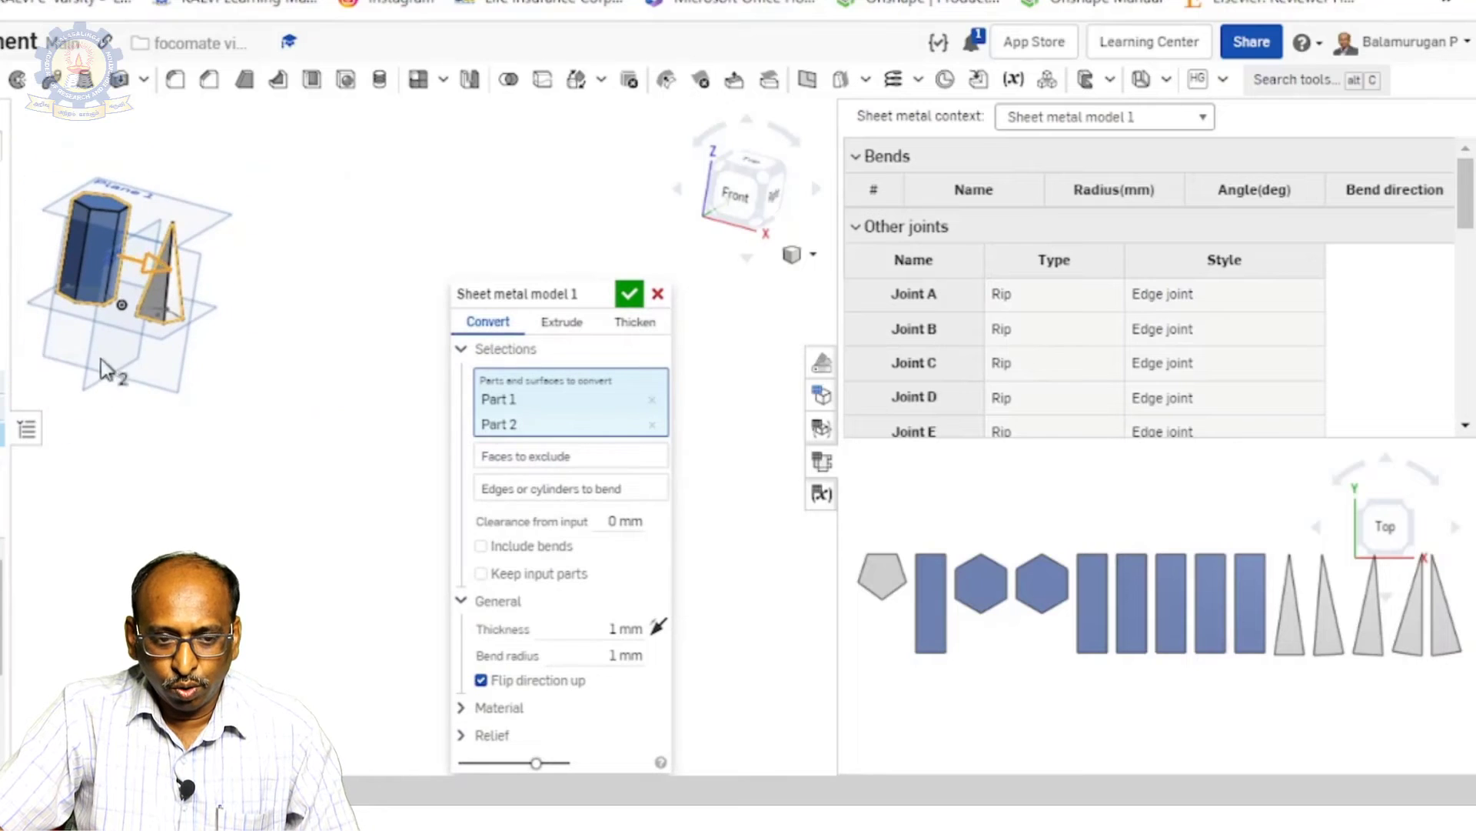
middle_click_drag(145, 425, 264, 504)
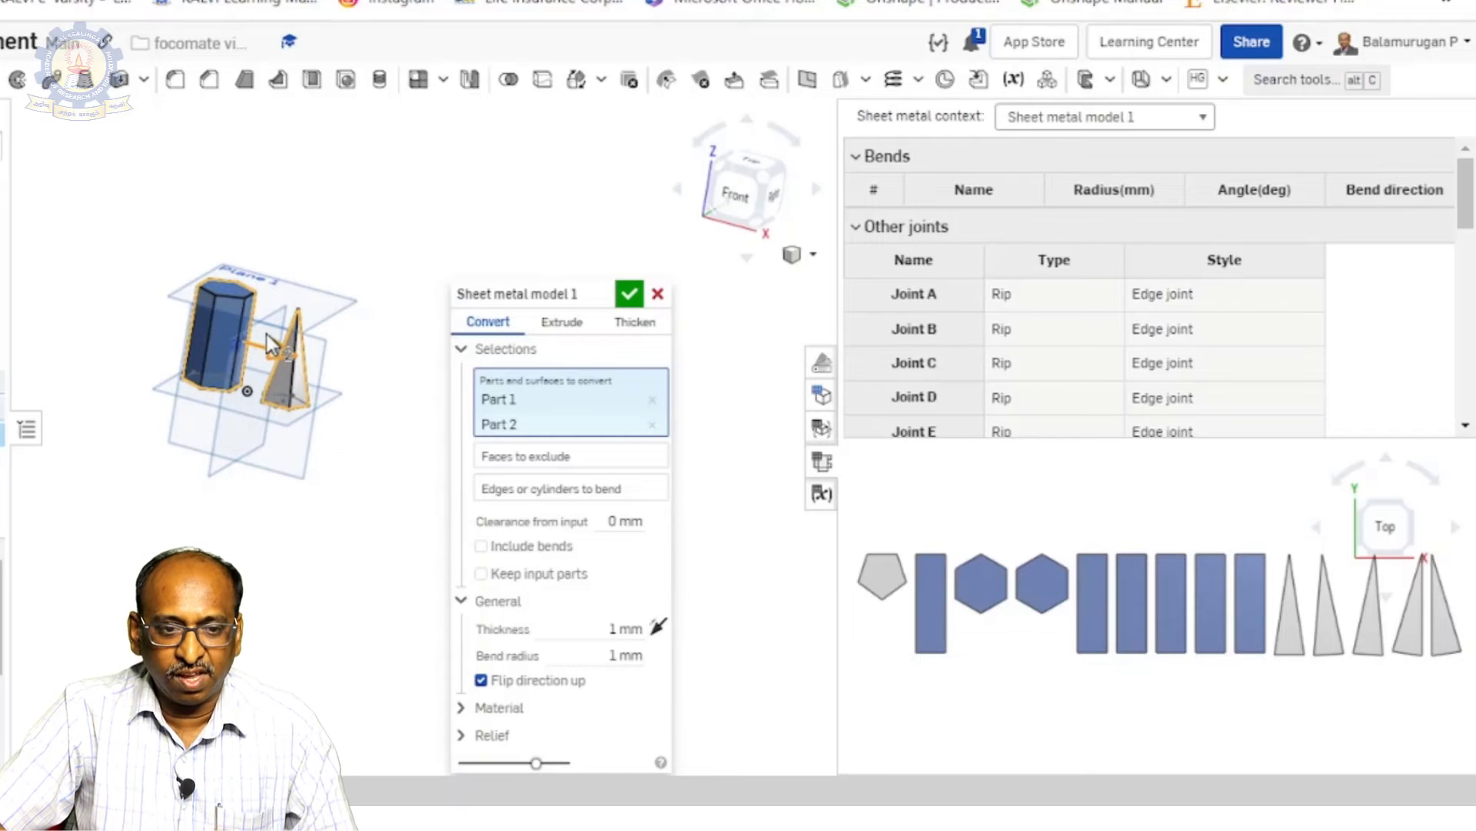
scroll(231, 336, "up", 5)
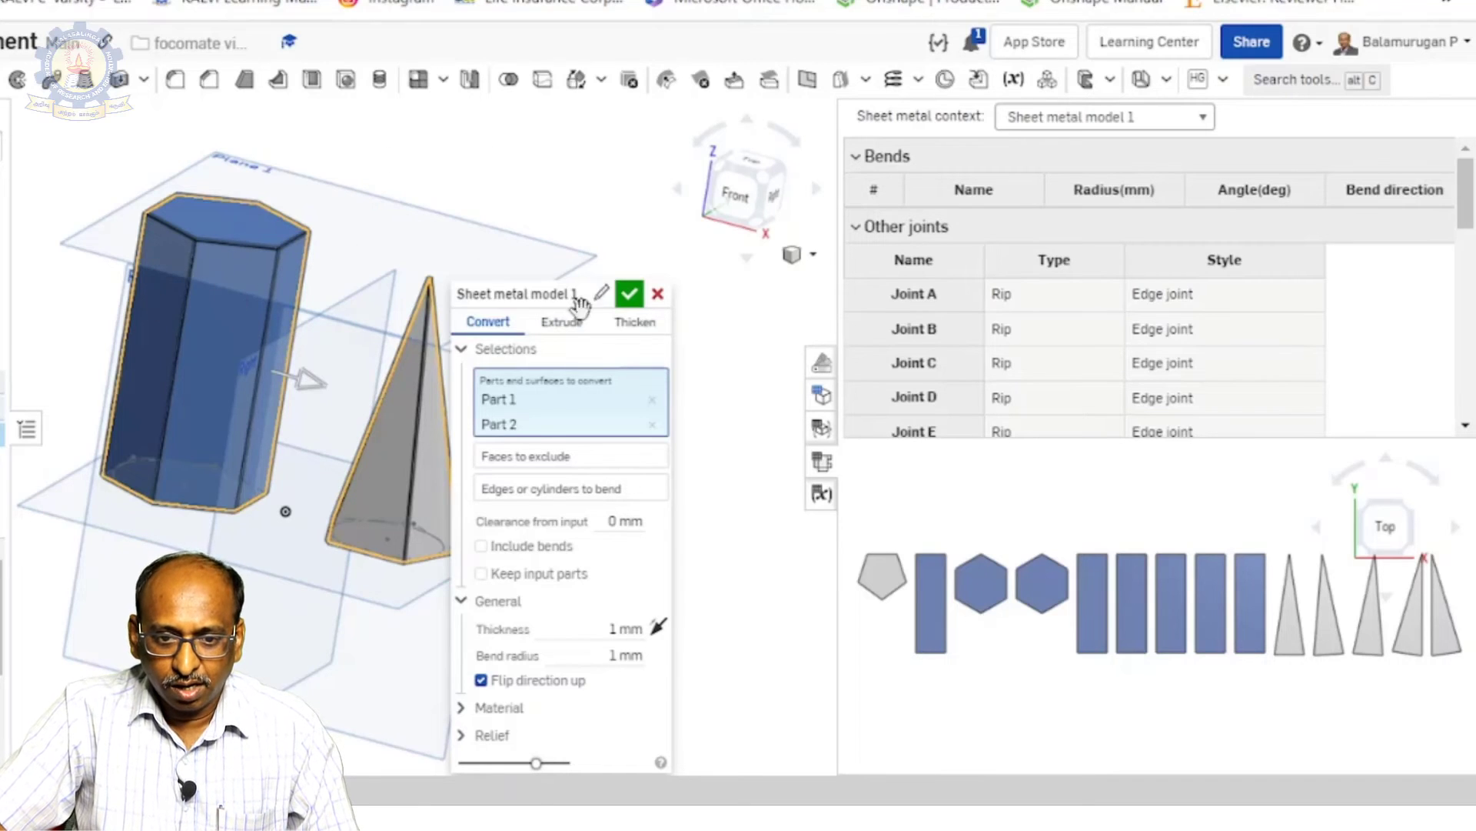
Set five of the hexagonal prism's lengthwise edges as edges to bend, leaving one side seam open.
left_click(536, 504)
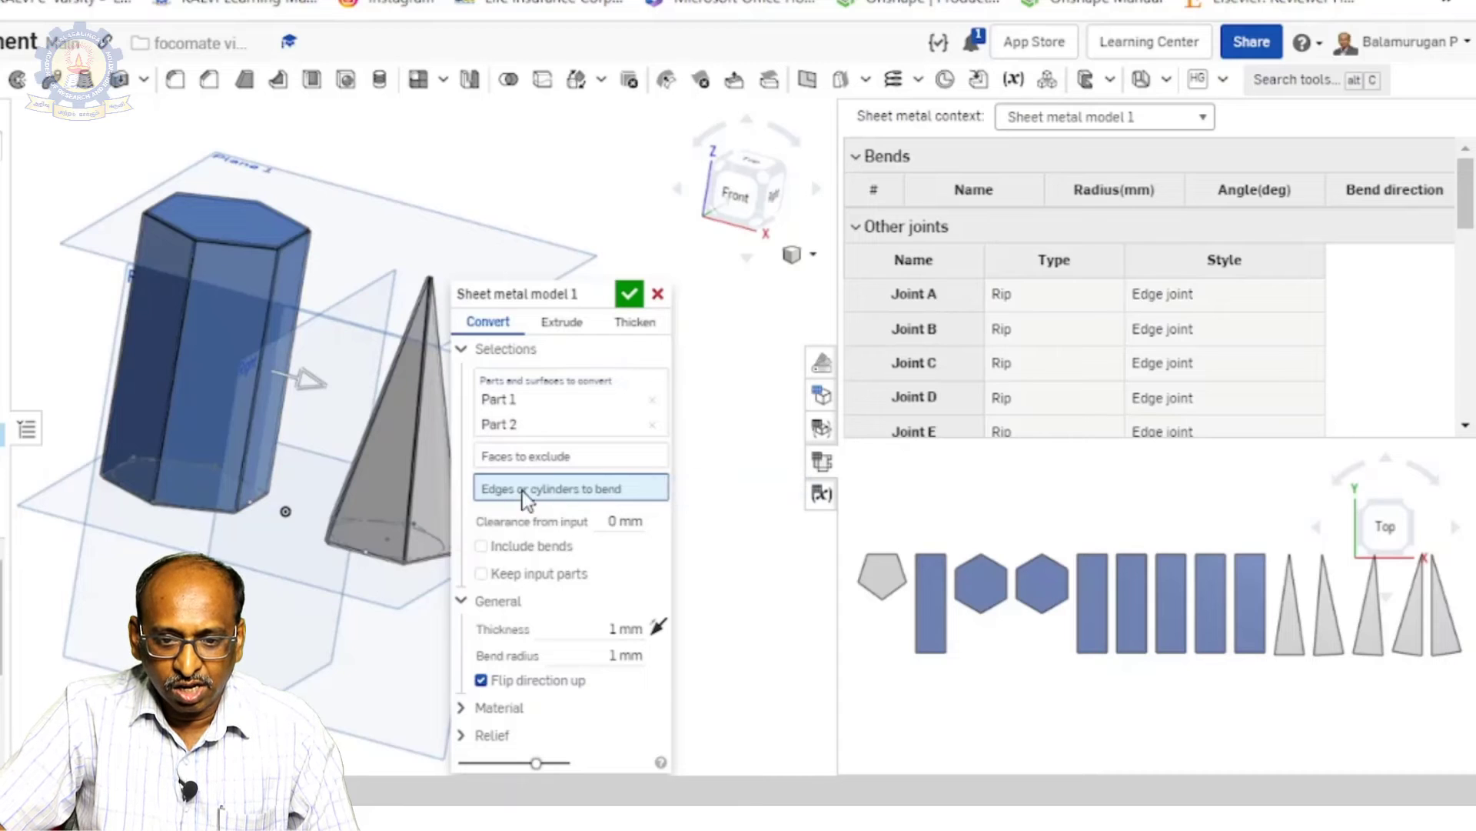
left_click(189, 302)
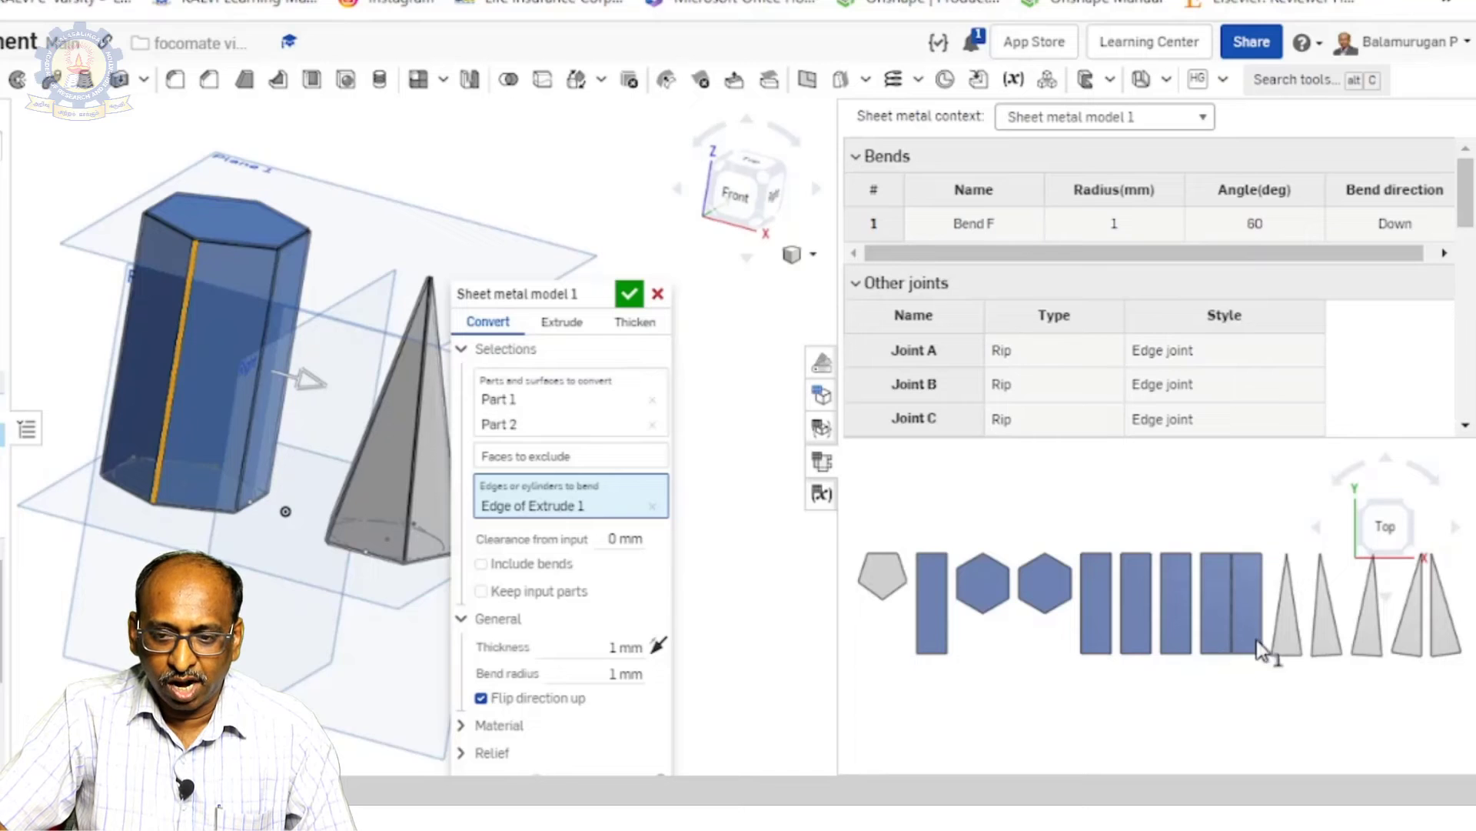
left_click(269, 311)
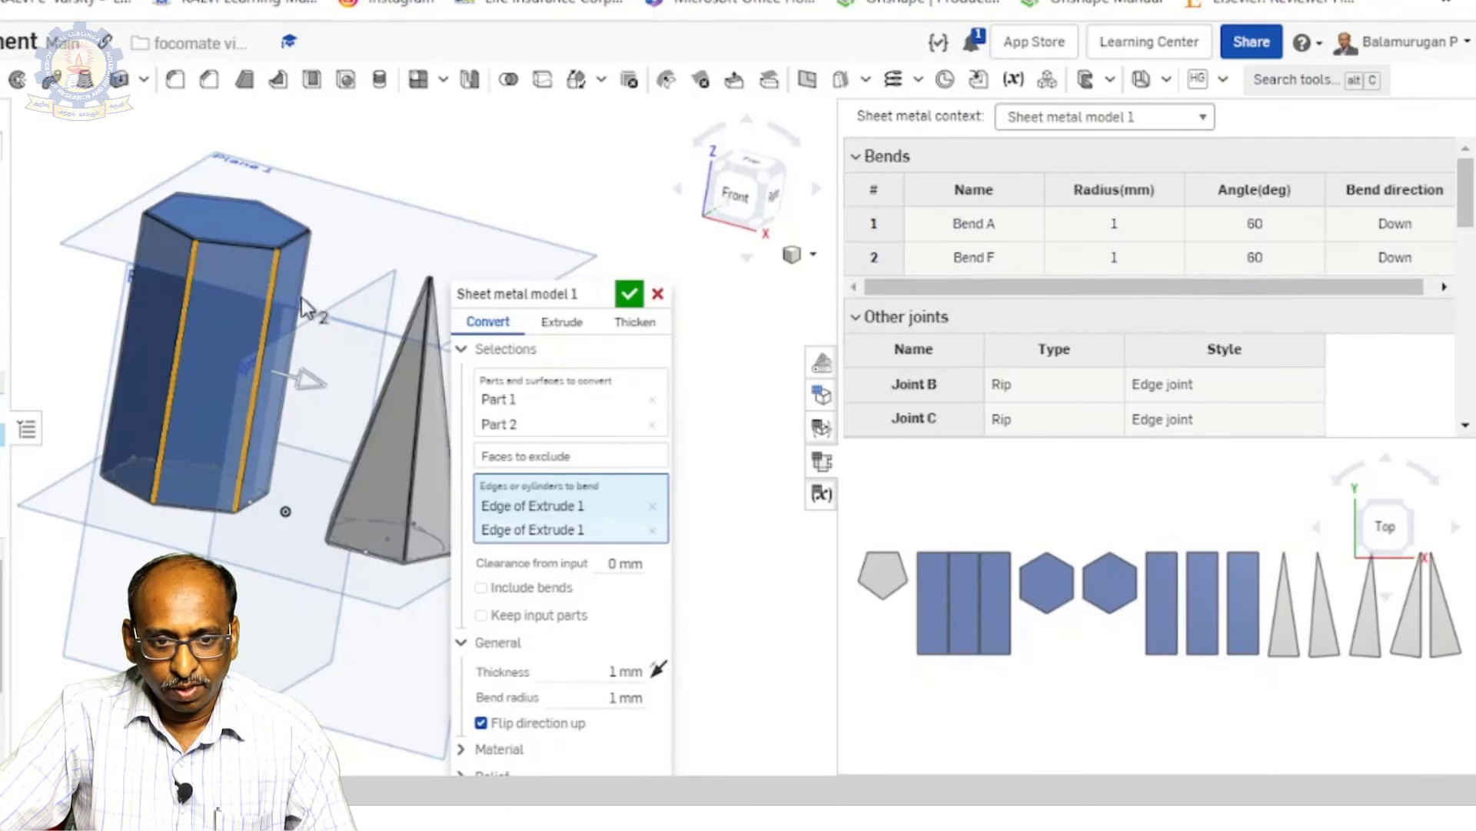
left_click(309, 270)
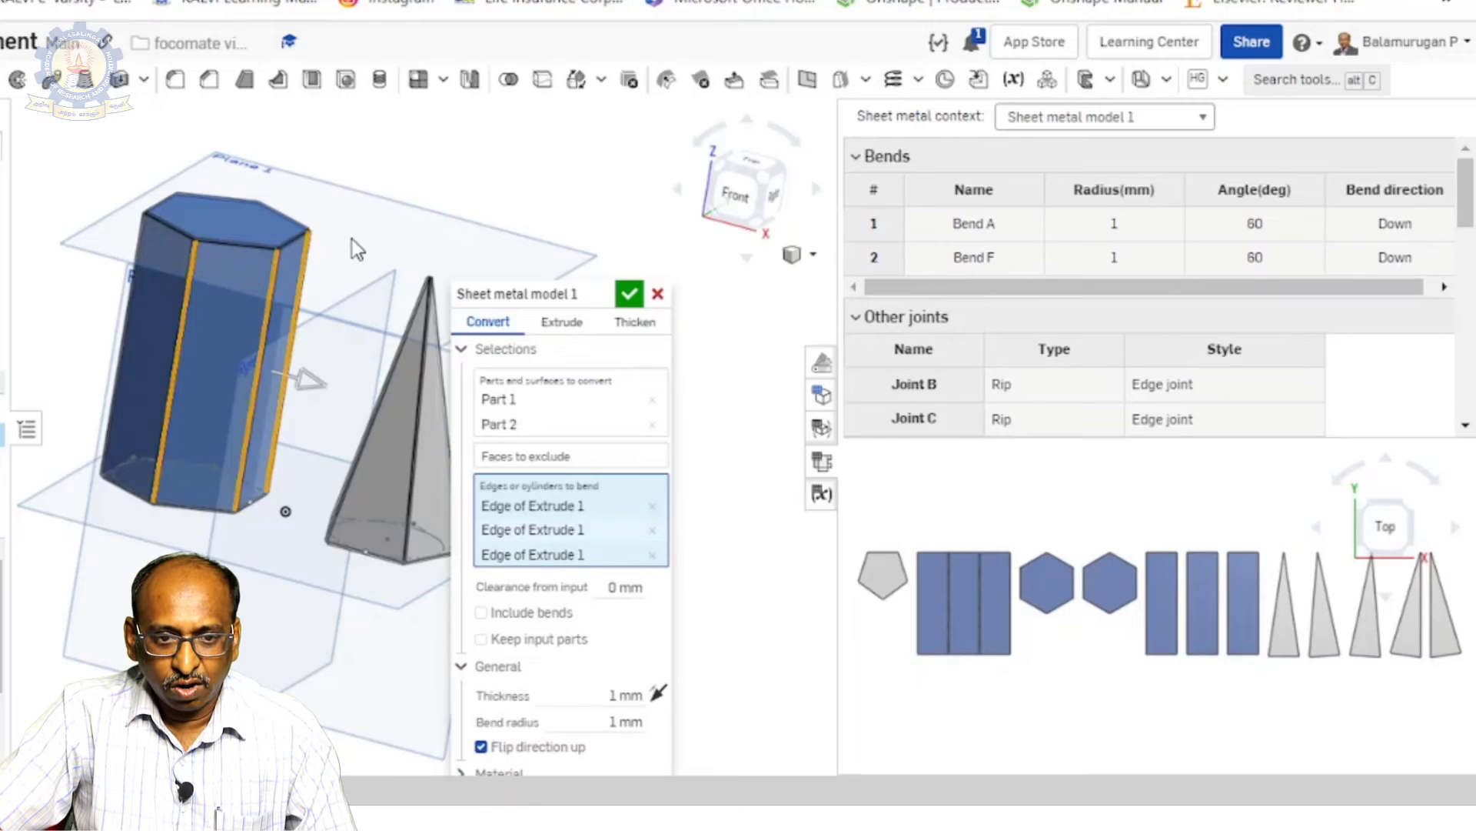
right_click_drag(362, 254, 325, 284)
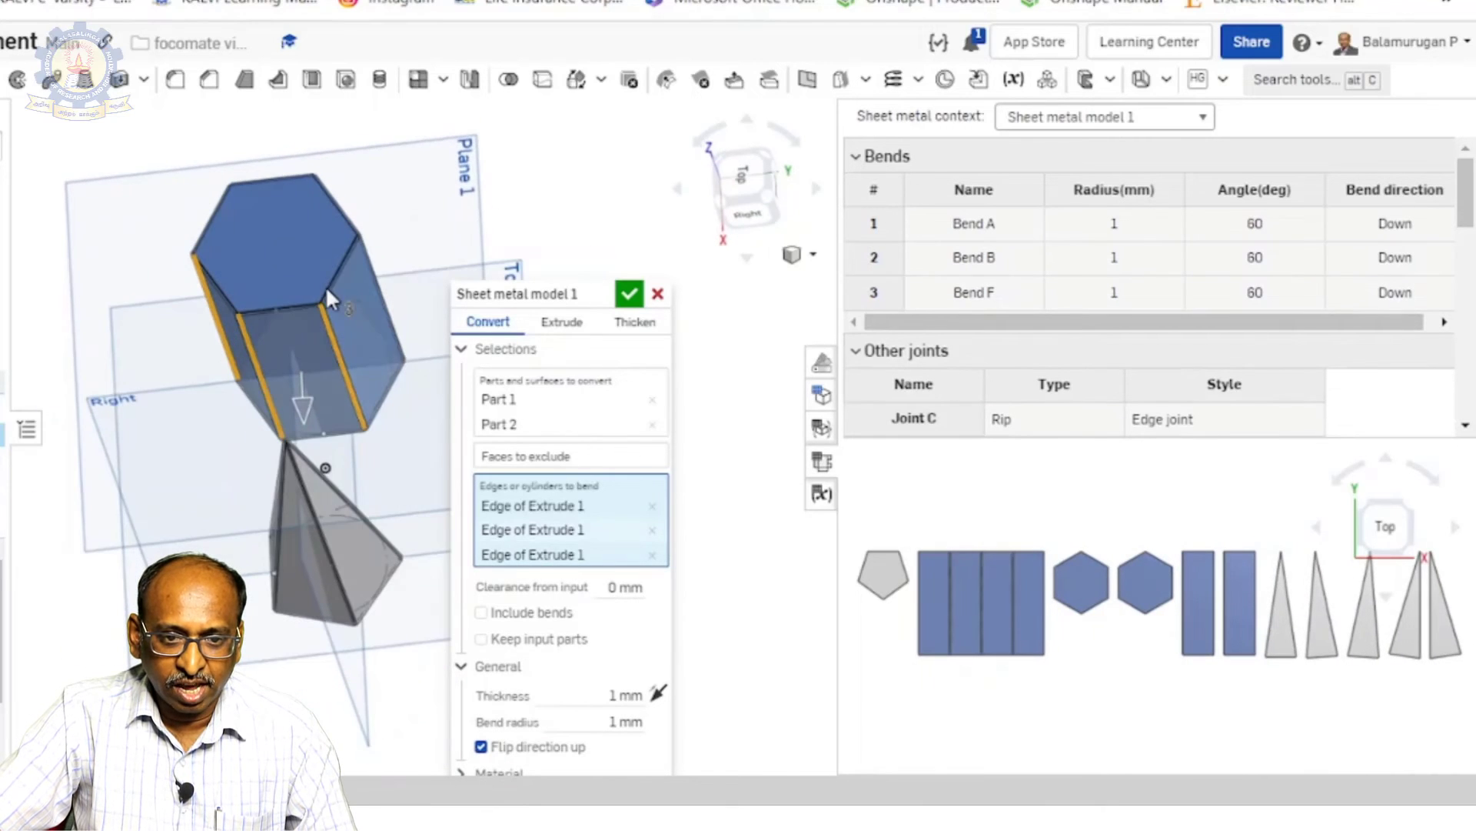
left_click(364, 259)
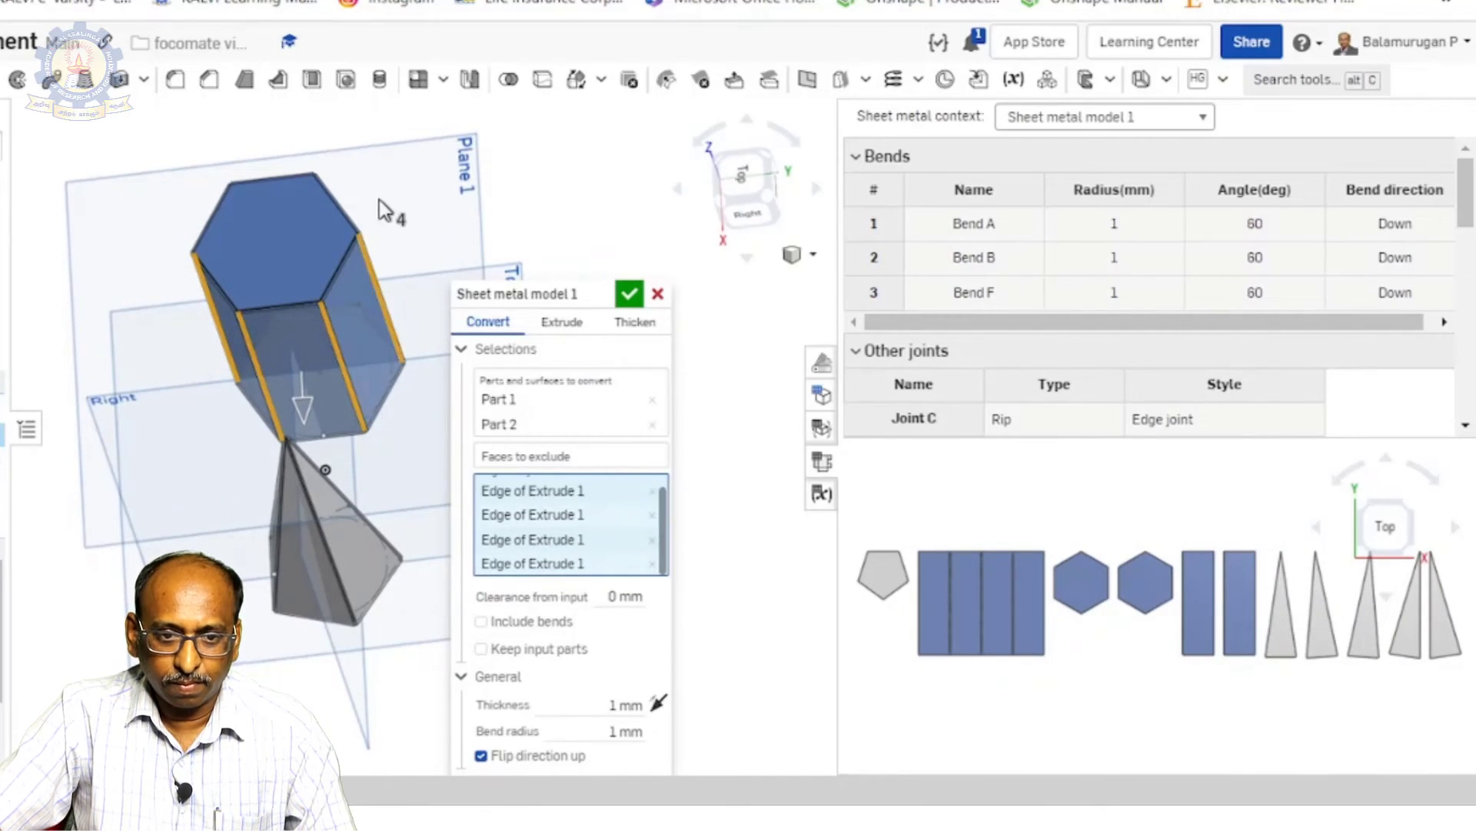
right_click_drag(390, 235, 345, 223)
left_click(345, 218)
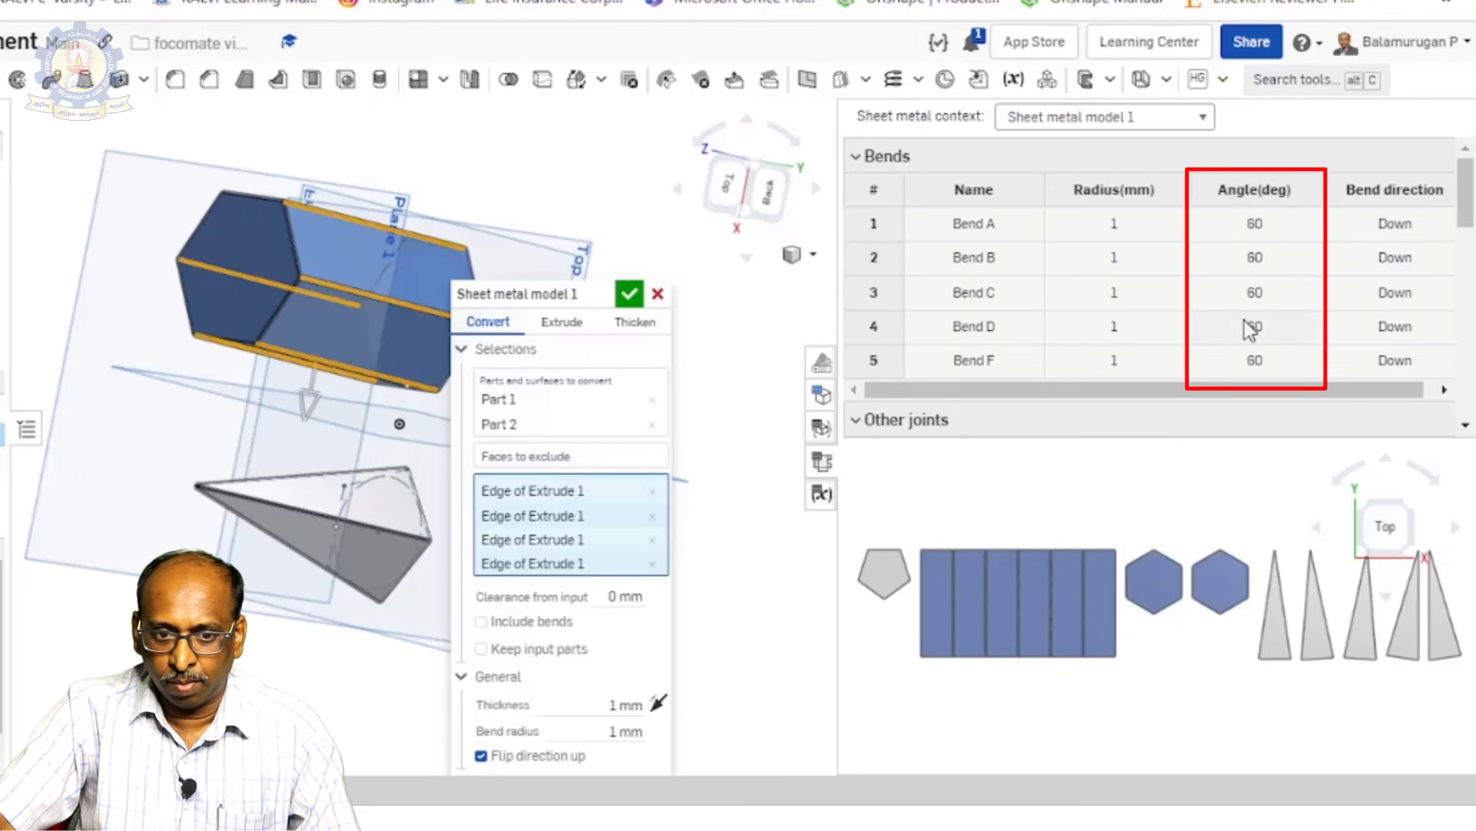
Add the top and bottom edges of one prism side face as bends to attach both hexagonal end faces.
right_click_drag(126, 349, 172, 308)
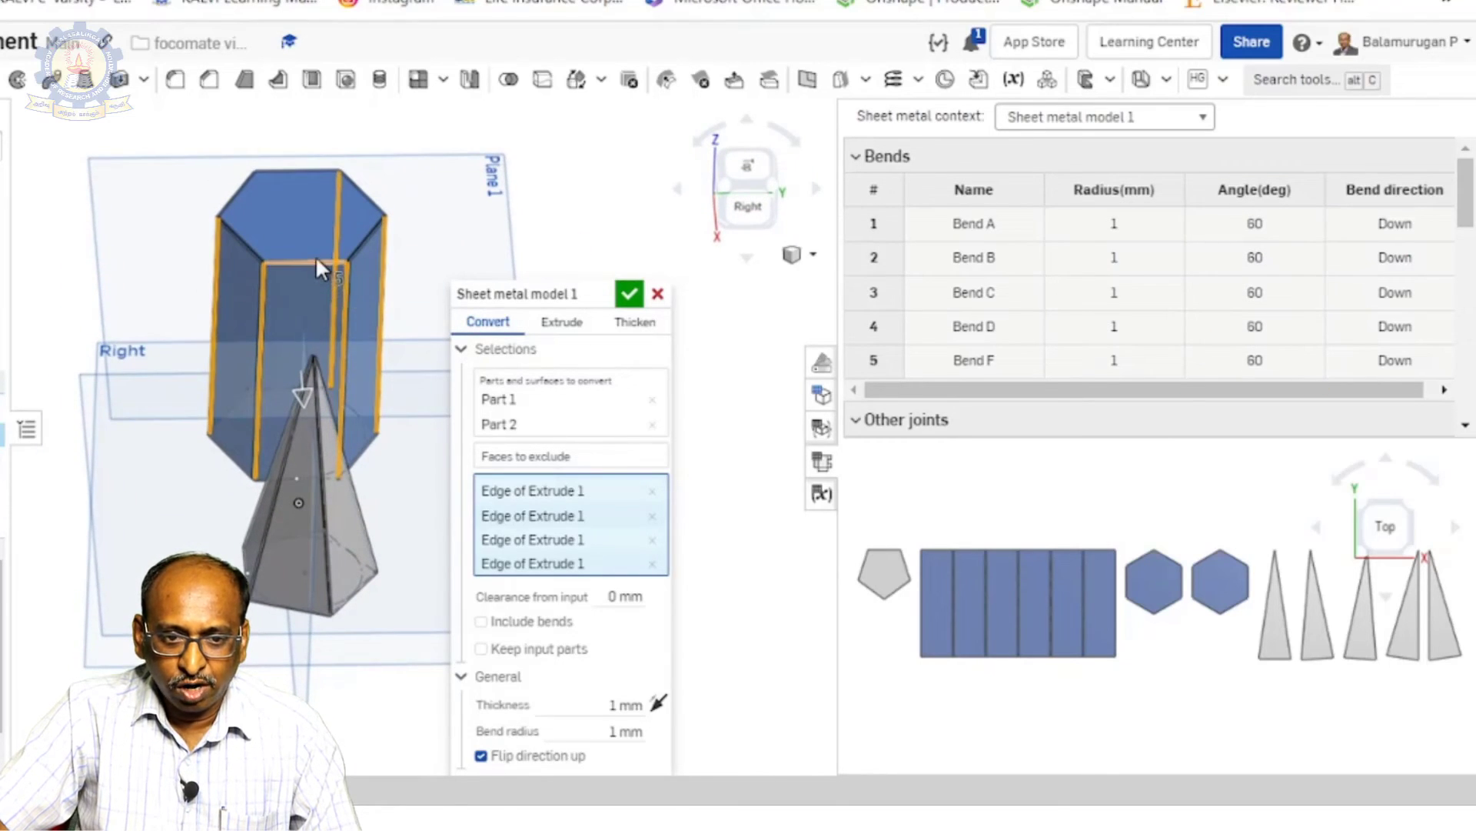
right_click_drag(183, 460, 223, 484)
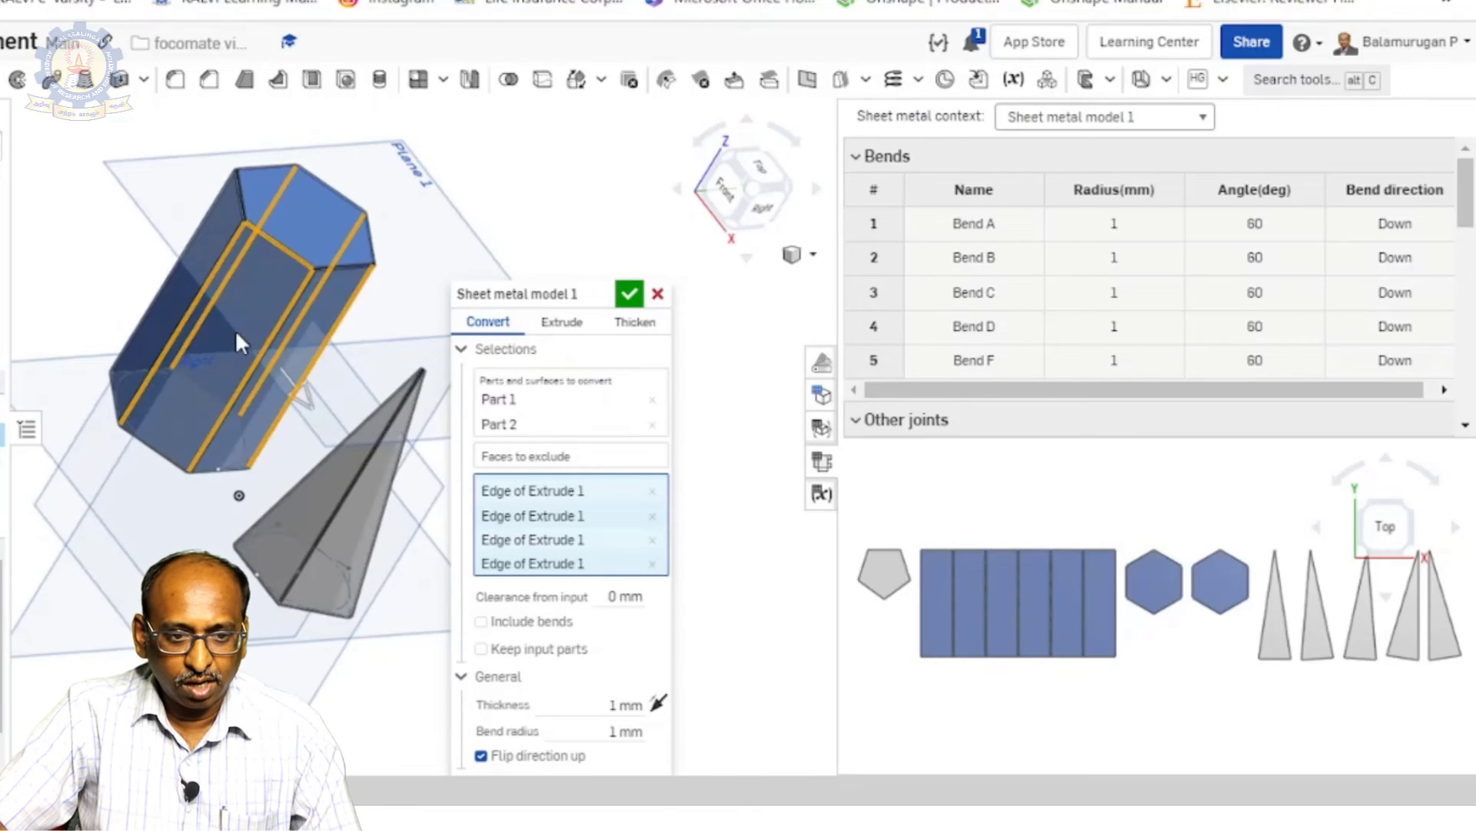
left_click(147, 451)
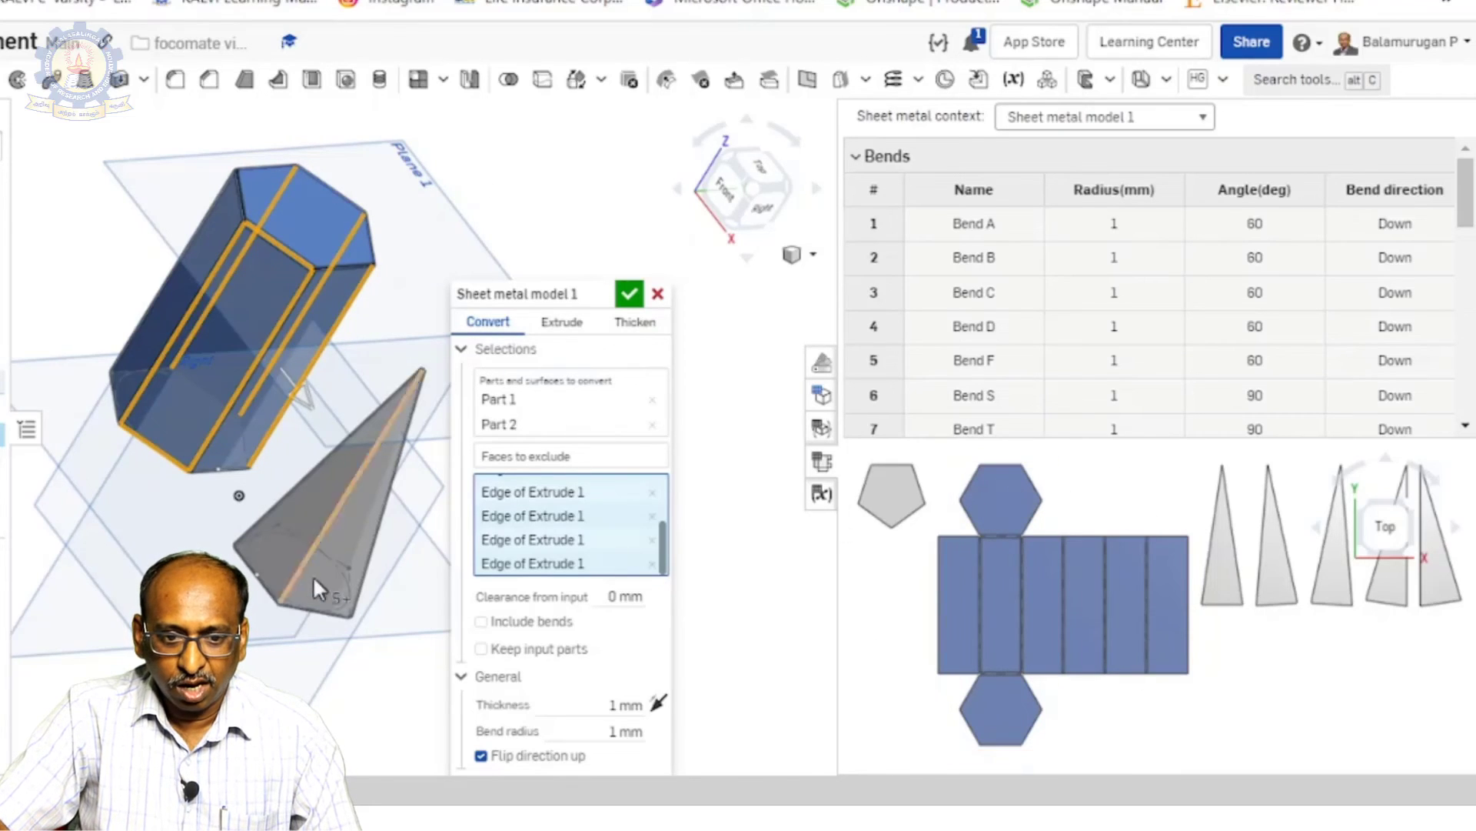
Add four slanted edges and one base edge of the pyramid as bends so its faces unfold as one piece.
scroll(367, 611, "down", 3)
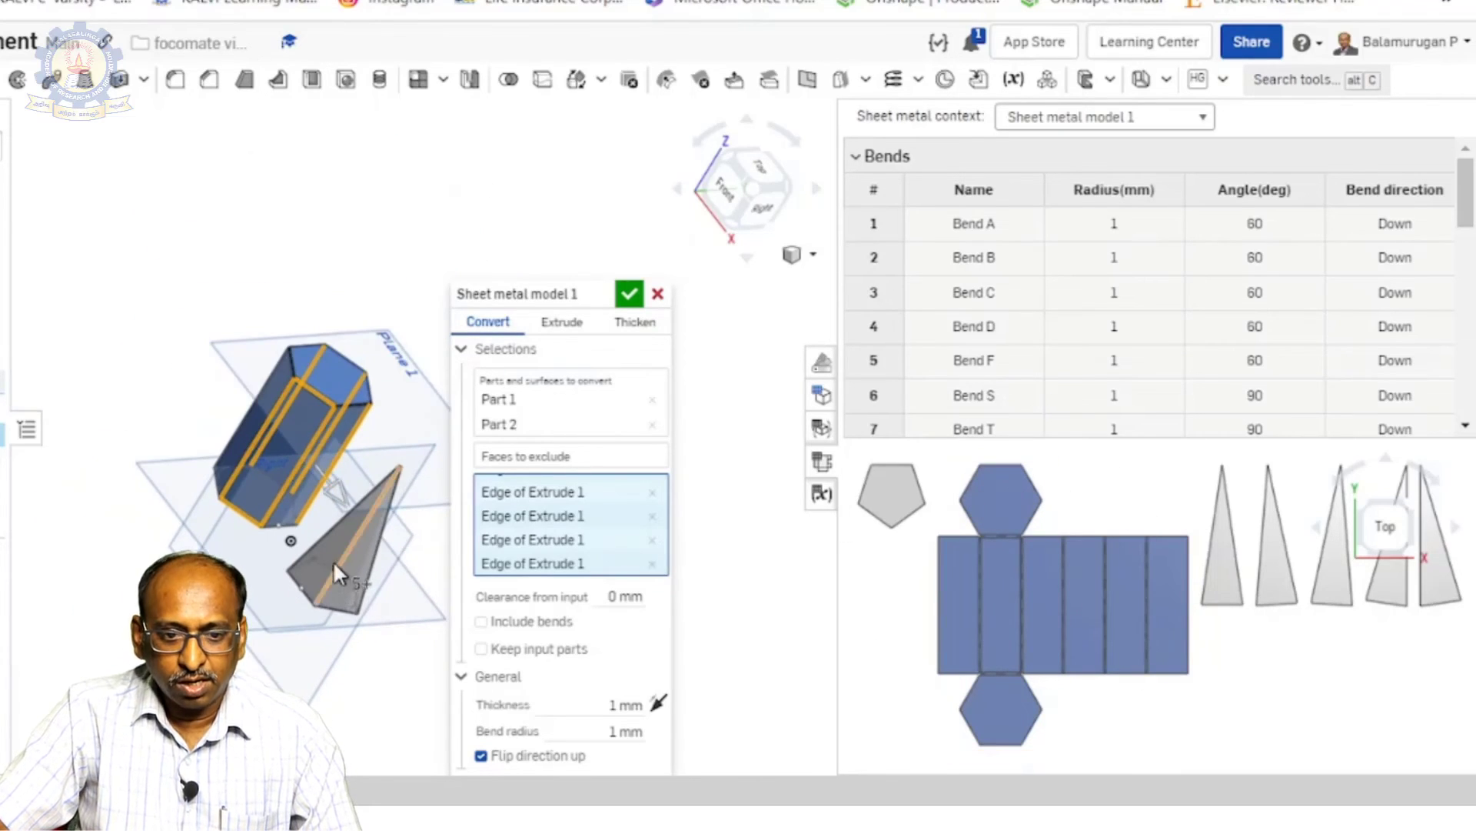
left_click(380, 571)
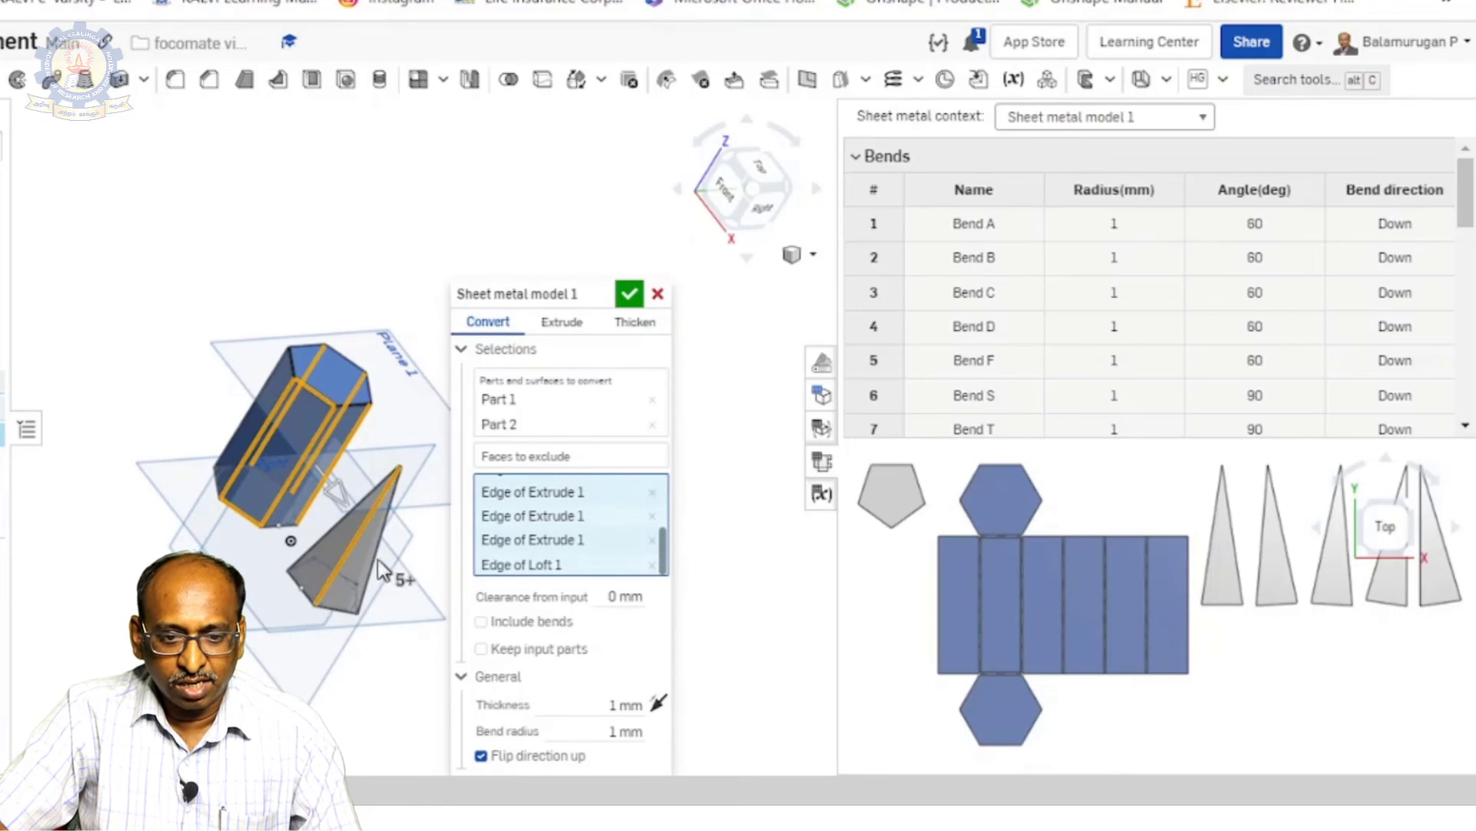
left_click(377, 571)
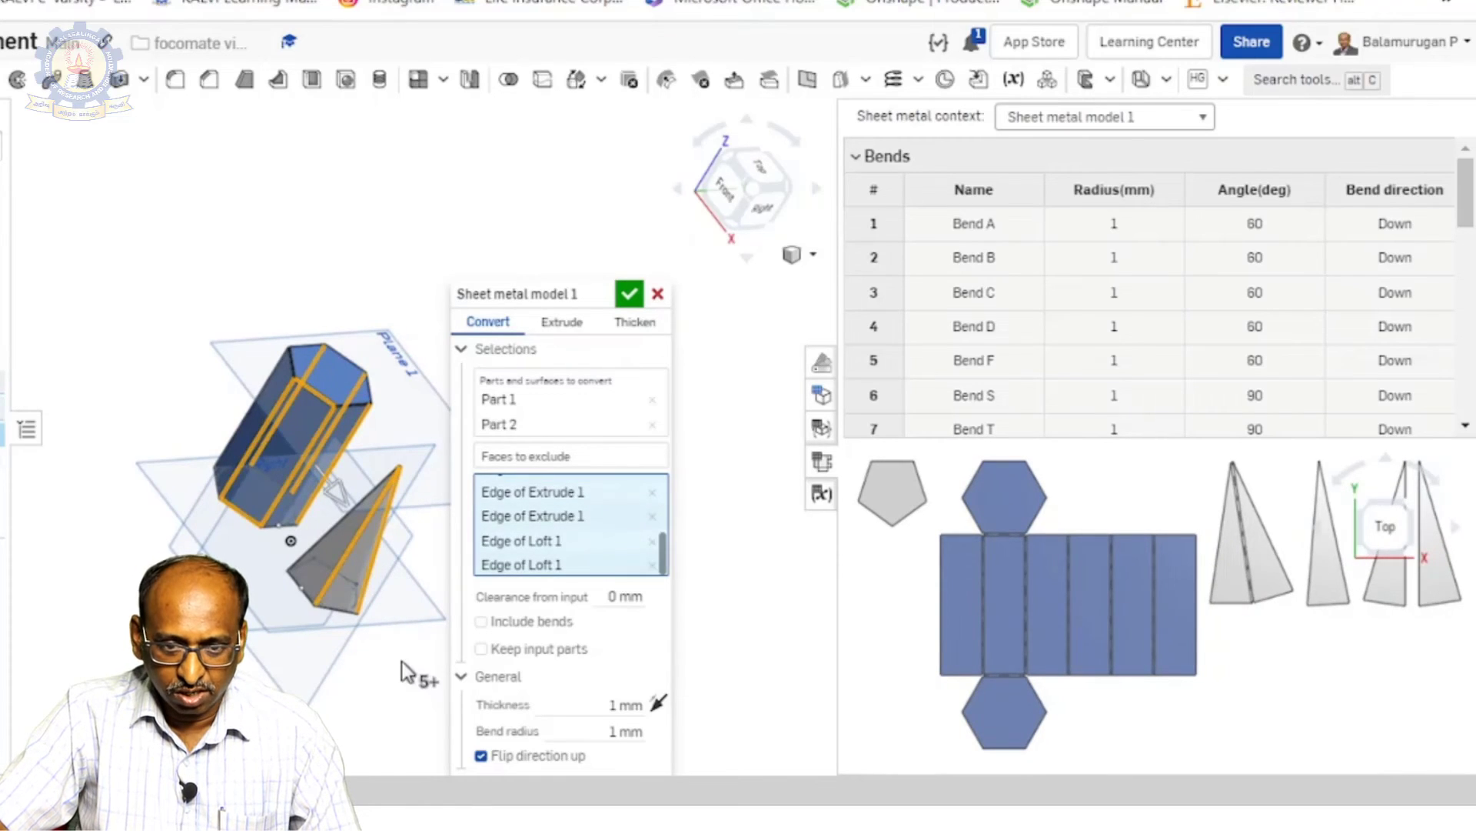
left_click_drag(554, 290, 39, 214)
right_click_drag(543, 626, 361, 612)
left_click(336, 569)
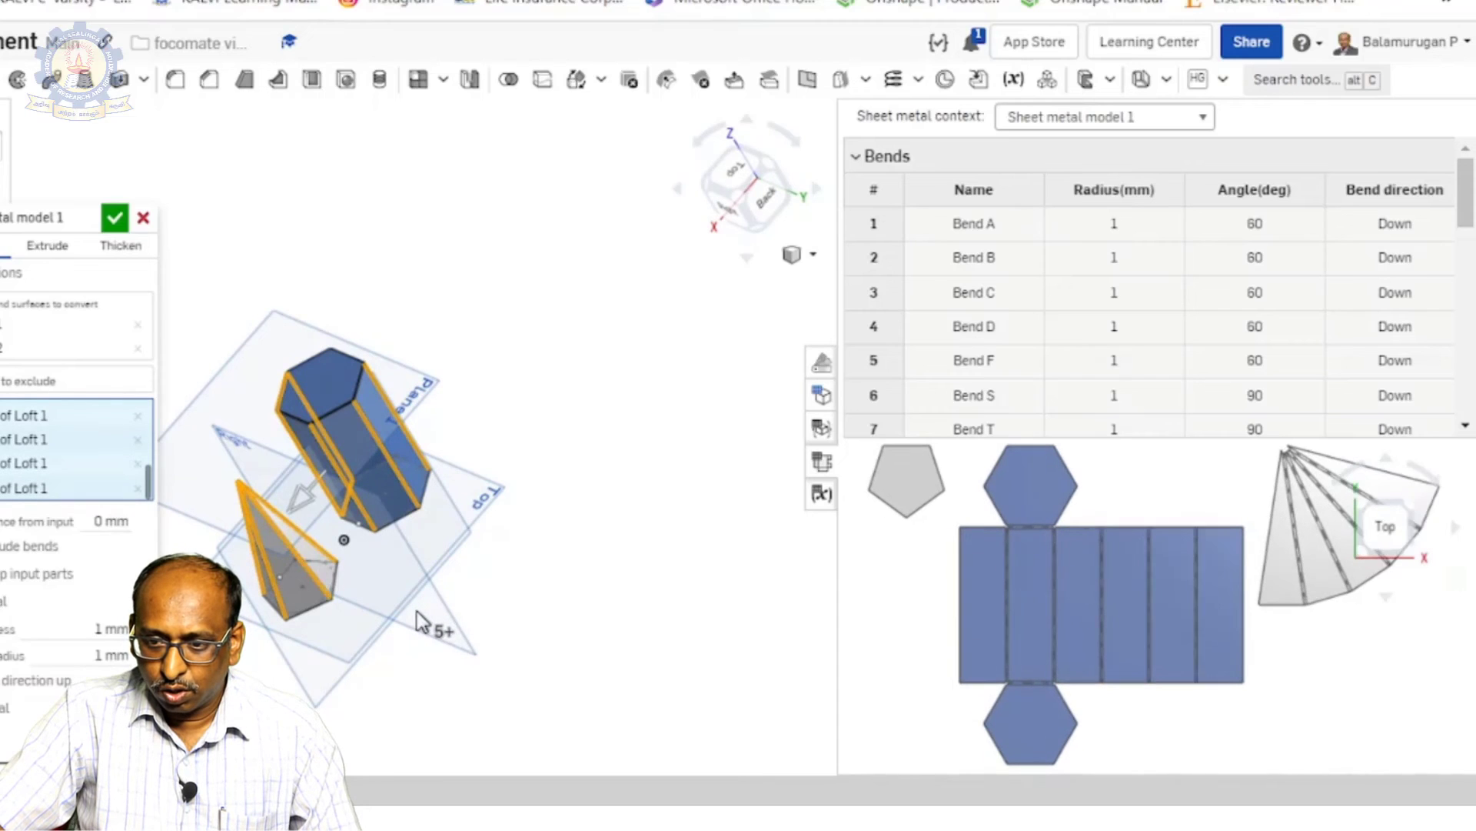
right_click_drag(266, 679, 323, 623)
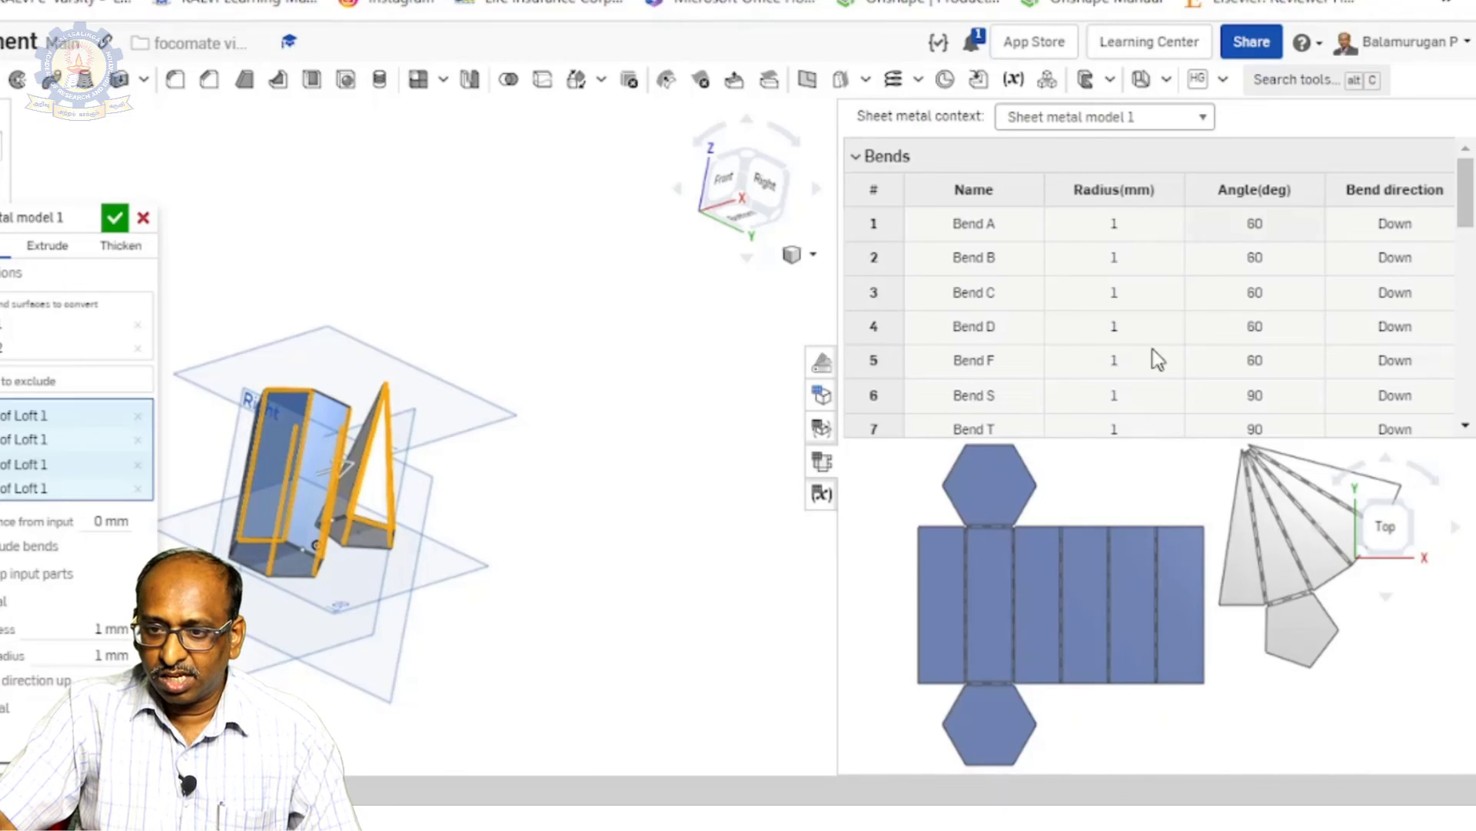
Review the bends table, including Bend A's radius and angle, and accept the sheet metal model.
scroll(1250, 326, "down", 6)
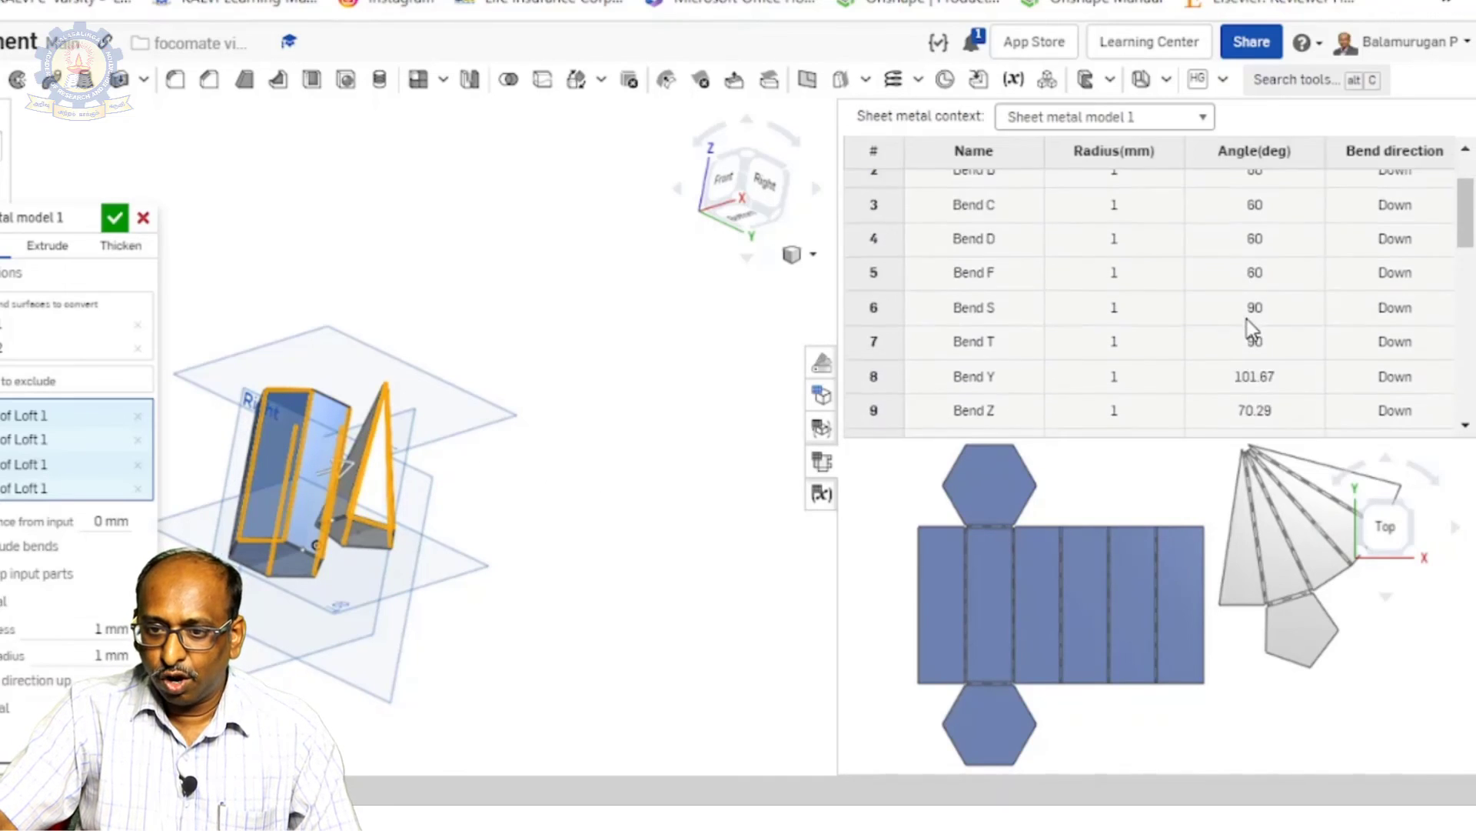
scroll(1245, 321, "up", 7)
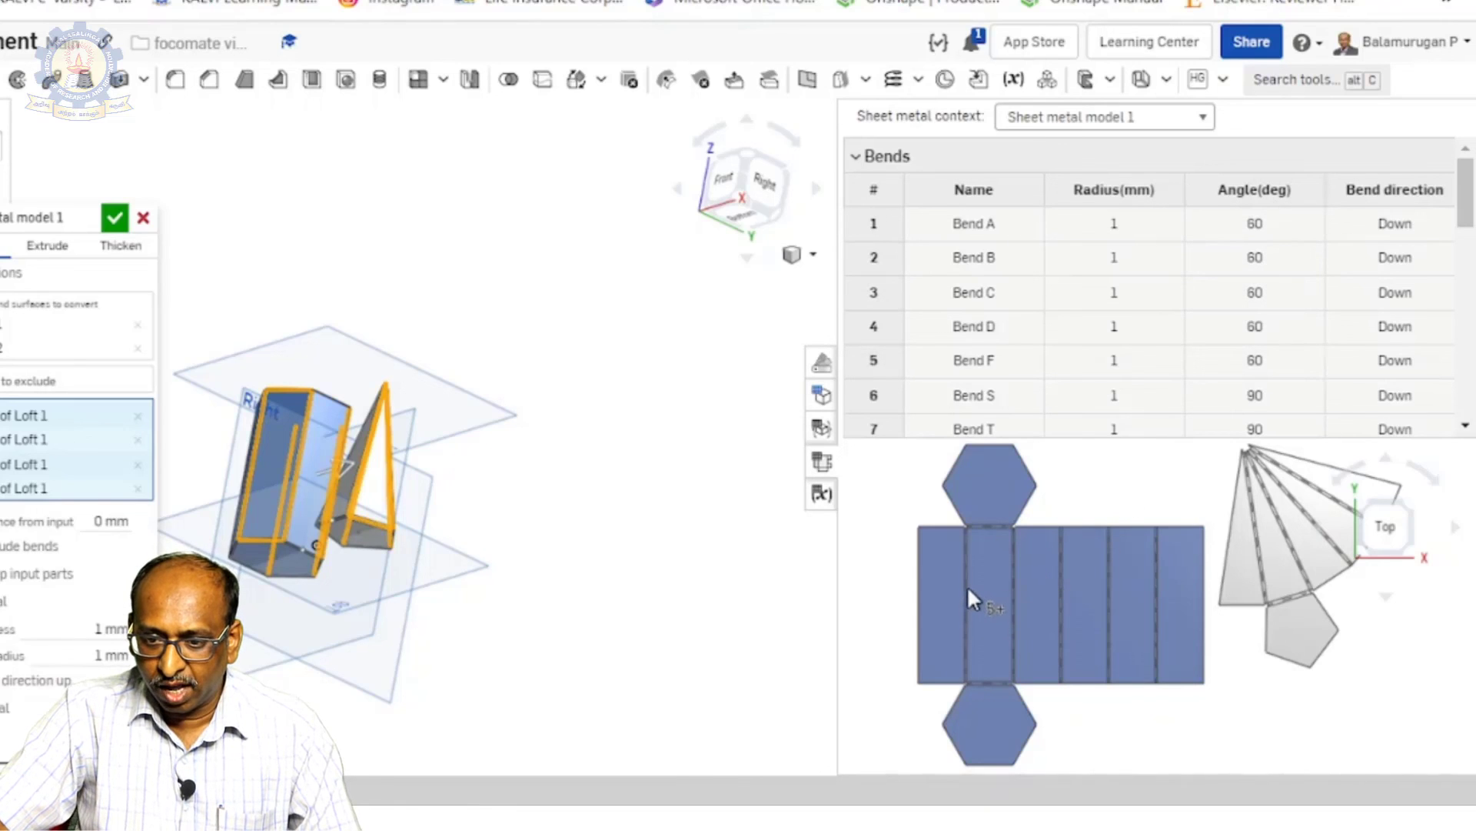
left_click(1008, 229)
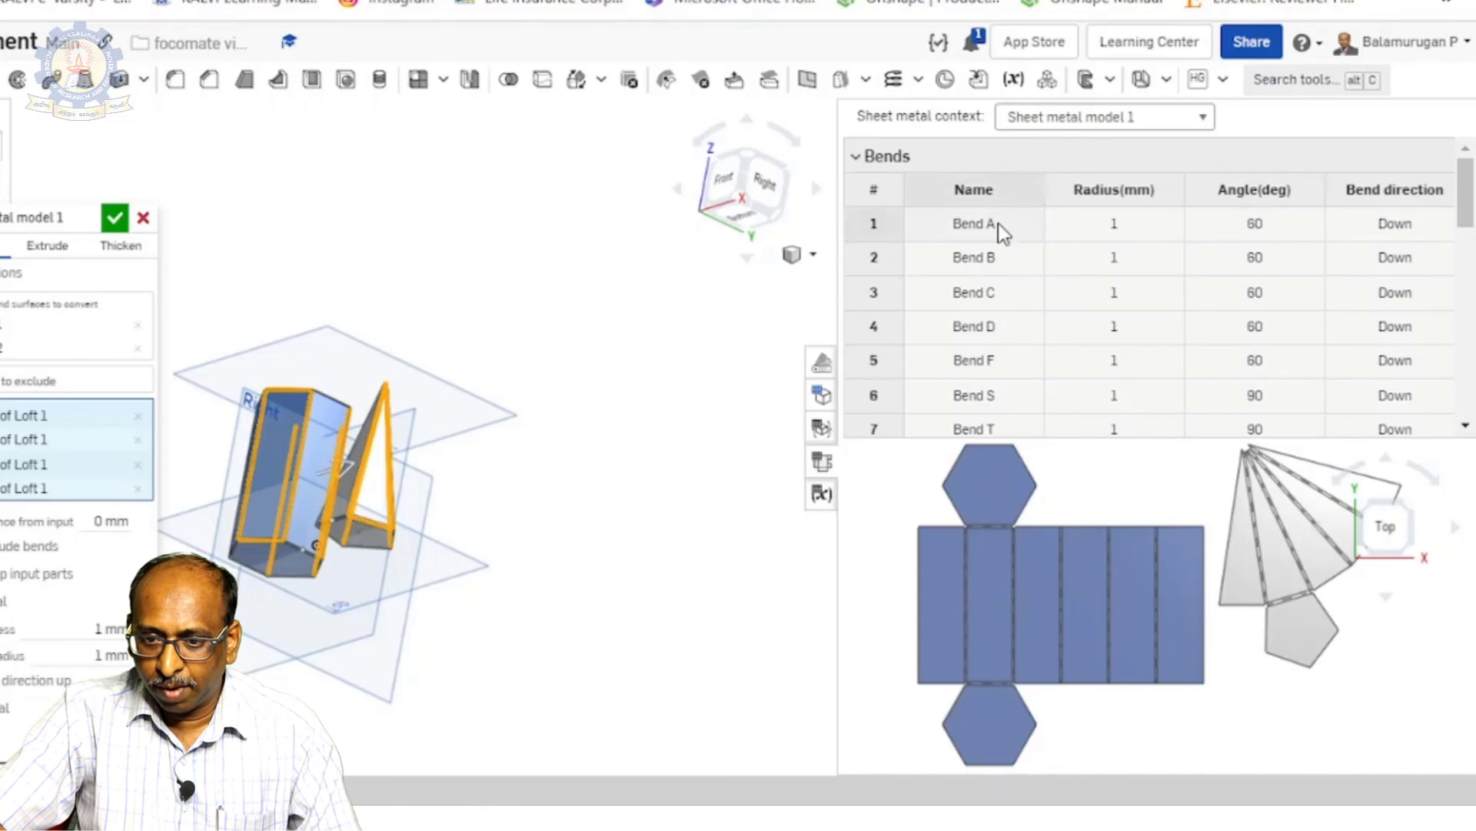
left_click(1118, 223)
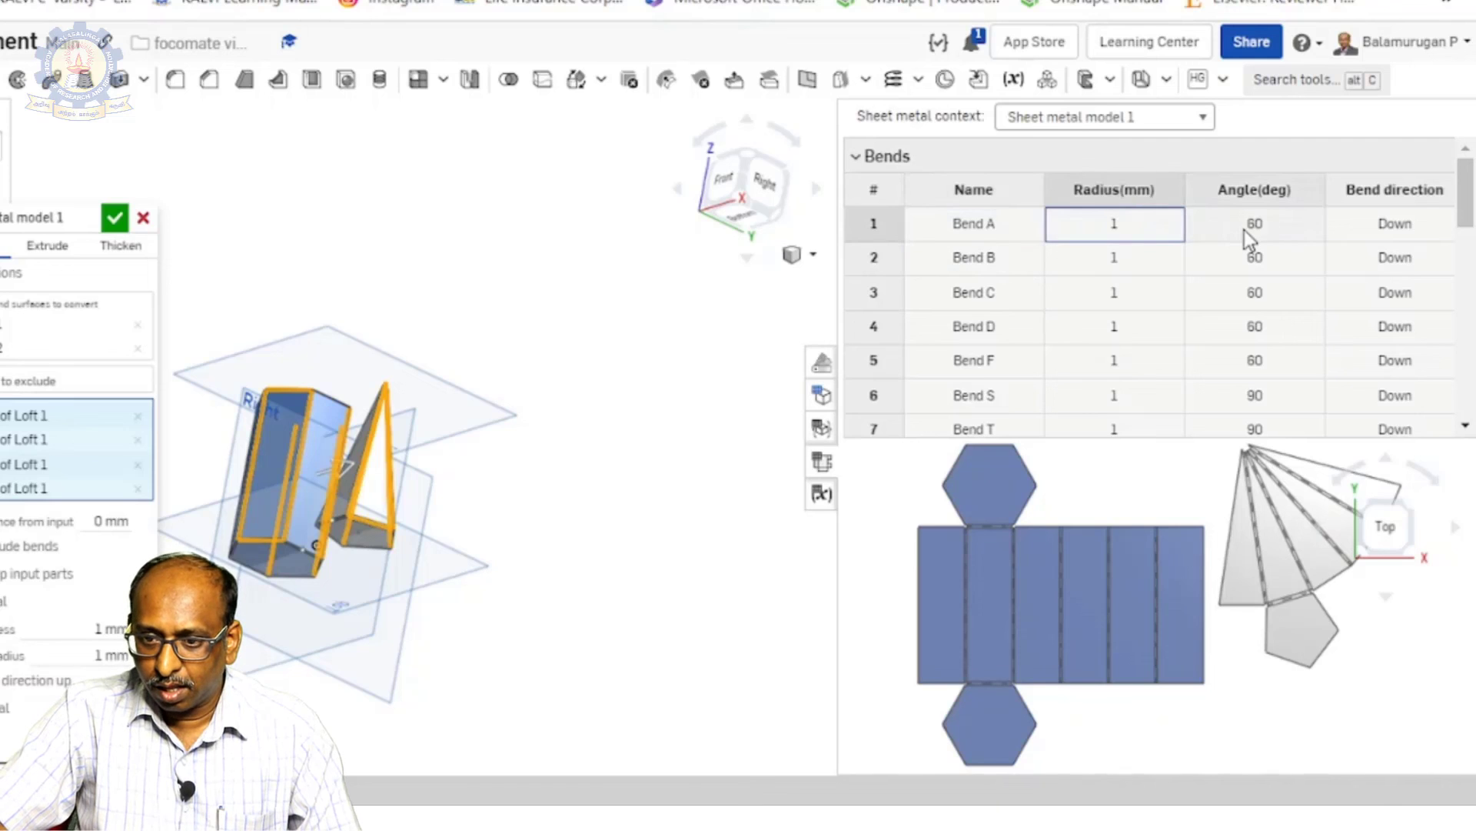
left_click(1244, 229)
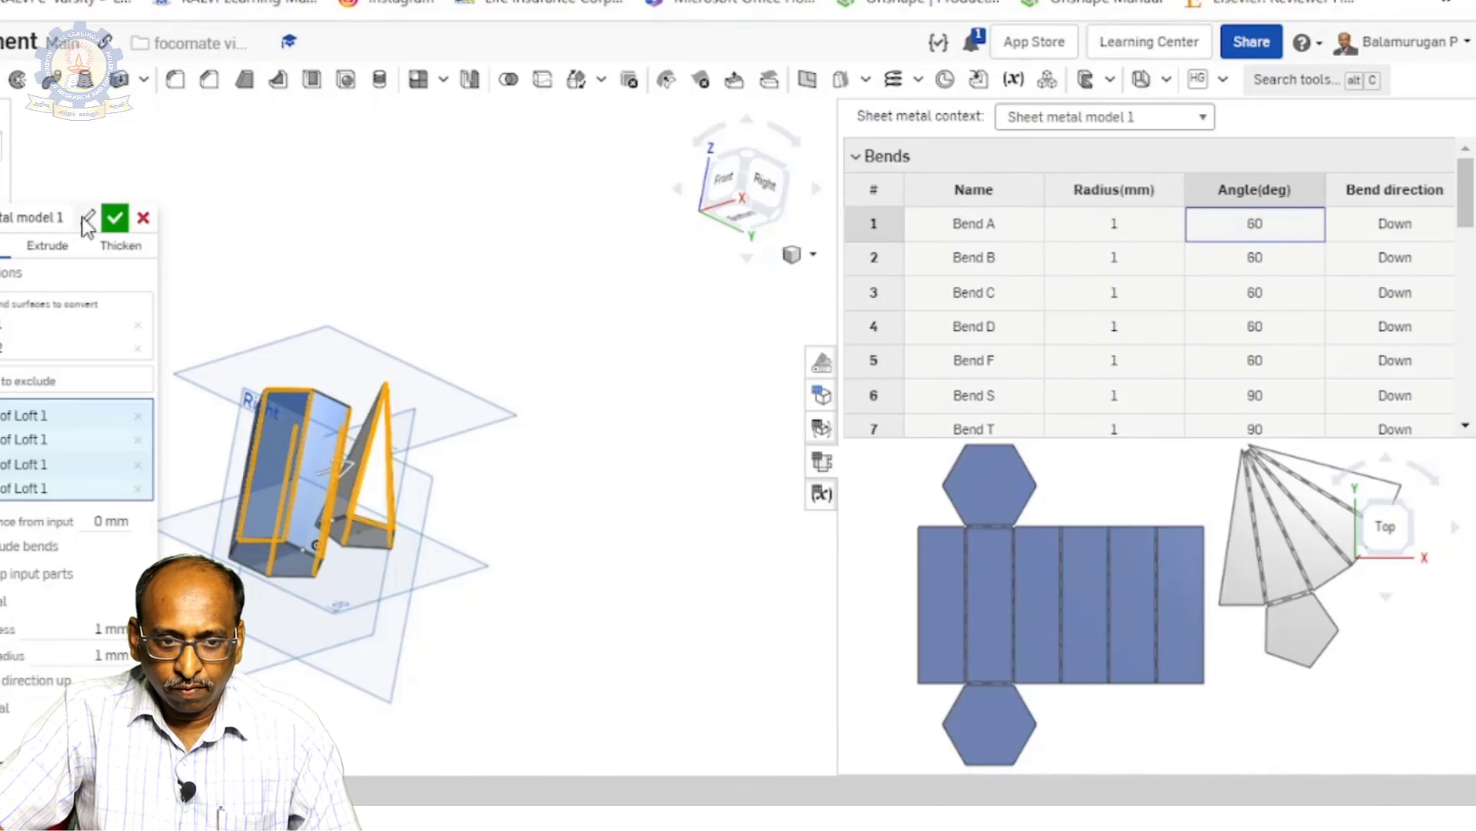
left_click(115, 219)
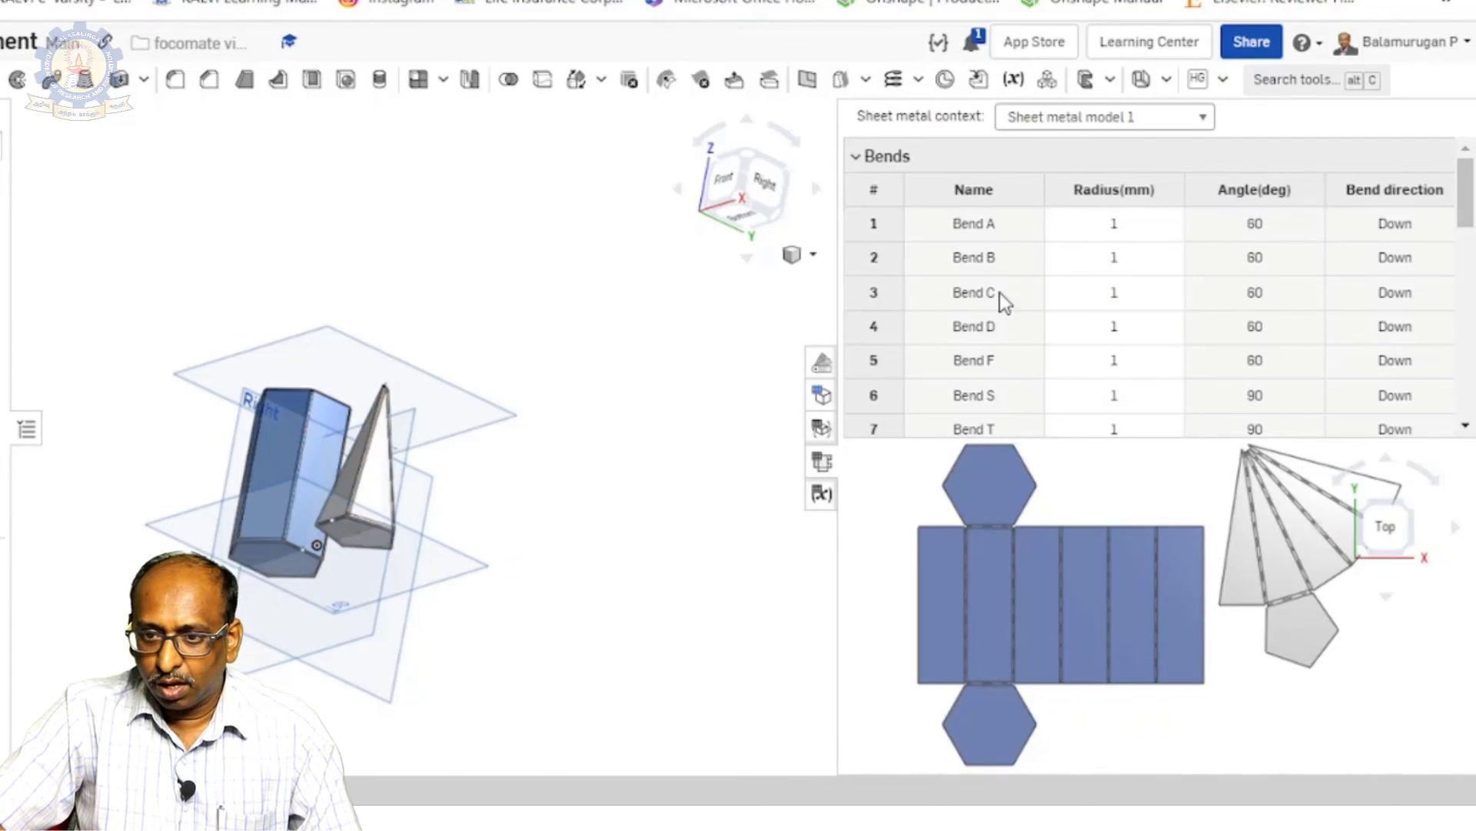